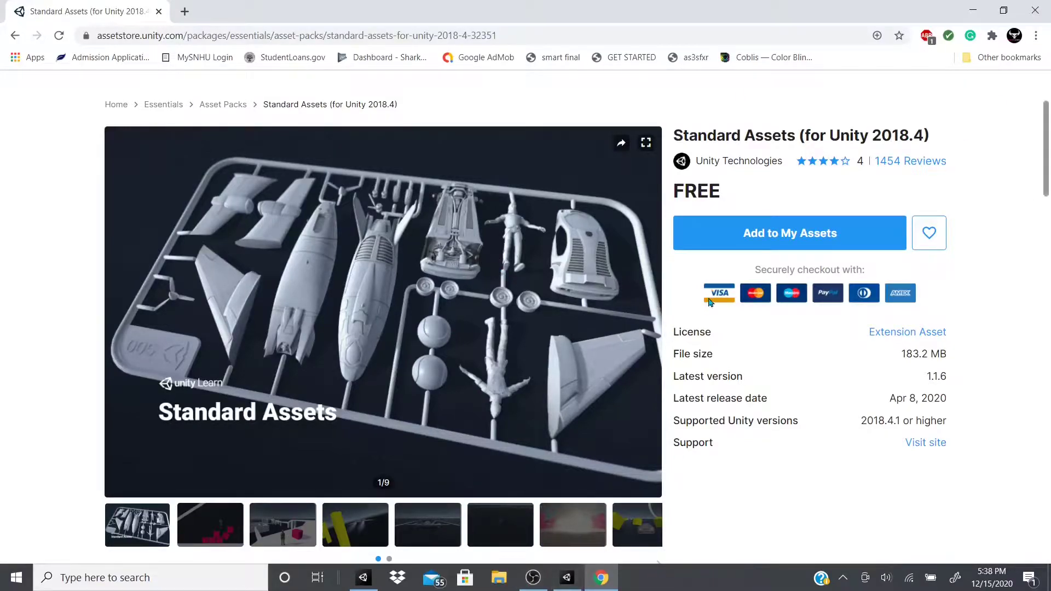
Switch to the Unity editor, enlarge the Project panel and open the Characters folder in Standard Assets.
{"action": "left_click", "coordinate": [567, 578]}
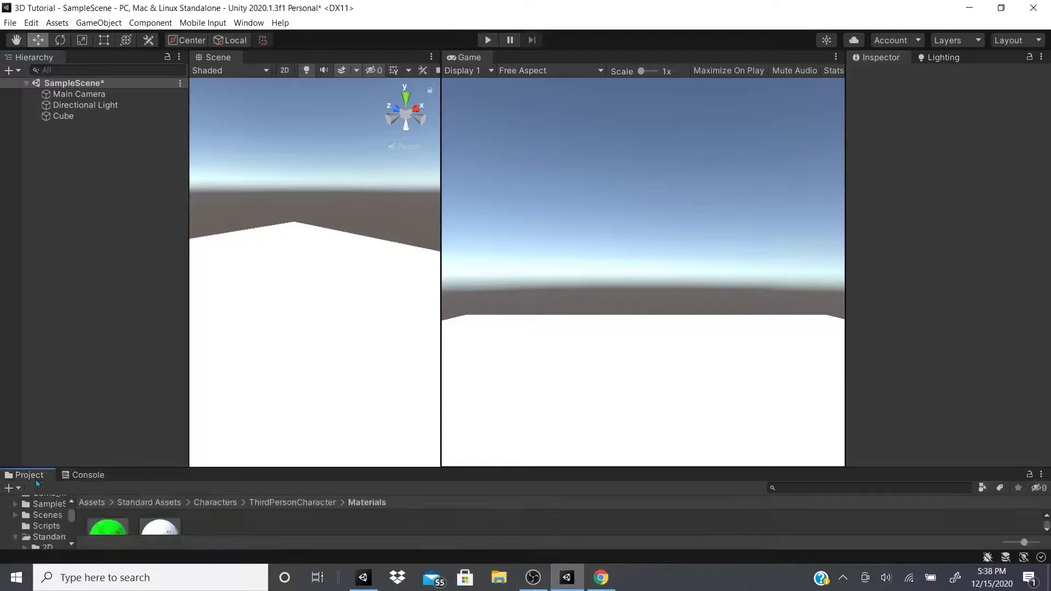
{"action": "left_click", "coordinate": [149, 502]}
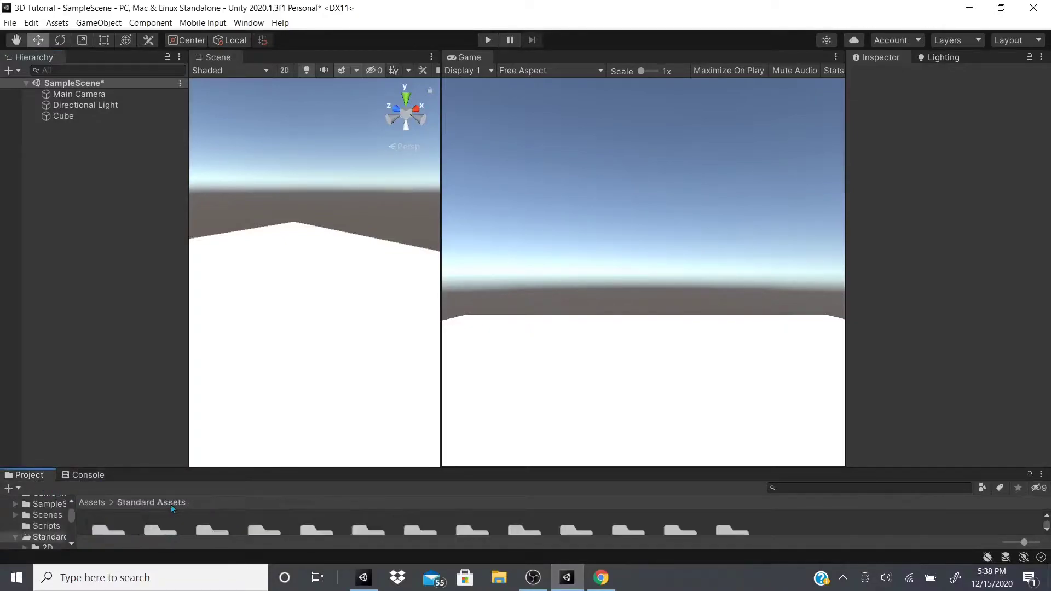
{"action": "left_click_drag", "start_coordinate": [181, 470], "coordinate": [181, 366]}
{"action": "double_click", "coordinate": [202, 450]}
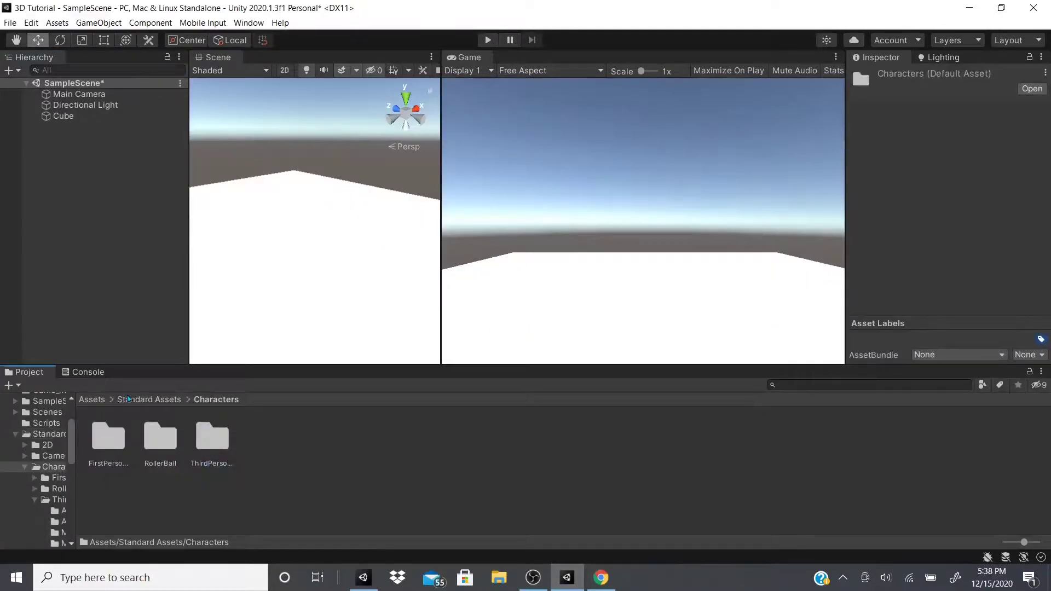
Place the Ethan model from ThirdPersonCharacter's Models folder on the white platform and set its Y rotation to -180.
{"action": "double_click", "coordinate": [210, 440]}
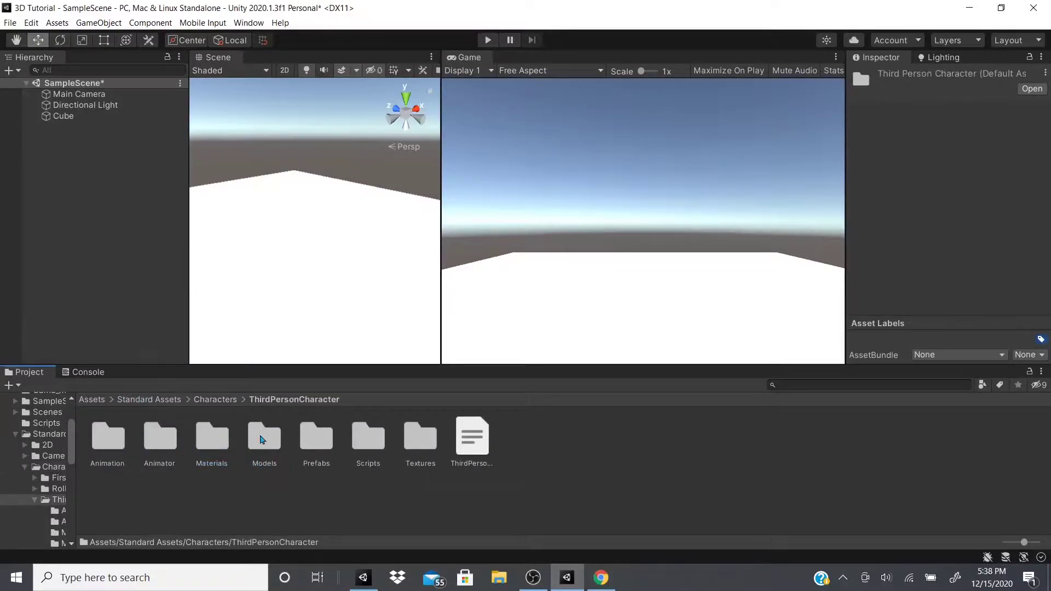
{"action": "double_click", "coordinate": [265, 436]}
{"action": "left_click_drag", "start_coordinate": [108, 437], "coordinate": [312, 298]}
{"action": "left_click", "coordinate": [986, 155]}
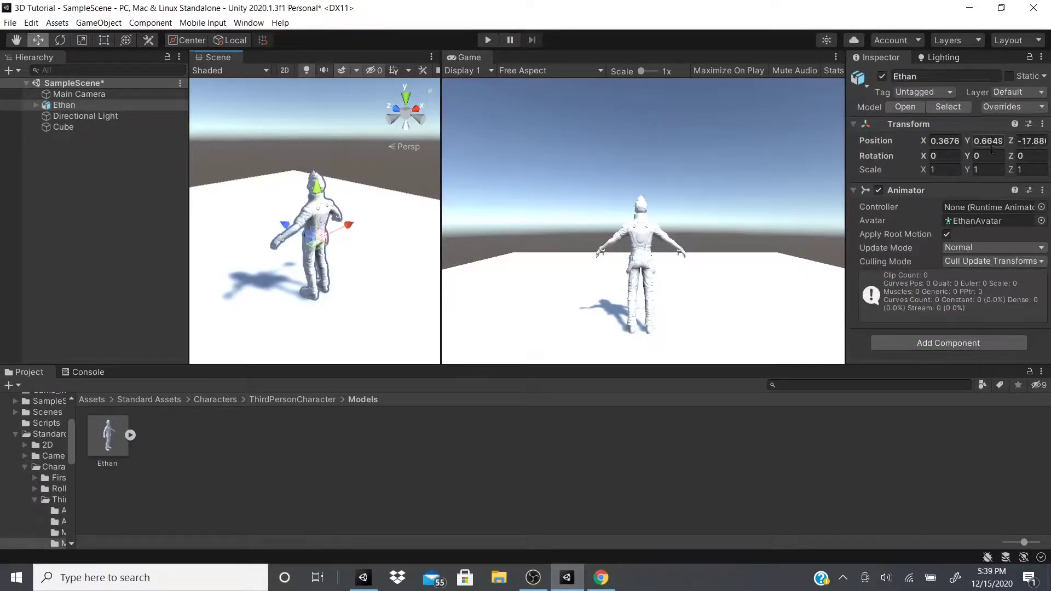
{"action": "type", "text": "-180"}
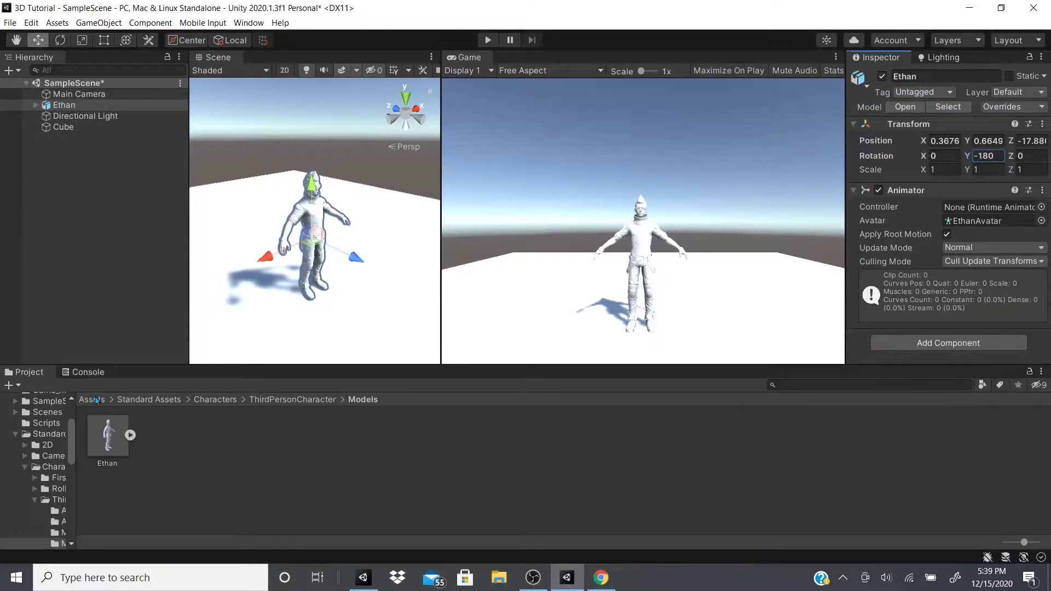
Apply the EthanGrey material from ThirdPersonCharacter's Materials folder to the Ethan model in the scene.
{"action": "left_click", "coordinate": [222, 402]}
{"action": "left_click", "coordinate": [161, 401]}
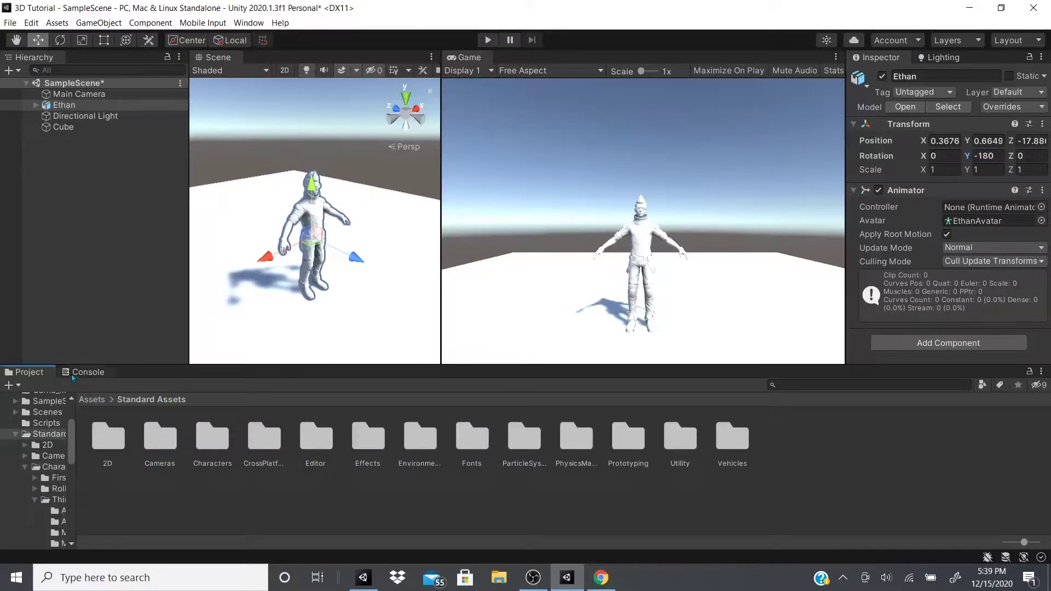
{"action": "left_click", "coordinate": [90, 400]}
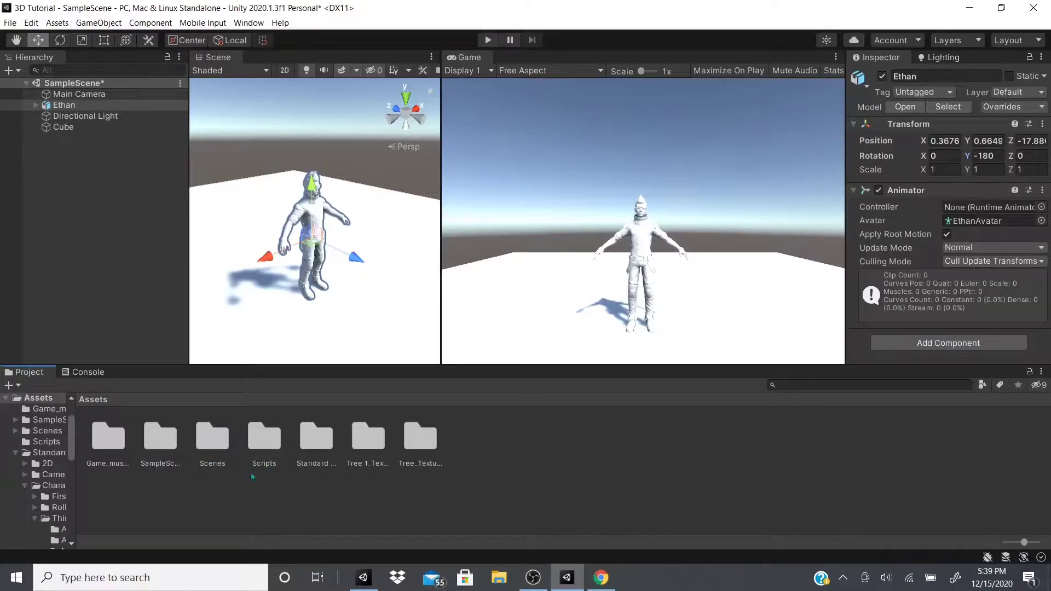
{"action": "double_click", "coordinate": [324, 452]}
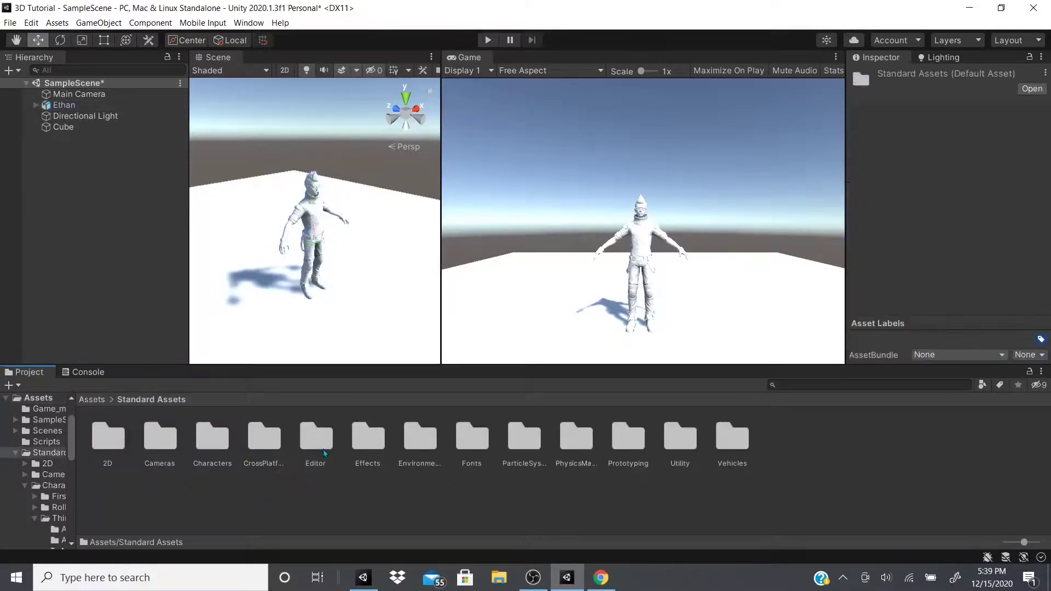
{"action": "double_click", "coordinate": [213, 438]}
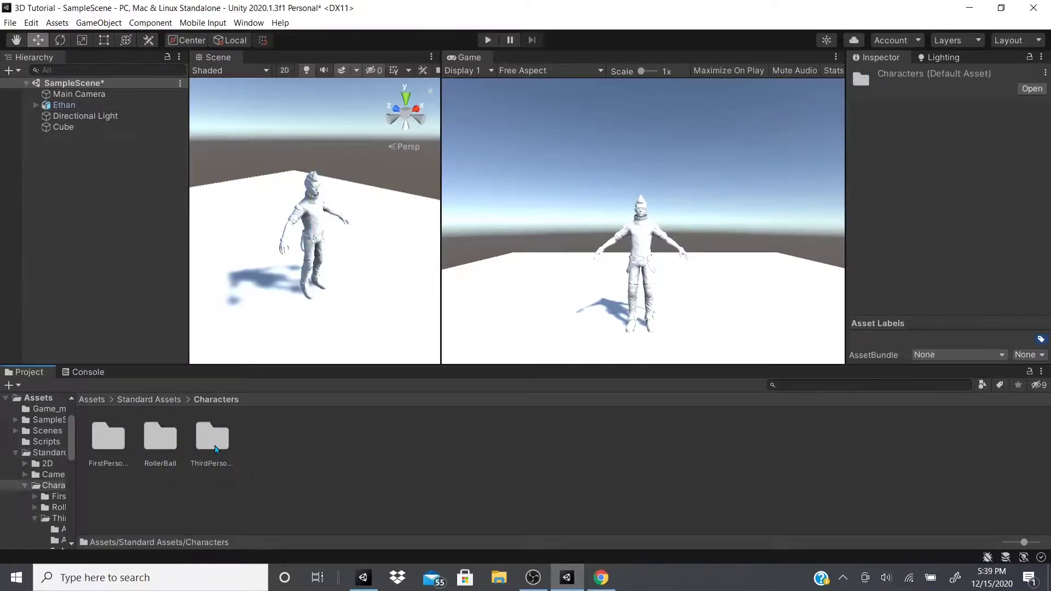
{"action": "double_click", "coordinate": [212, 438]}
{"action": "double_click", "coordinate": [213, 438]}
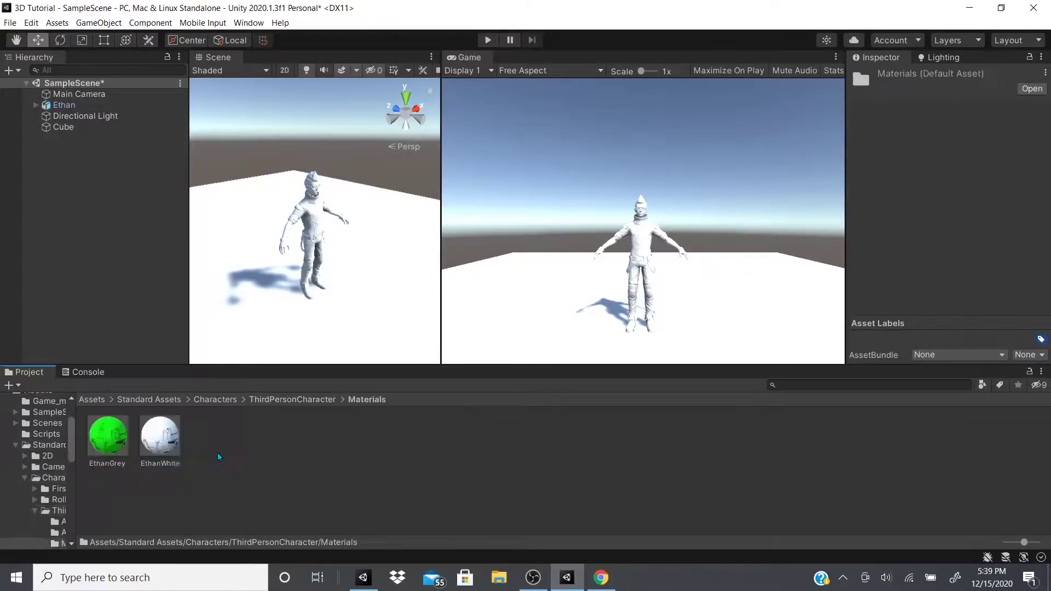
{"action": "left_click_drag", "start_coordinate": [113, 437], "coordinate": [322, 230]}
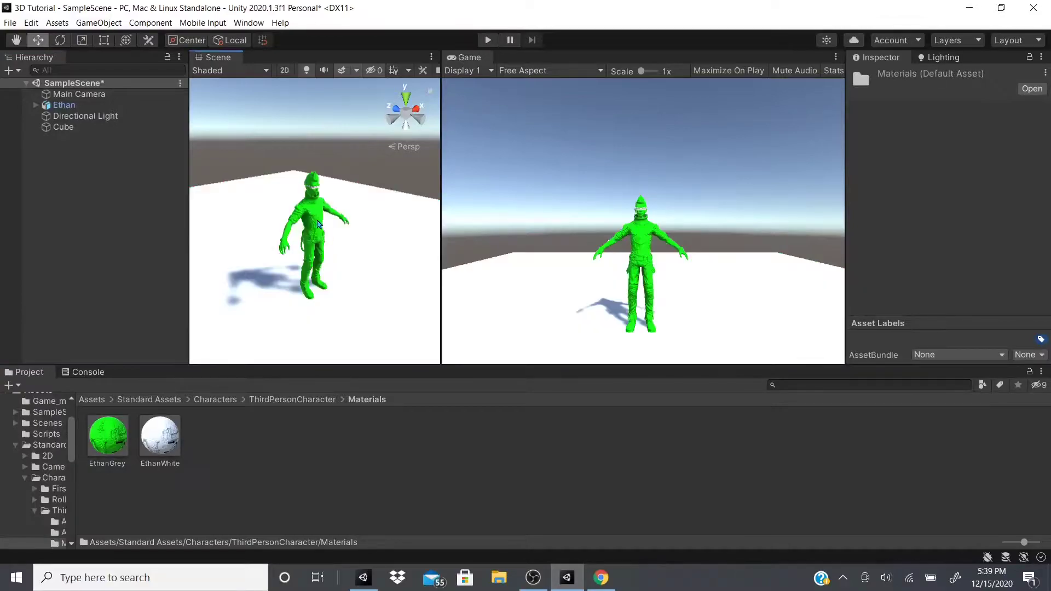
Try the yellowish green 5AFF08 as the albedo colour of the EthanGrey material.
{"action": "left_click", "coordinate": [107, 441]}
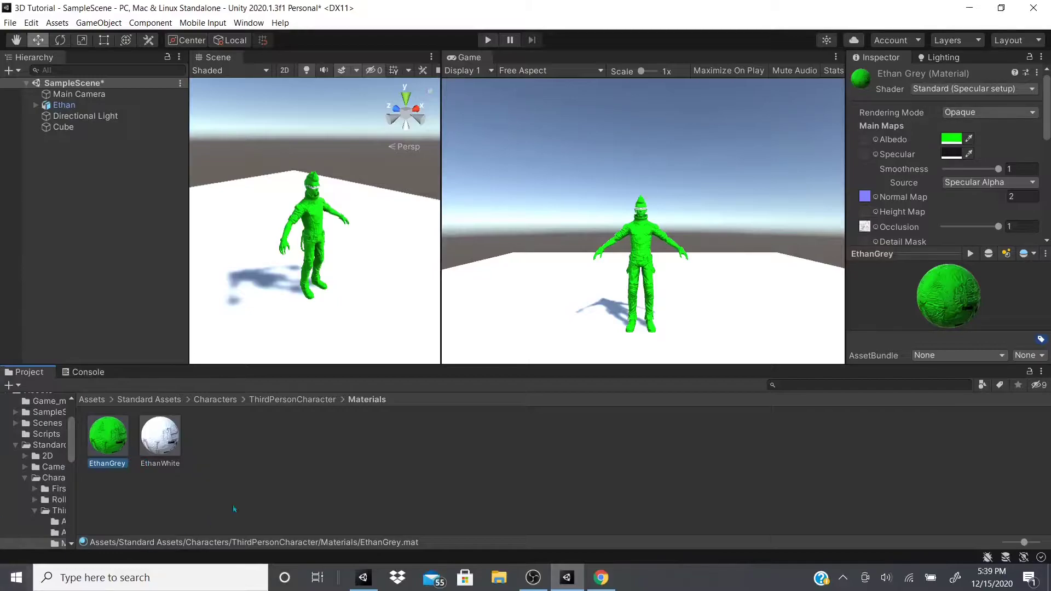
{"action": "key", "text": "Right"}
{"action": "left_click", "coordinate": [118, 444]}
{"action": "left_click", "coordinate": [952, 138]}
{"action": "mouse_move", "coordinate": [967, 175]}
{"action": "left_mouse_down"}
{"action": "mouse_move", "coordinate": [1014, 197]}
{"action": "mouse_move", "coordinate": [1033, 295]}
{"action": "mouse_move", "coordinate": [898, 257]}
{"action": "mouse_move", "coordinate": [955, 177]}
{"action": "left_mouse_up"}
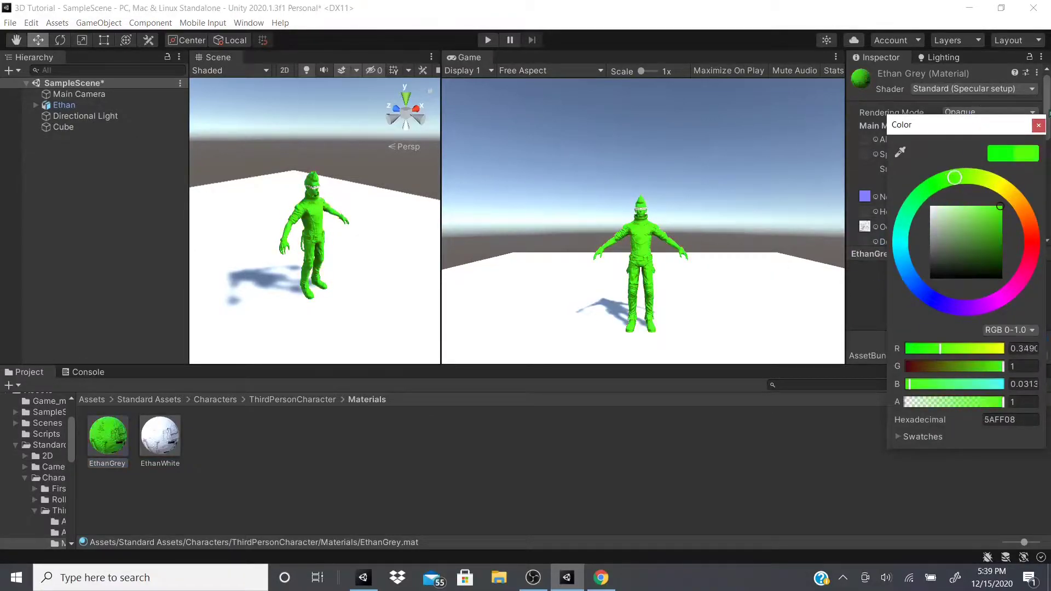
{"action": "left_click", "coordinate": [1038, 126]}
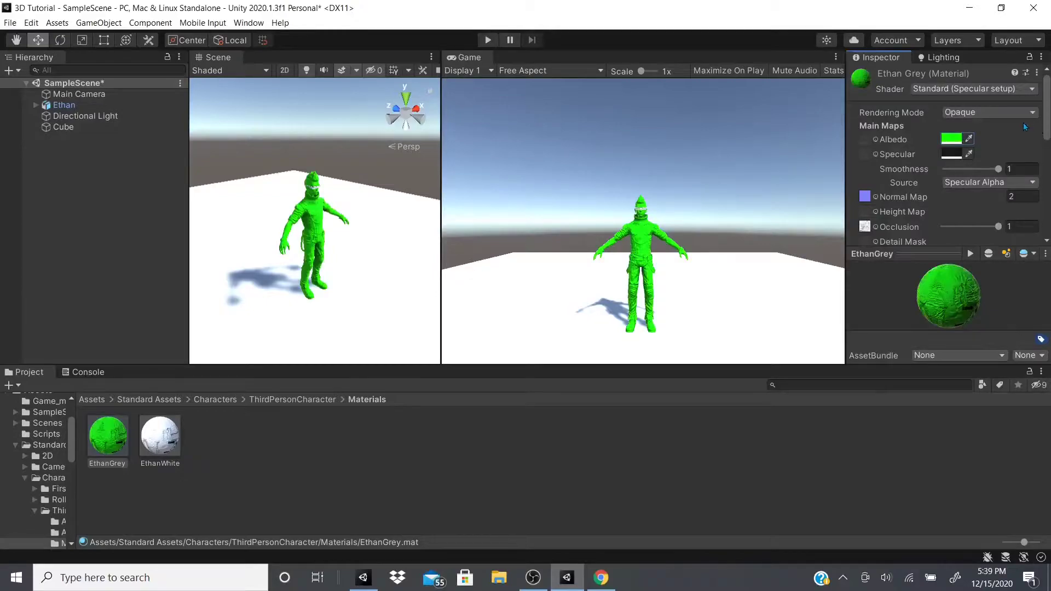
Examine the EthanGrey material's remaining properties and the list of available shaders.
{"action": "scroll", "coordinate": [909, 169], "scroll_direction": "down", "scroll_amount": 5}
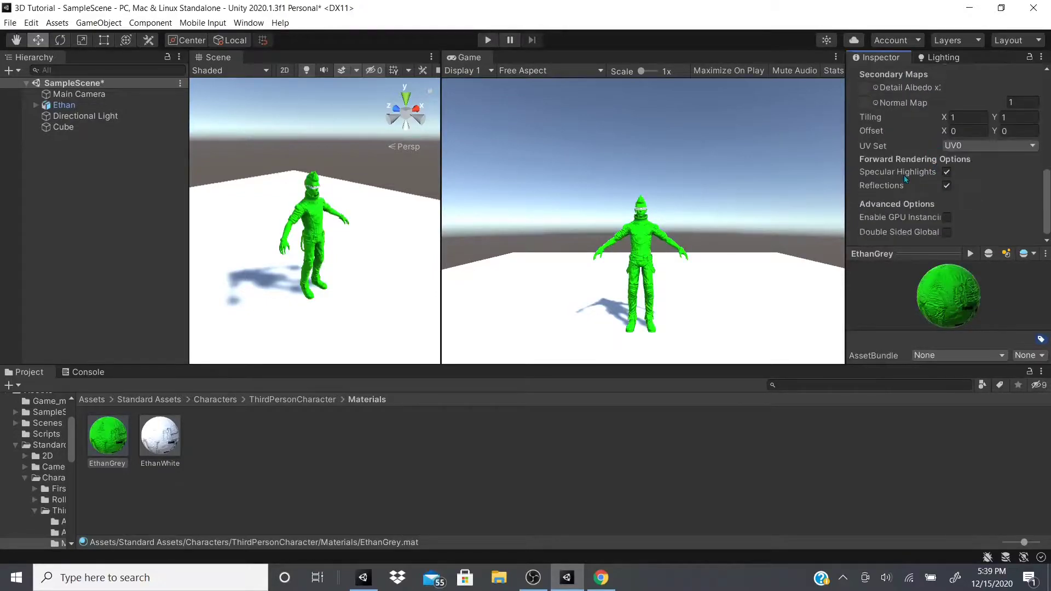
{"action": "scroll", "coordinate": [904, 175], "scroll_direction": "up", "scroll_amount": 5}
{"action": "scroll", "coordinate": [932, 162], "scroll_direction": "down", "scroll_amount": 5}
{"action": "scroll", "coordinate": [903, 164], "scroll_direction": "up", "scroll_amount": 5}
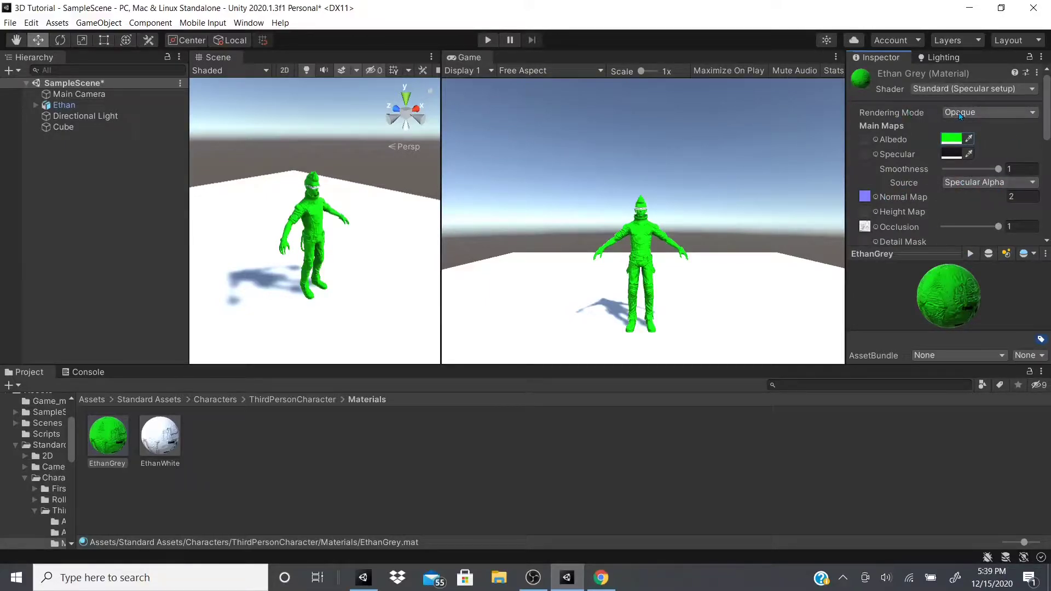
{"action": "left_click", "coordinate": [947, 91]}
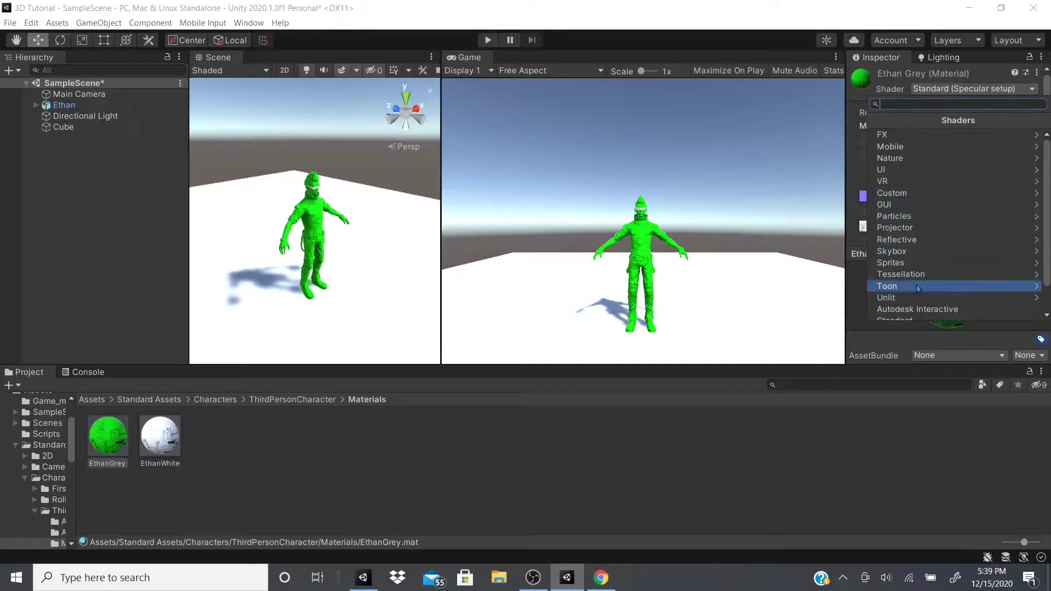
{"action": "scroll", "coordinate": [925, 250], "scroll_direction": "down", "scroll_amount": 2}
{"action": "scroll", "coordinate": [928, 255], "scroll_direction": "up", "scroll_amount": 2}
{"action": "left_click", "coordinate": [815, 128]}
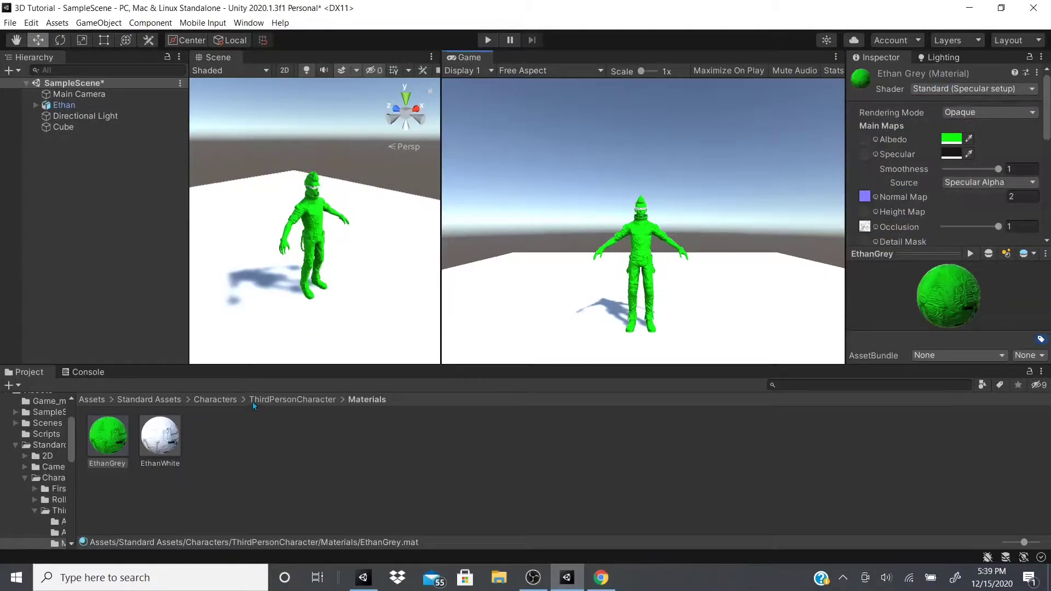
Show the Console in a shorter lower panel and narrow the Inspector and Hierarchy to enlarge the views.
{"action": "left_click", "coordinate": [213, 383]}
{"action": "left_click", "coordinate": [88, 373]}
{"action": "left_click_drag", "start_coordinate": [189, 367], "coordinate": [173, 554]}
{"action": "left_click_drag", "start_coordinate": [846, 409], "coordinate": [863, 410]}
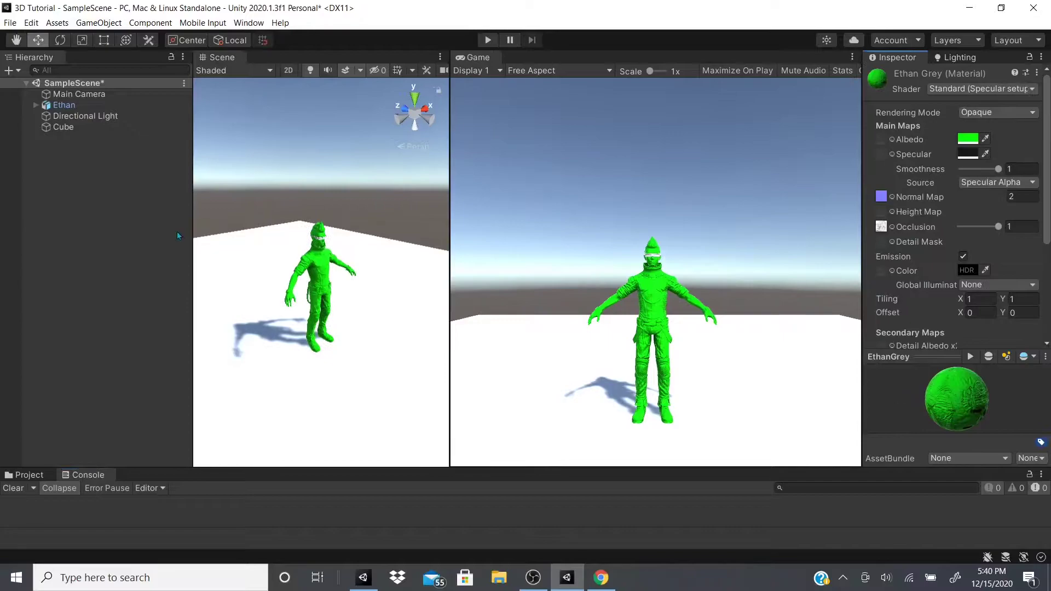
{"action": "left_click_drag", "start_coordinate": [188, 241], "coordinate": [126, 245]}
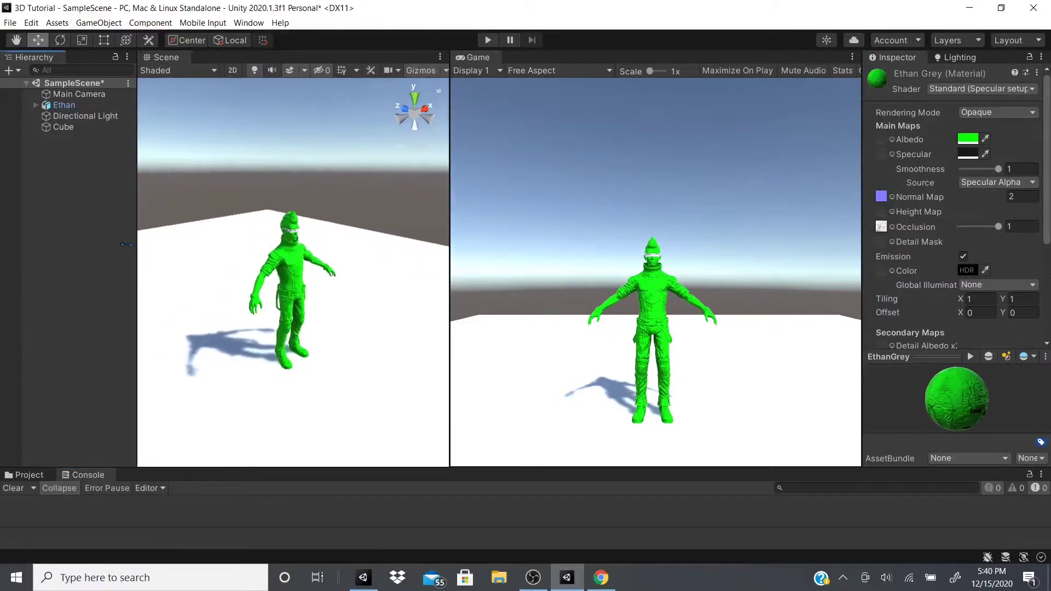
Open the Create Ragdoll wizard for a new 3D object.
{"action": "right_click", "coordinate": [93, 201]}
{"action": "mouse_move", "coordinate": [113, 337]}
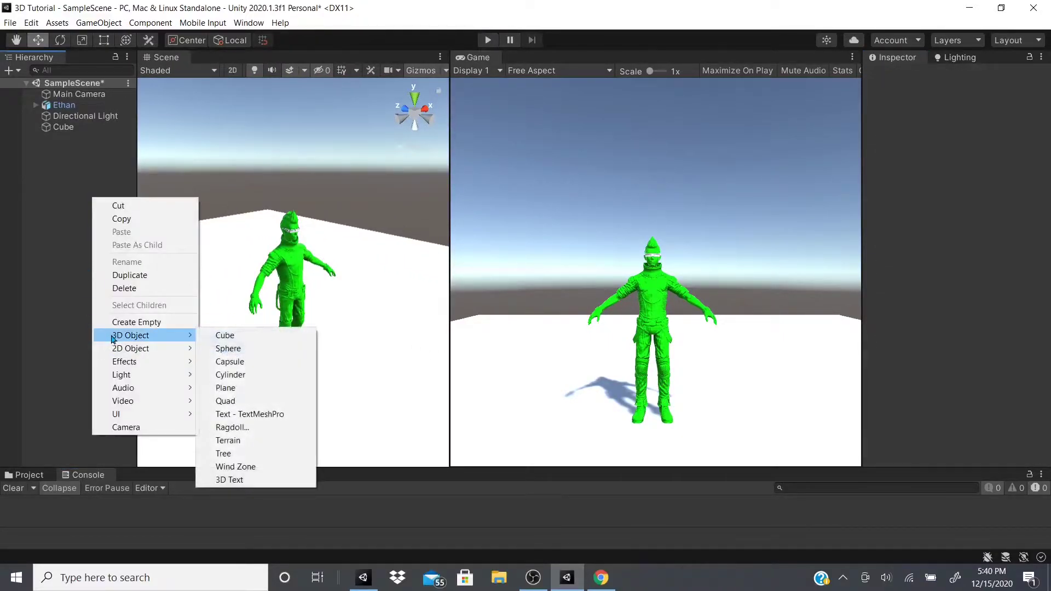
{"action": "left_click", "coordinate": [233, 427]}
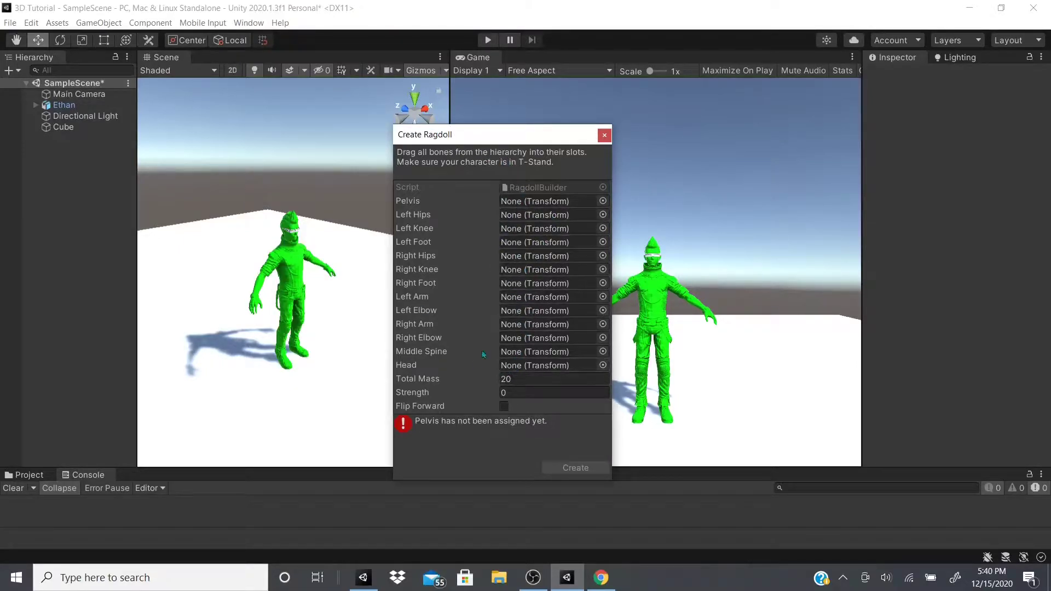
Widen the Hierarchy and expand Ethan's skeleton down to the children of EthanSpine.
{"action": "left_click_drag", "start_coordinate": [137, 228], "coordinate": [294, 228]}
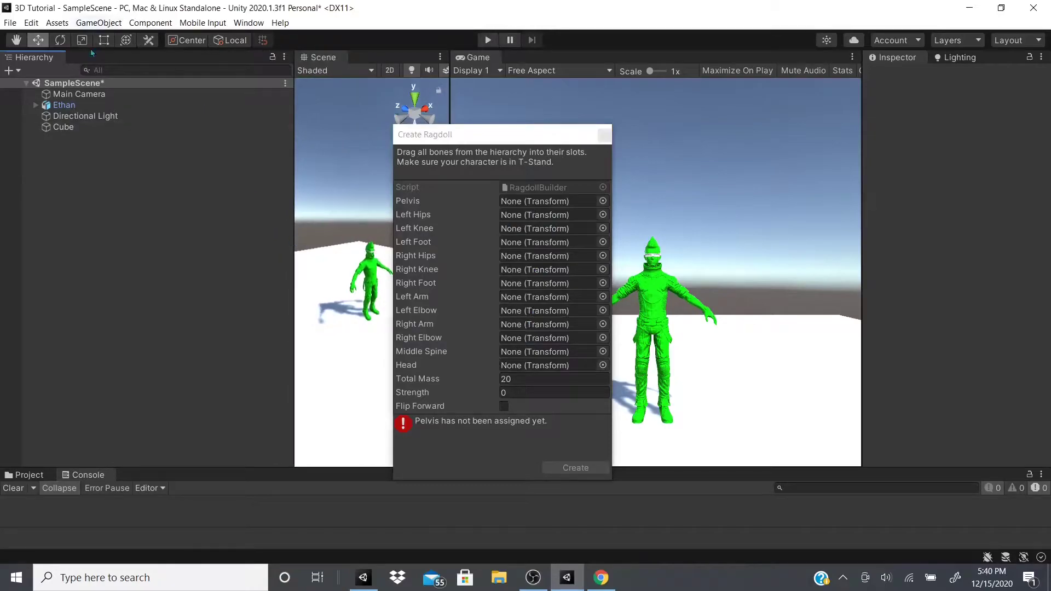
{"action": "left_click", "coordinate": [34, 105]}
{"action": "left_click", "coordinate": [45, 138]}
{"action": "left_click", "coordinate": [83, 148]}
{"action": "left_click", "coordinate": [55, 149]}
{"action": "left_click", "coordinate": [82, 159]}
{"action": "left_click", "coordinate": [64, 160]}
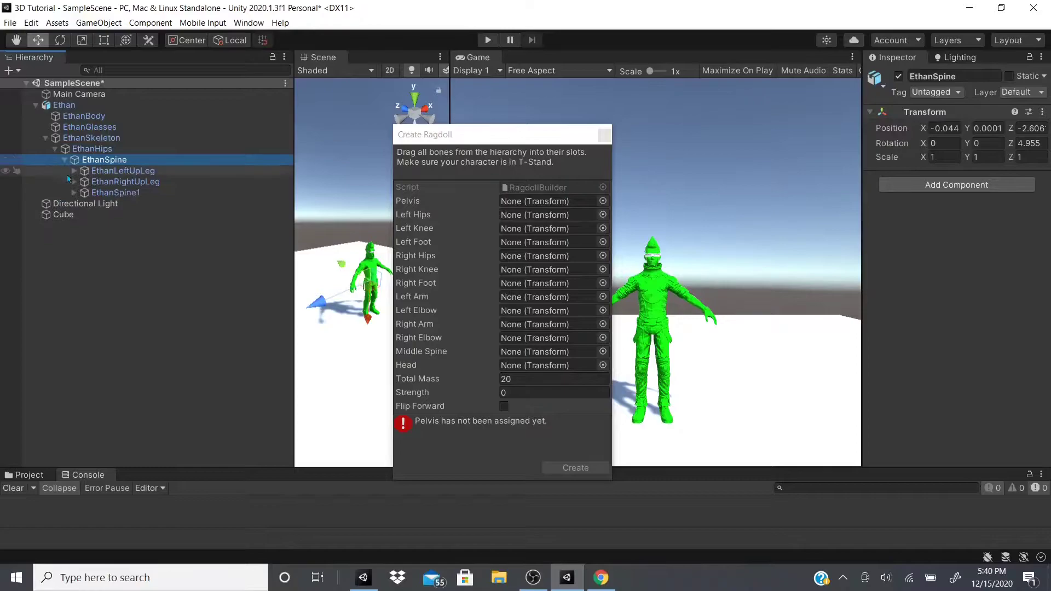
Expand Ethan's left and right leg bones and the spine chain through EthanNeck in the Hierarchy.
{"action": "left_click", "coordinate": [75, 173]}
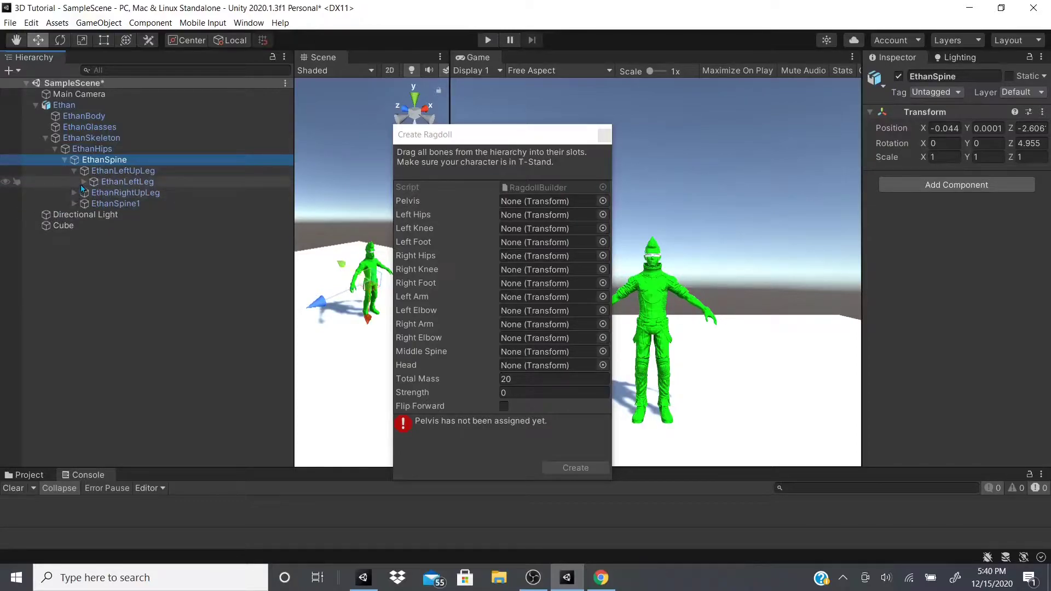
{"action": "left_click", "coordinate": [84, 181]}
{"action": "left_click", "coordinate": [93, 192]}
{"action": "left_click", "coordinate": [74, 214]}
{"action": "left_click", "coordinate": [84, 225]}
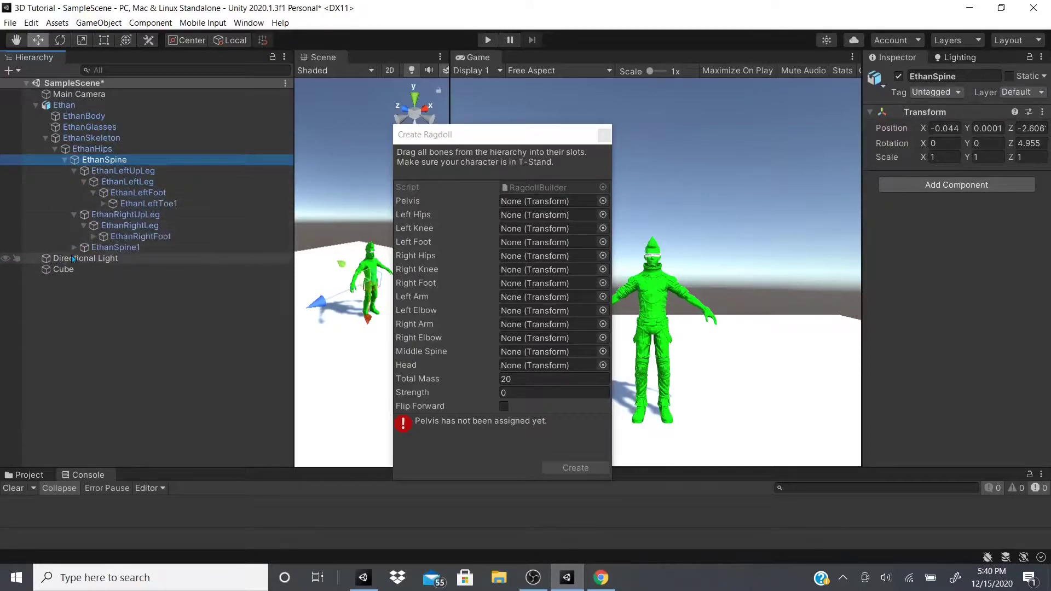
{"action": "left_click", "coordinate": [73, 247]}
{"action": "left_click", "coordinate": [84, 258]}
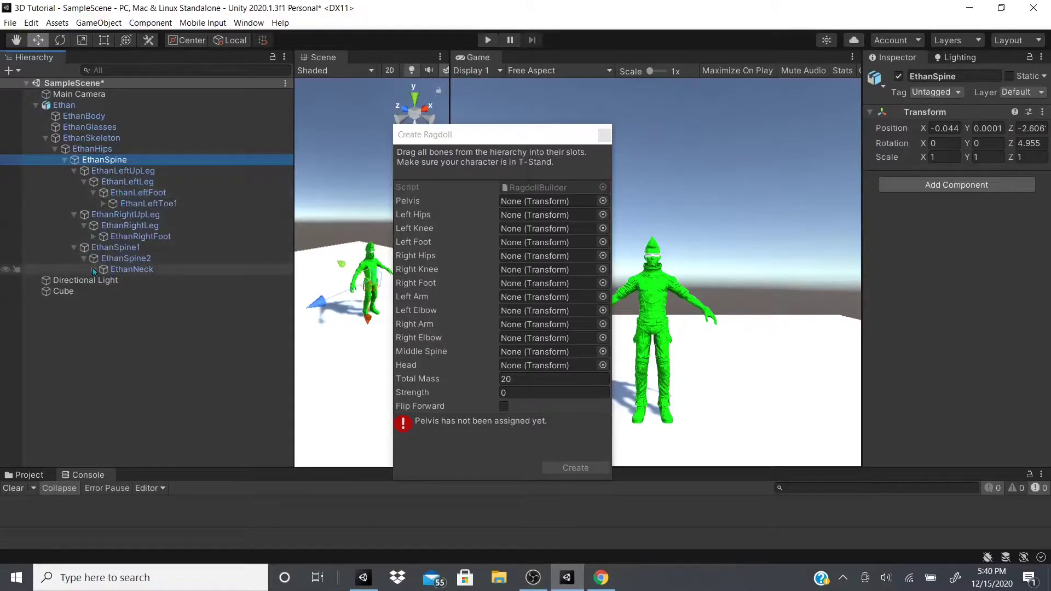
{"action": "left_click", "coordinate": [93, 269]}
{"action": "left_click", "coordinate": [103, 204]}
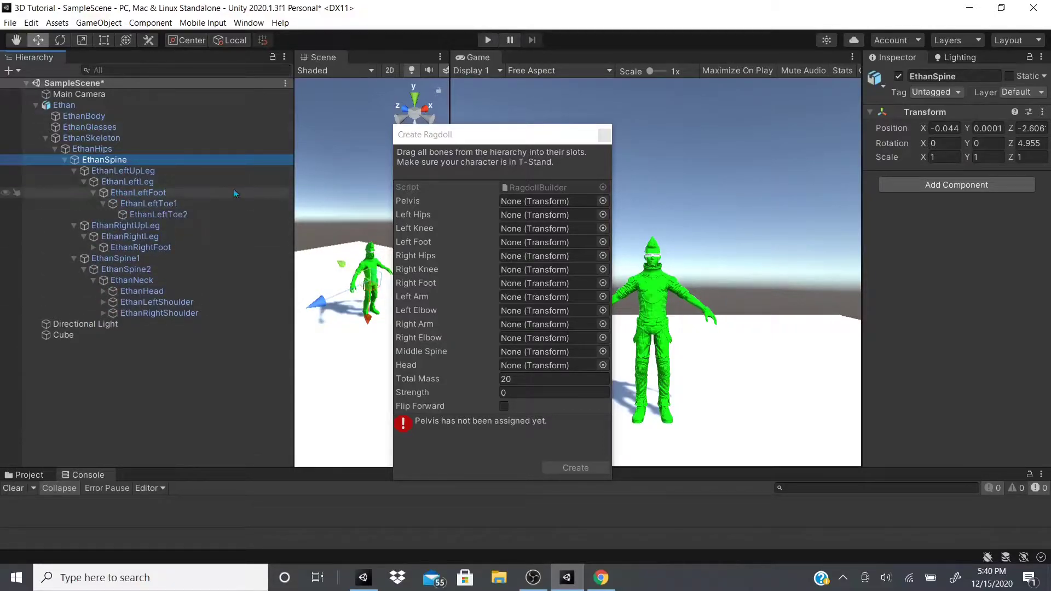
Step through the left leg bones from EthanLeftUpLeg to EthanLeftToe2 to check their positions.
{"action": "left_click", "coordinate": [164, 170]}
{"action": "key", "text": "Down"}
{"action": "key", "text": "Down"}
{"action": "key", "text": "Down"}
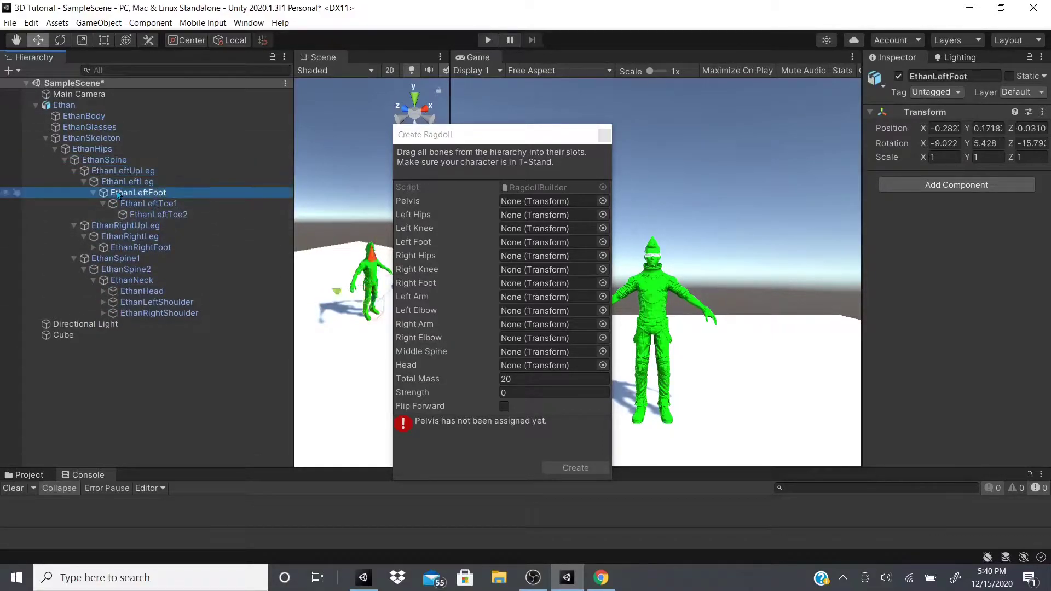
{"action": "key", "text": "Down"}
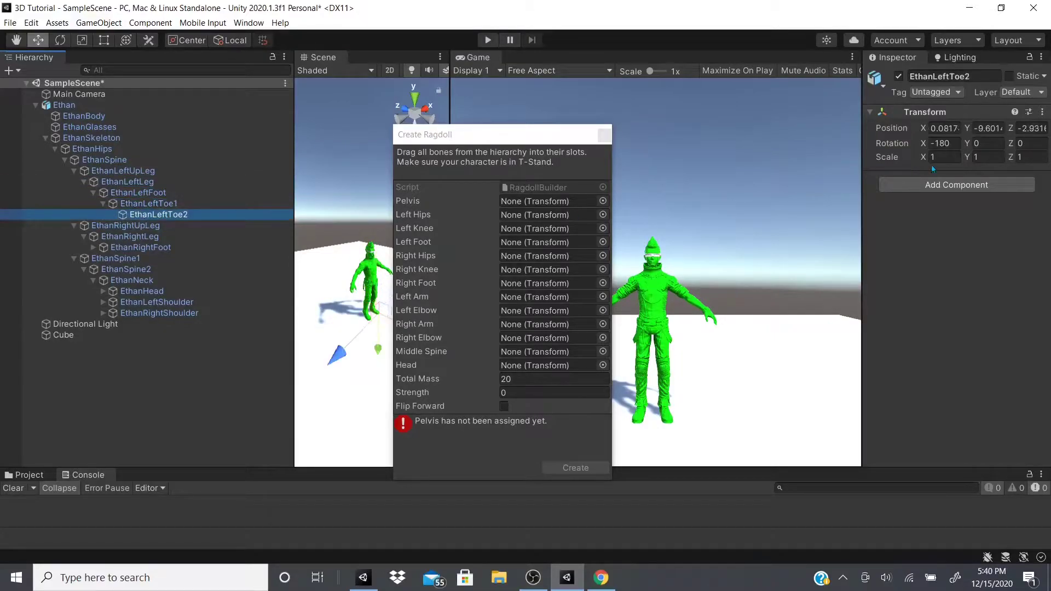
Expand EthanHead and both shoulder bones so the facial and arm bones are listed.
{"action": "left_click", "coordinate": [146, 270]}
{"action": "left_click", "coordinate": [144, 302]}
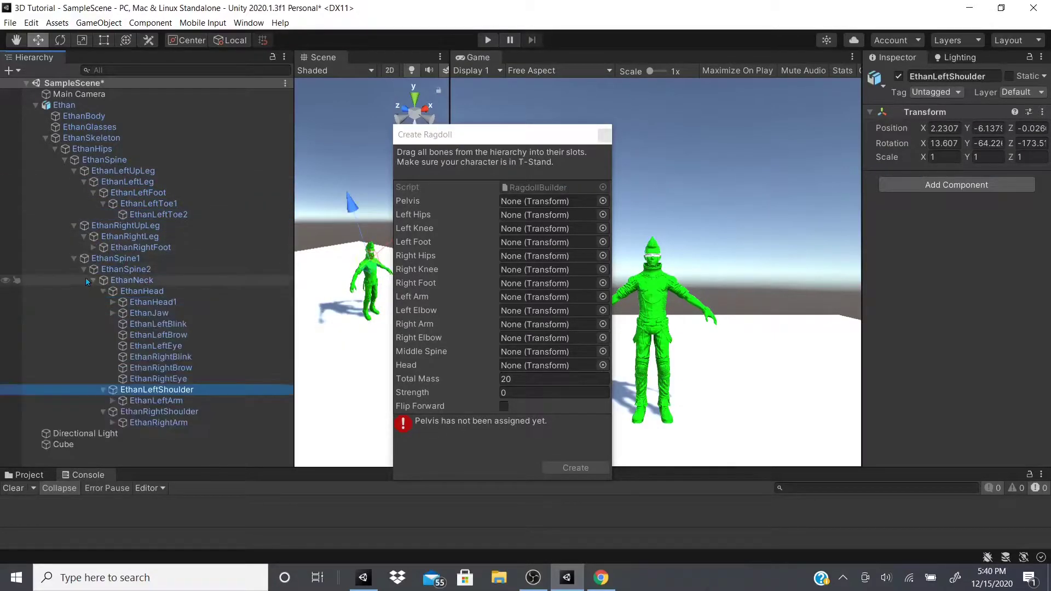
{"action": "left_click", "coordinate": [112, 313]}
{"action": "left_click", "coordinate": [112, 313]}
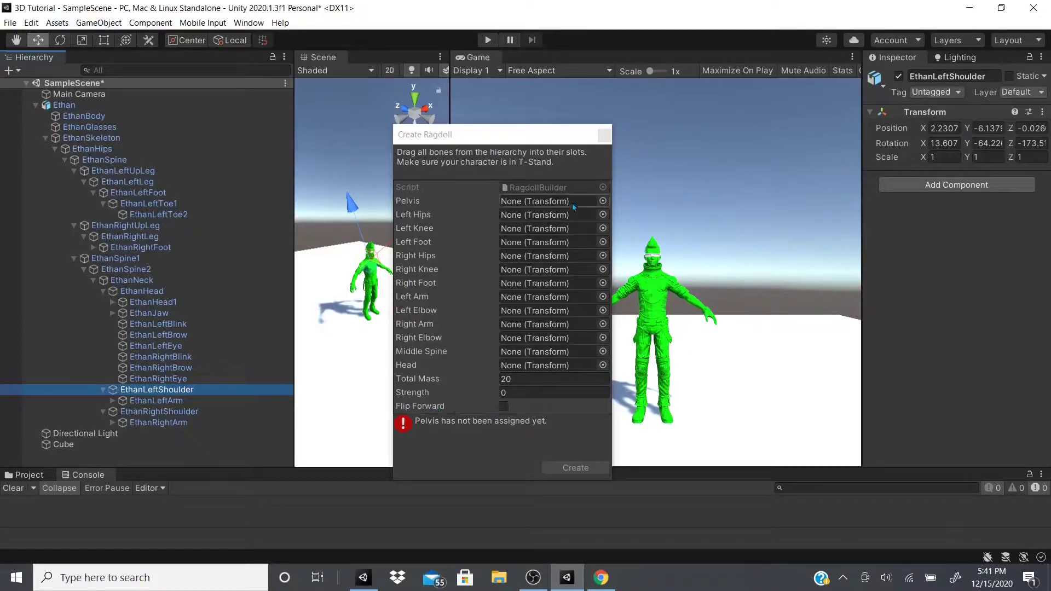
Move the Create Ragdoll wizard clear of the Scene view and widen that view.
{"action": "left_click_drag", "start_coordinate": [563, 145], "coordinate": [696, 138]}
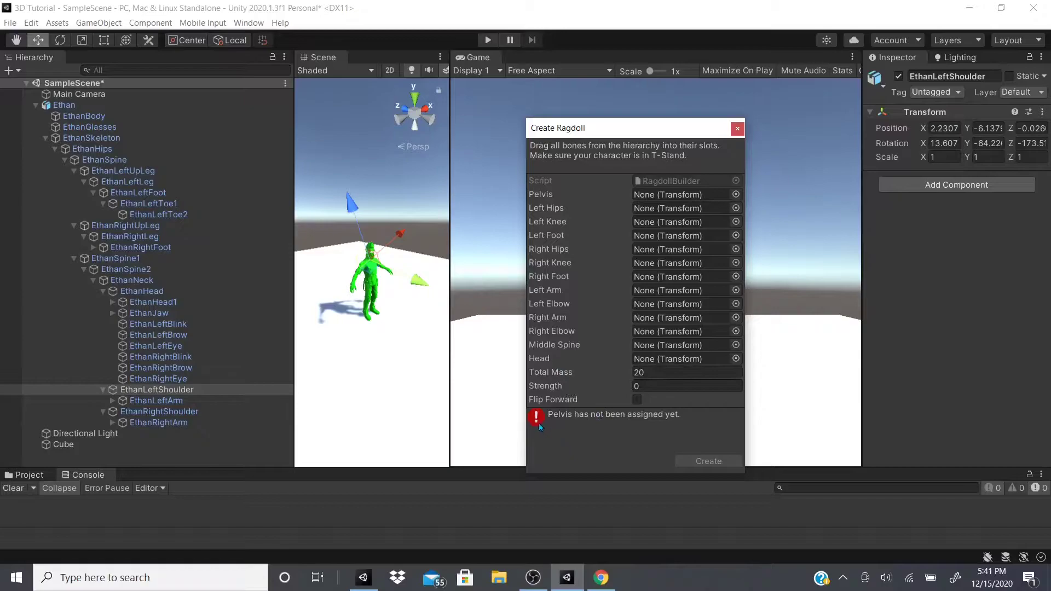
{"action": "left_click_drag", "start_coordinate": [448, 356], "coordinate": [502, 357]}
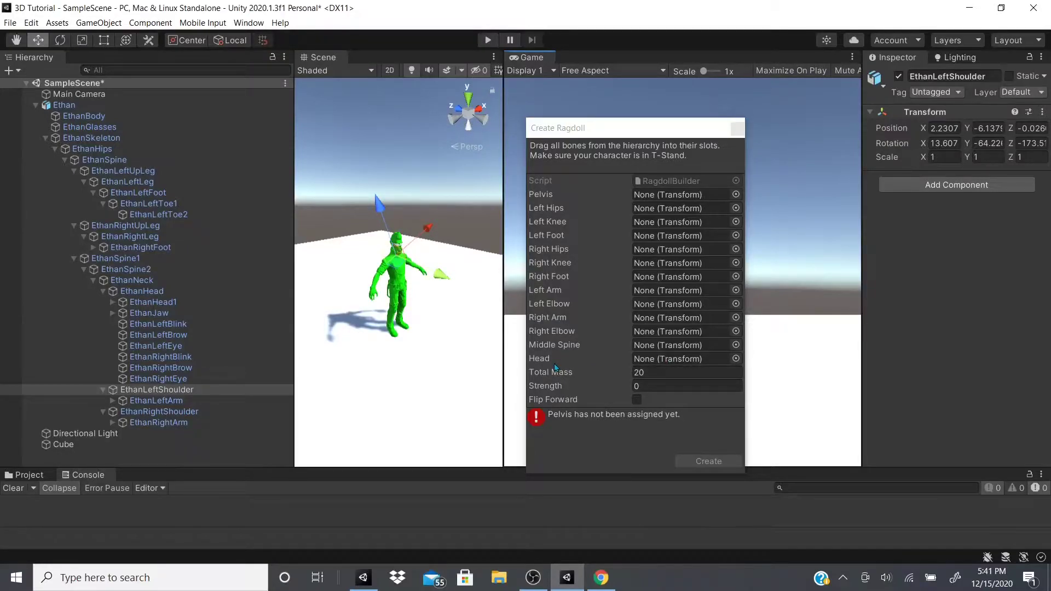
Assign EthanHead to the ragdoll's Head slot and EthanSpine1 to its Middle Spine slot.
{"action": "left_click", "coordinate": [141, 292]}
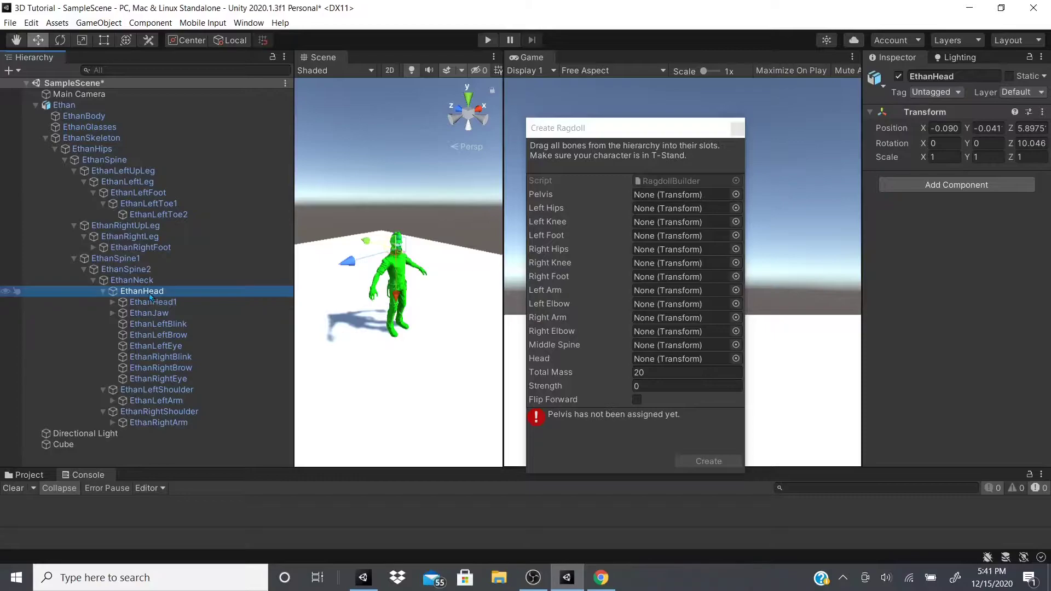
{"action": "left_click_drag", "start_coordinate": [150, 298], "coordinate": [677, 362]}
{"action": "left_click", "coordinate": [123, 281]}
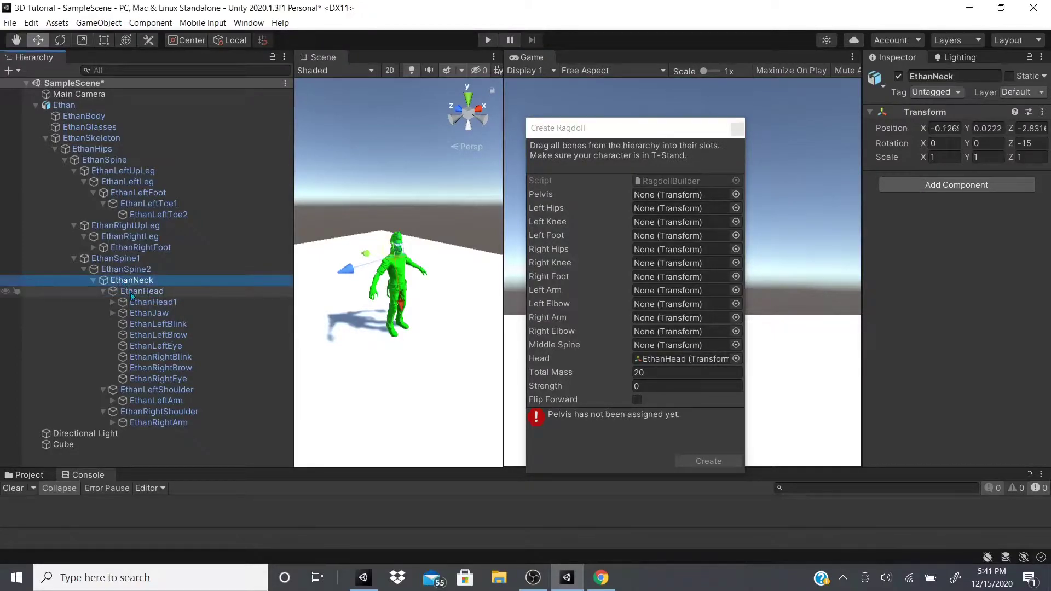
{"action": "double_click", "coordinate": [130, 260]}
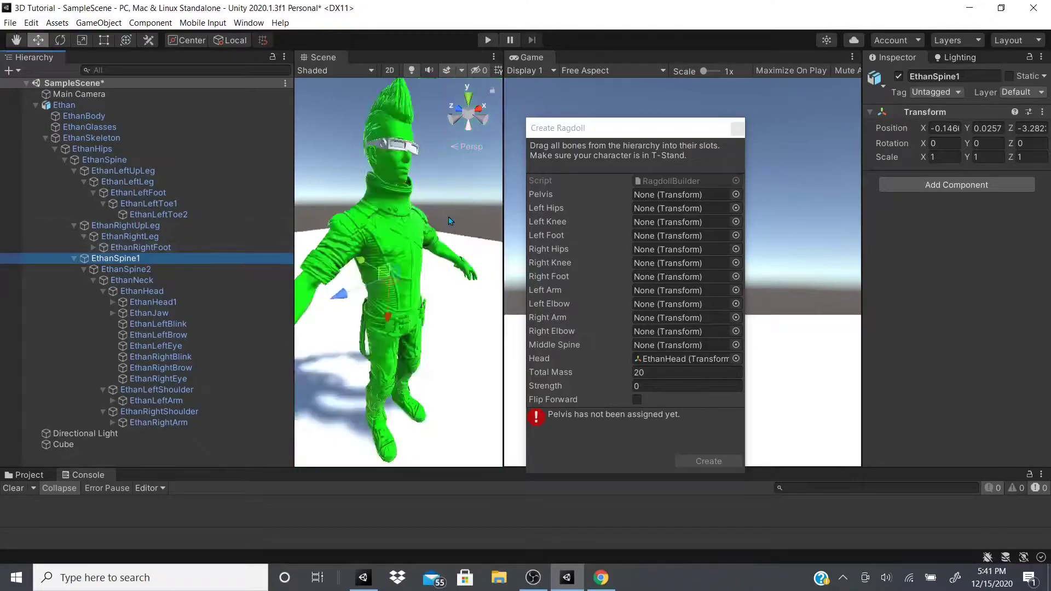
{"action": "left_click_drag", "start_coordinate": [116, 258], "coordinate": [682, 345]}
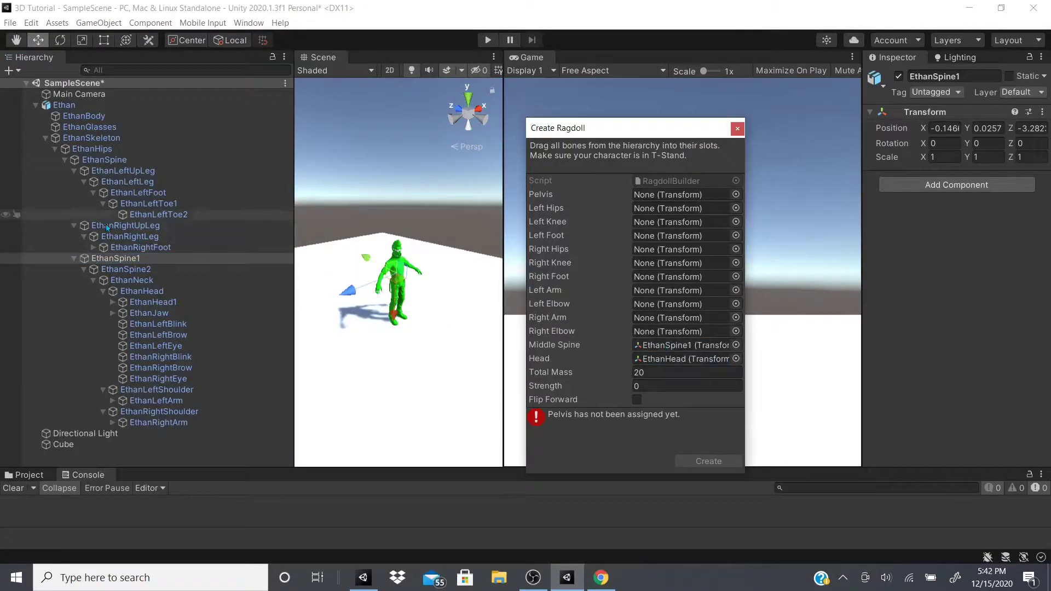
Expand the right arm bones and assign EthanRightForeArm to Right Elbow and EthanRightHand to Right Arm.
{"action": "left_click", "coordinate": [112, 423]}
{"action": "double_click", "coordinate": [159, 433]}
{"action": "left_click_drag", "start_coordinate": [154, 441], "coordinate": [681, 331]}
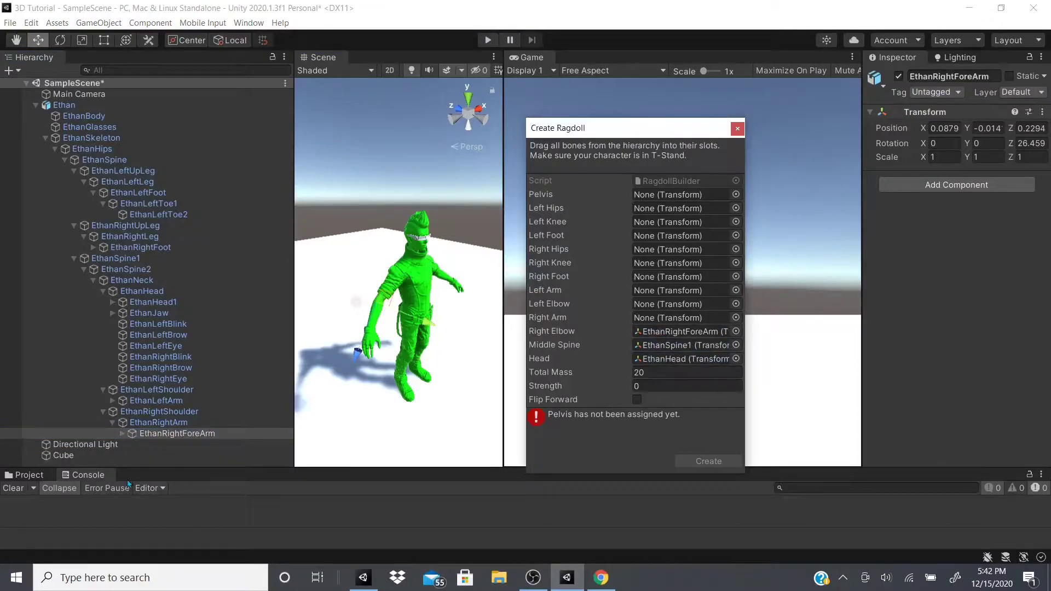
{"action": "left_click", "coordinate": [122, 434]}
{"action": "left_click_drag", "start_coordinate": [156, 445], "coordinate": [635, 318]}
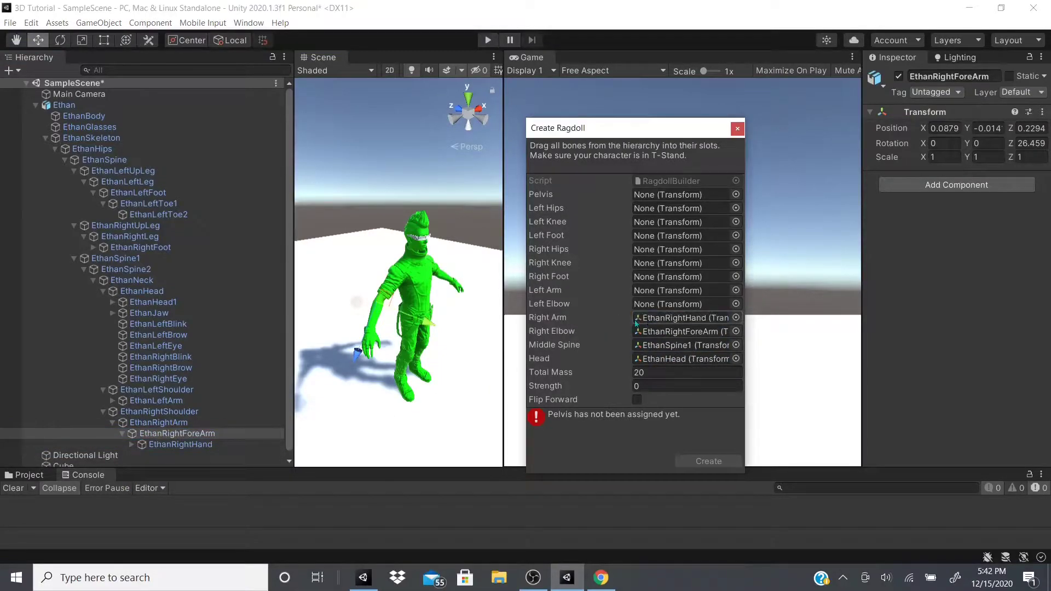
Assign EthanLeftForeArm to Left Elbow and EthanLeftHand to Left Arm, and collapse the shoulder bones.
{"action": "left_click", "coordinate": [114, 401]}
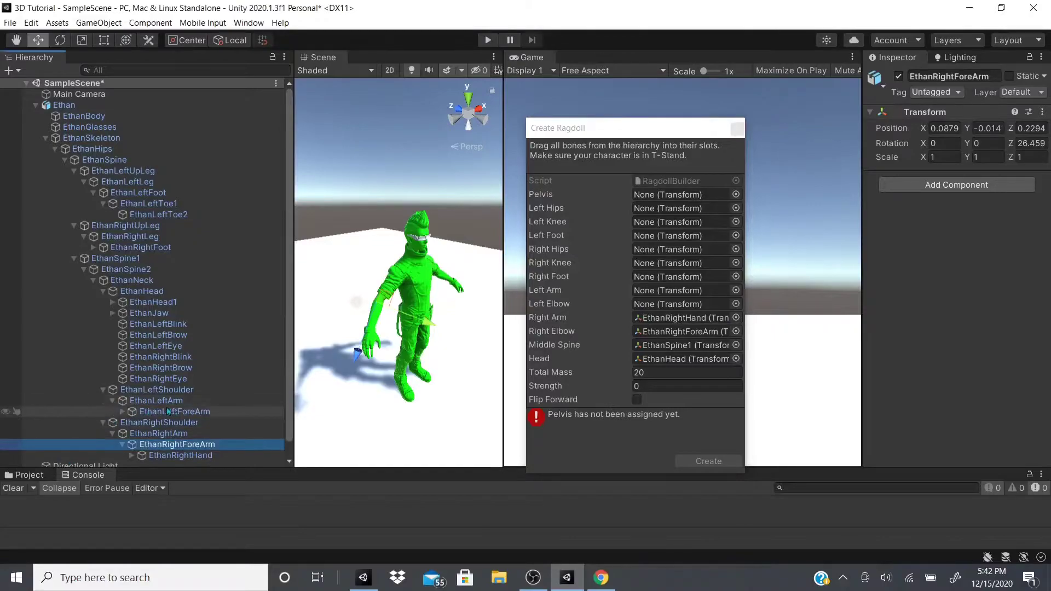
{"action": "scroll", "coordinate": [137, 406], "scroll_direction": "down", "scroll_amount": 2}
{"action": "left_click_drag", "start_coordinate": [165, 384], "coordinate": [669, 305]}
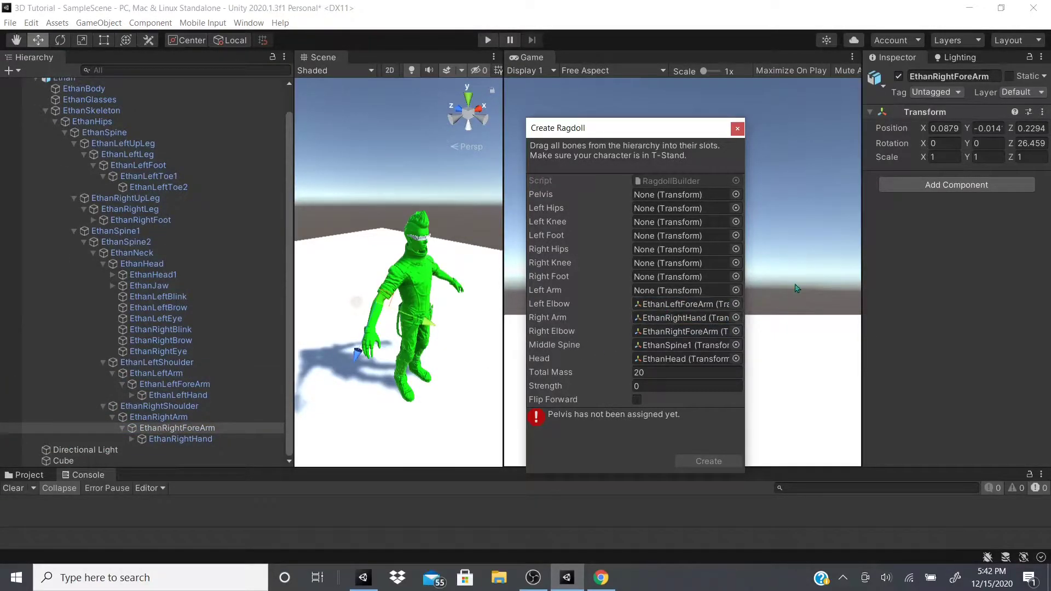
{"action": "left_click_drag", "start_coordinate": [192, 399], "coordinate": [662, 295]}
{"action": "left_click", "coordinate": [103, 363]}
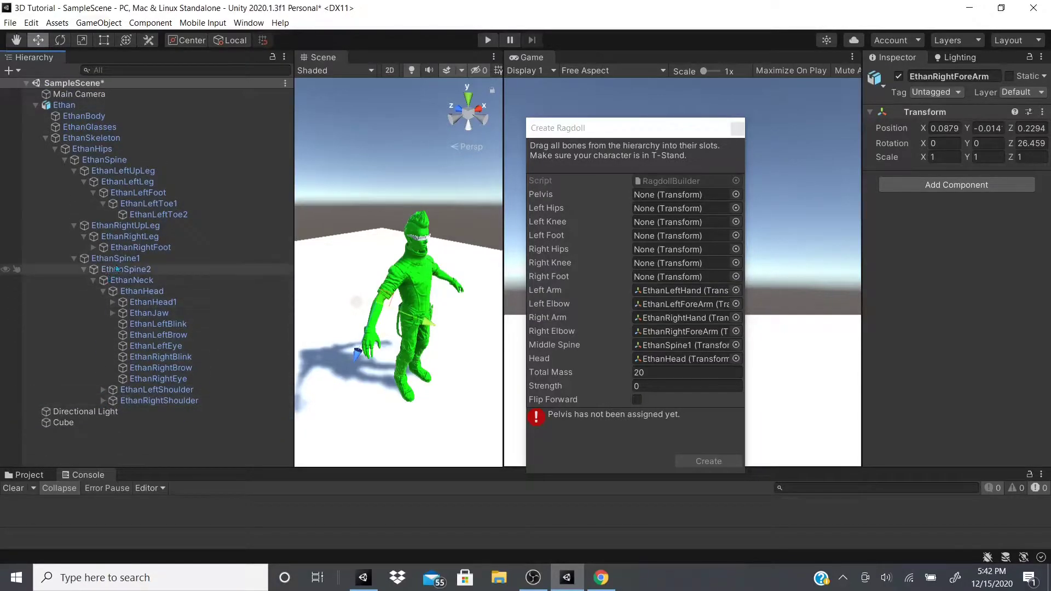
Assign EthanRightFoot to Right Foot, EthanRightLeg to Right Knee and EthanRightUpLeg to Right Hips, and collapse the right leg.
{"action": "left_click", "coordinate": [137, 248]}
{"action": "left_click_drag", "start_coordinate": [133, 249], "coordinate": [667, 281]}
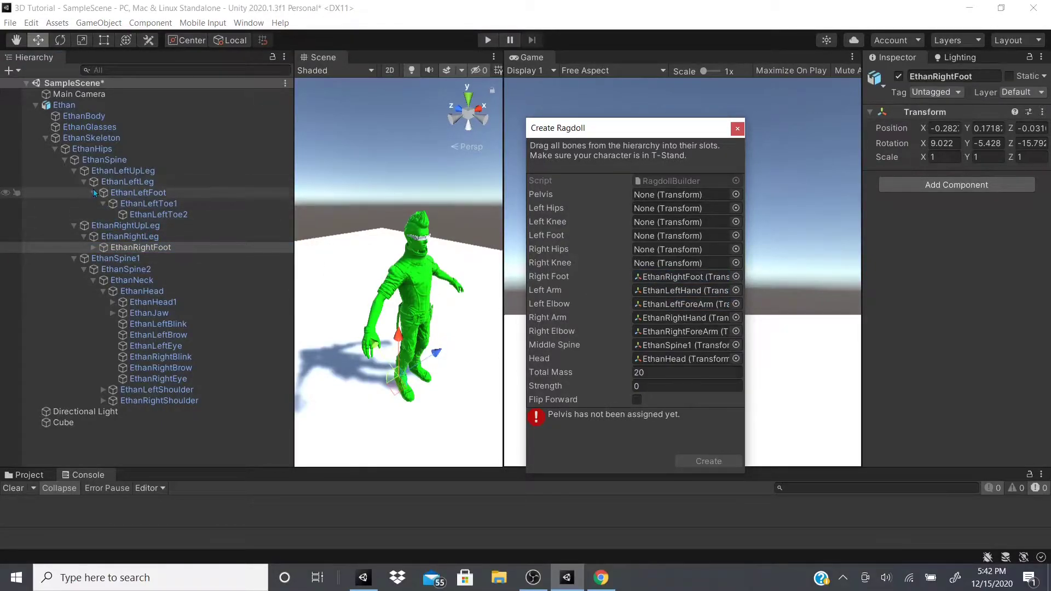
{"action": "double_click", "coordinate": [113, 241]}
{"action": "left_click_drag", "start_coordinate": [113, 242], "coordinate": [659, 265]}
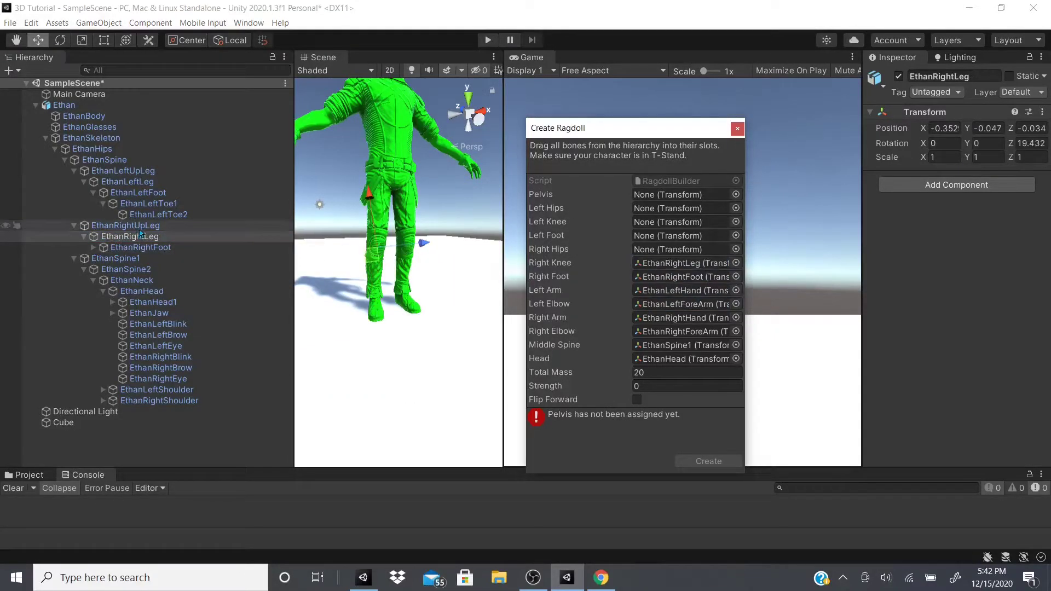
{"action": "left_click", "coordinate": [140, 230]}
{"action": "left_click_drag", "start_coordinate": [141, 231], "coordinate": [676, 250]}
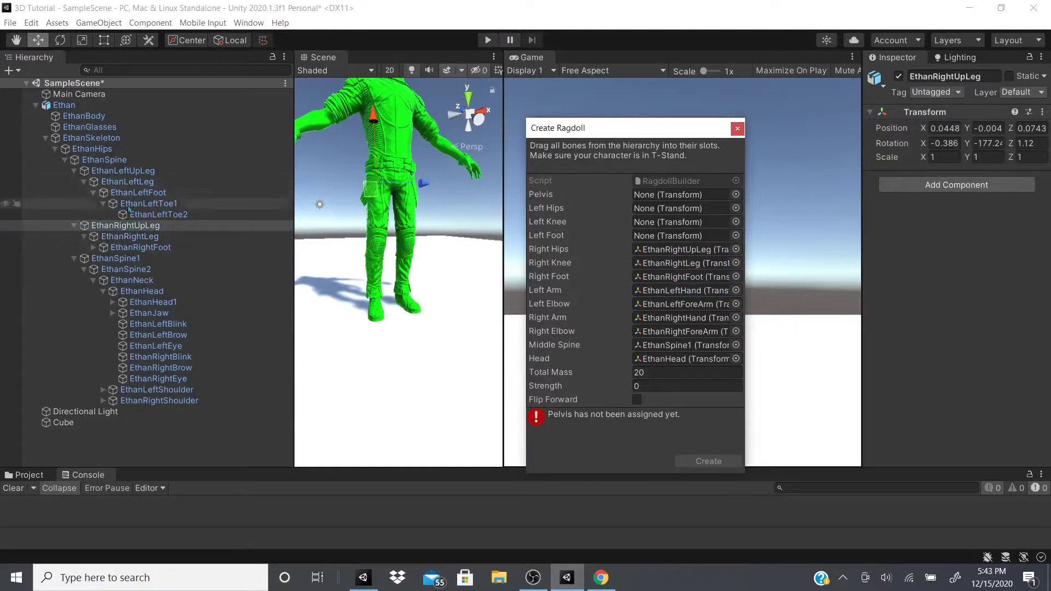
{"action": "left_click", "coordinate": [74, 225]}
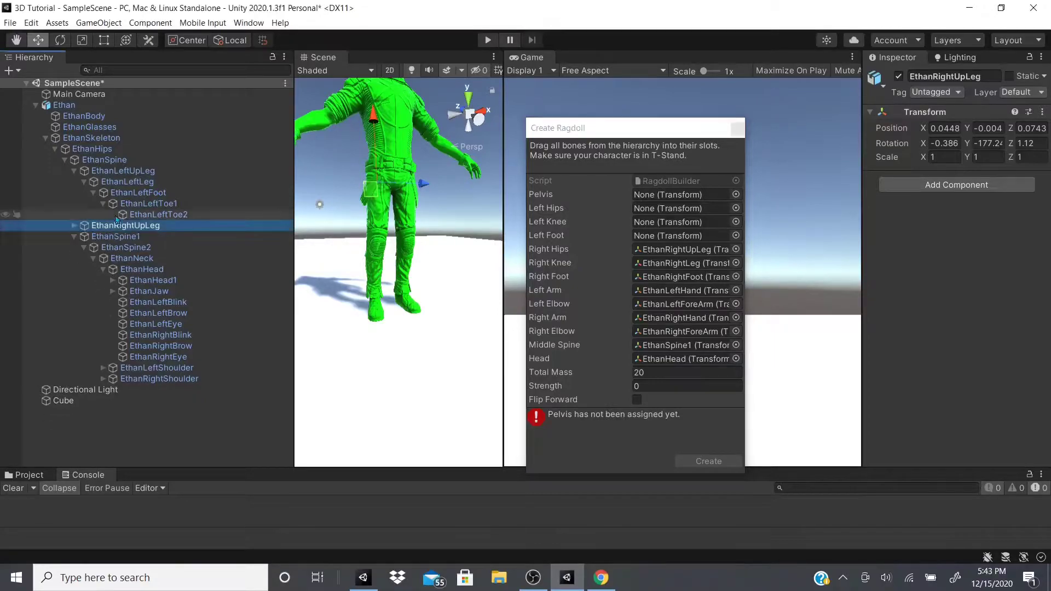
Assign EthanLeftFoot to Left Foot, EthanLeftLeg to Left Knee and EthanLeftUpLeg to Left Hips.
{"action": "left_click", "coordinate": [103, 204]}
{"action": "left_click", "coordinate": [94, 193]}
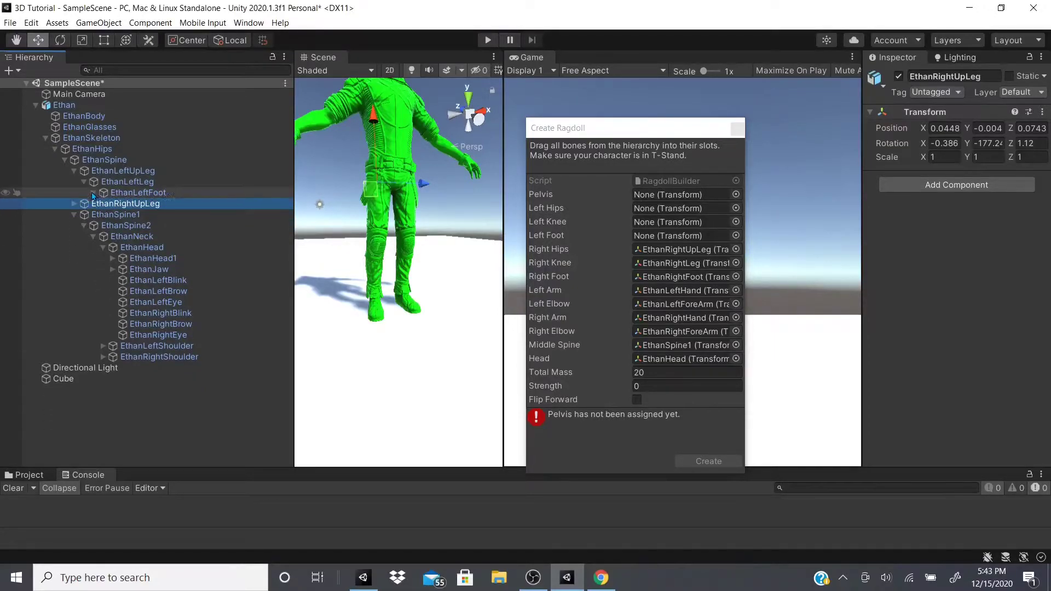
{"action": "left_click", "coordinate": [127, 194]}
{"action": "left_click_drag", "start_coordinate": [130, 196], "coordinate": [657, 236]}
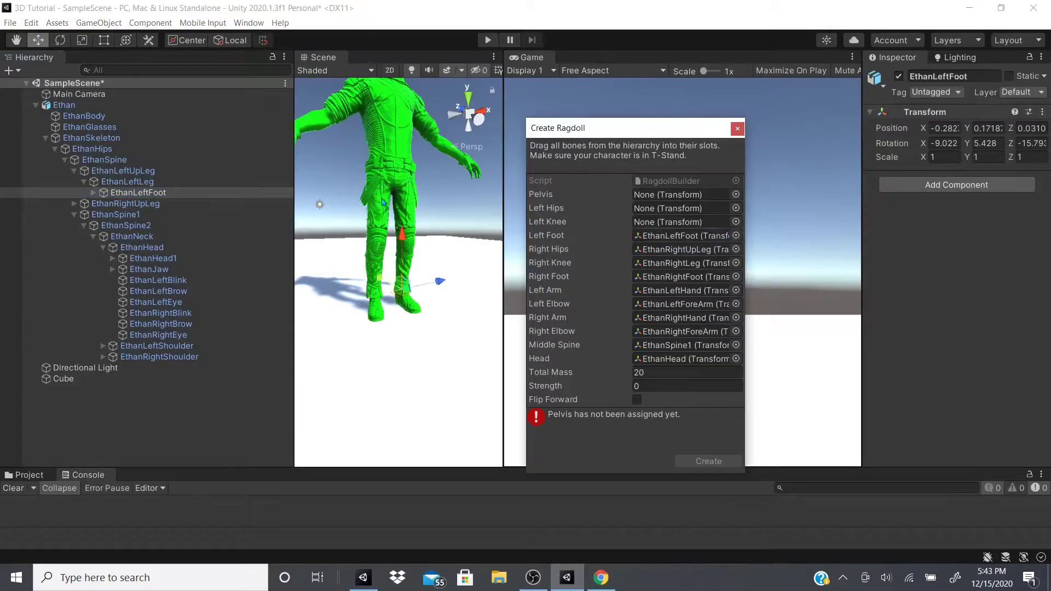
{"action": "left_click_drag", "start_coordinate": [99, 185], "coordinate": [652, 222]}
{"action": "double_click", "coordinate": [99, 186]}
{"action": "left_click", "coordinate": [123, 171]}
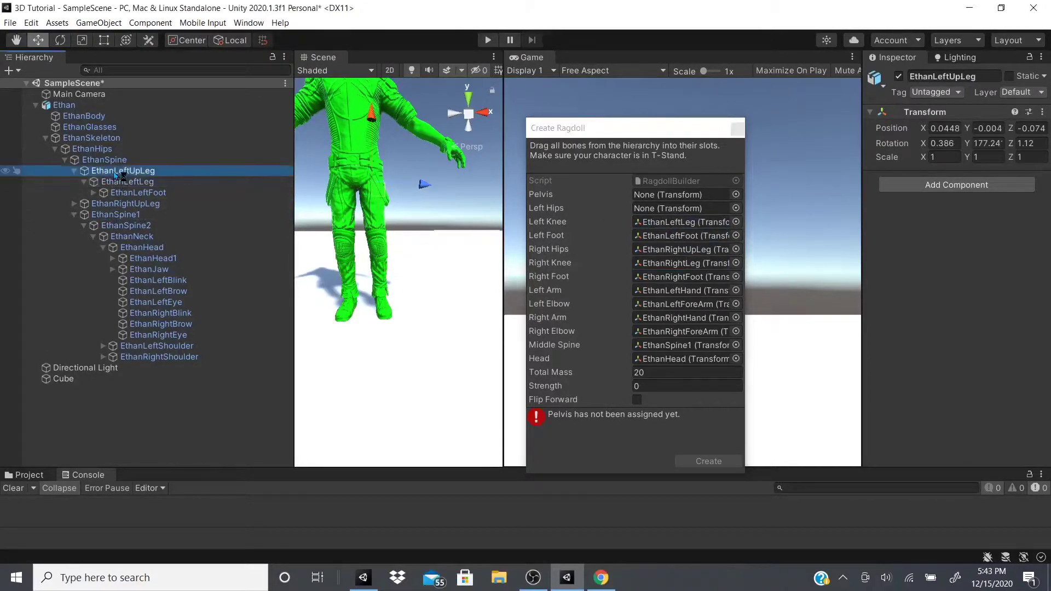
{"action": "left_click_drag", "start_coordinate": [123, 171], "coordinate": [676, 210]}
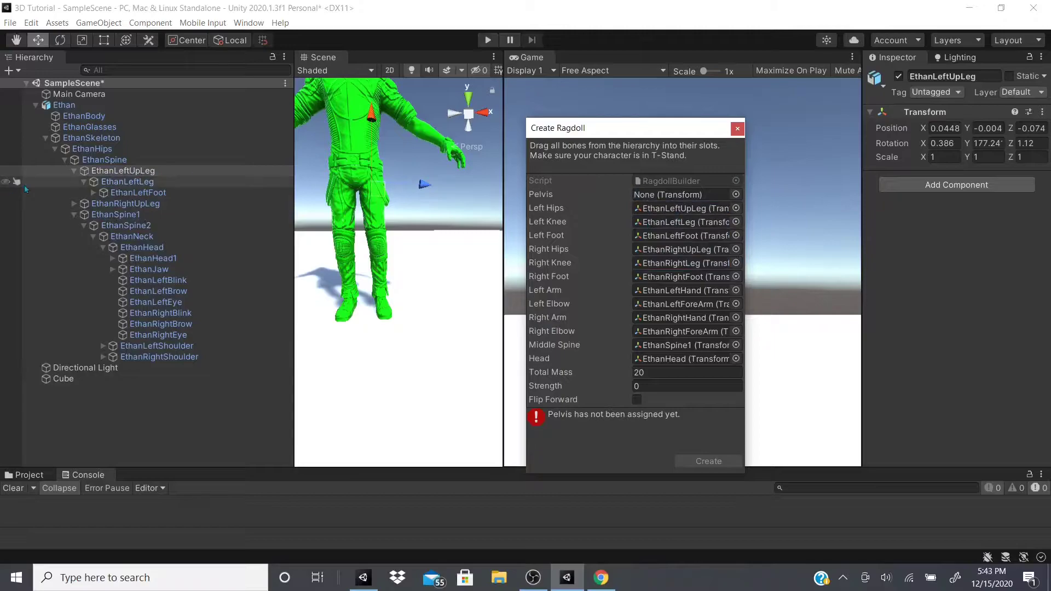
Collapse the bone hierarchy down to EthanHips and assign EthanHips to the Pelvis slot.
{"action": "left_click", "coordinate": [74, 170]}
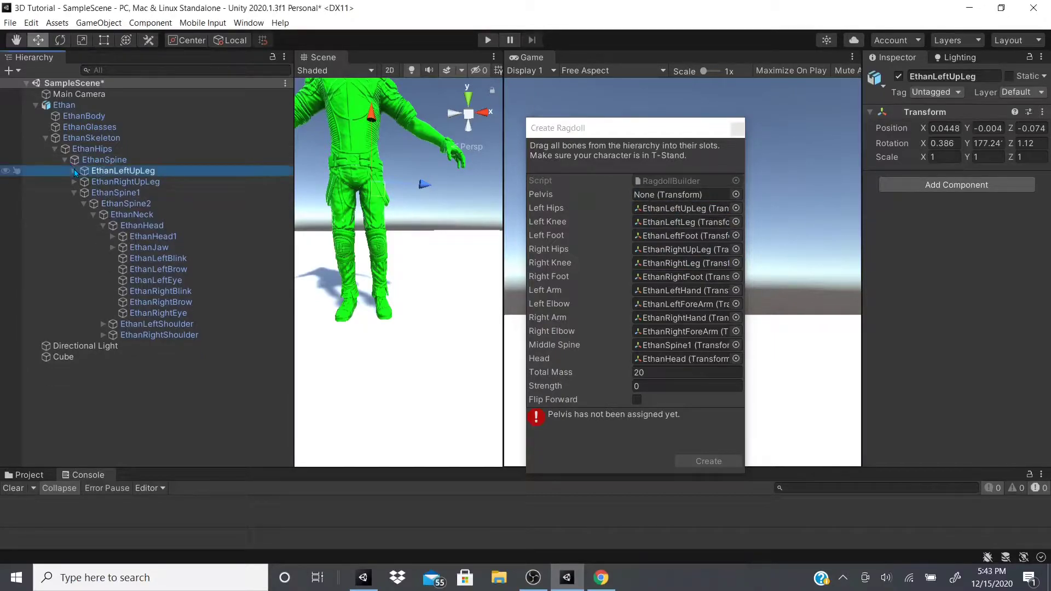
{"action": "left_click", "coordinate": [79, 149]}
{"action": "left_click", "coordinate": [65, 160]}
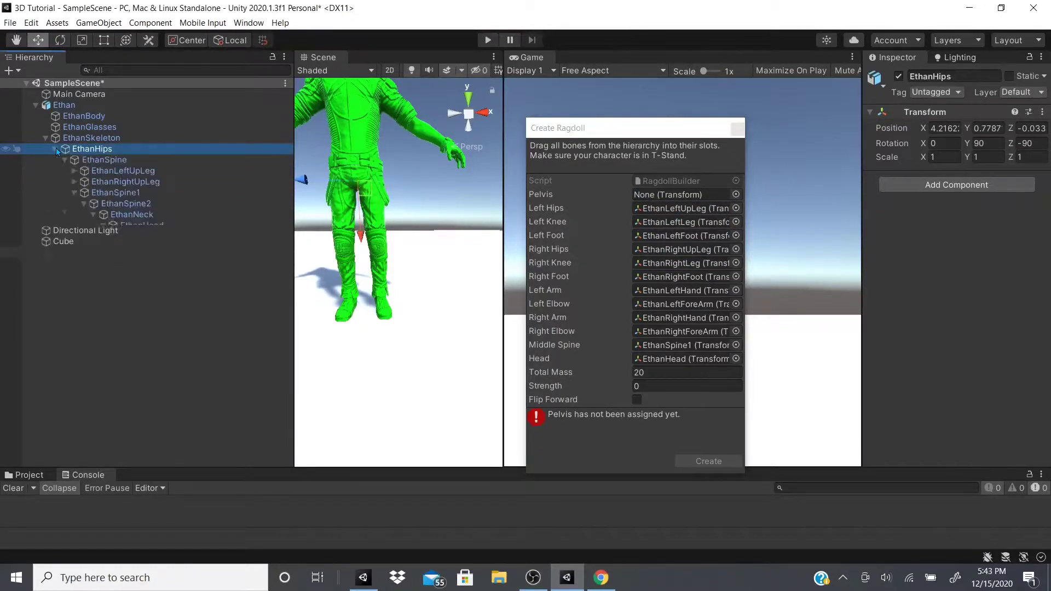
{"action": "left_click", "coordinate": [56, 149]}
{"action": "left_click_drag", "start_coordinate": [74, 149], "coordinate": [682, 194]}
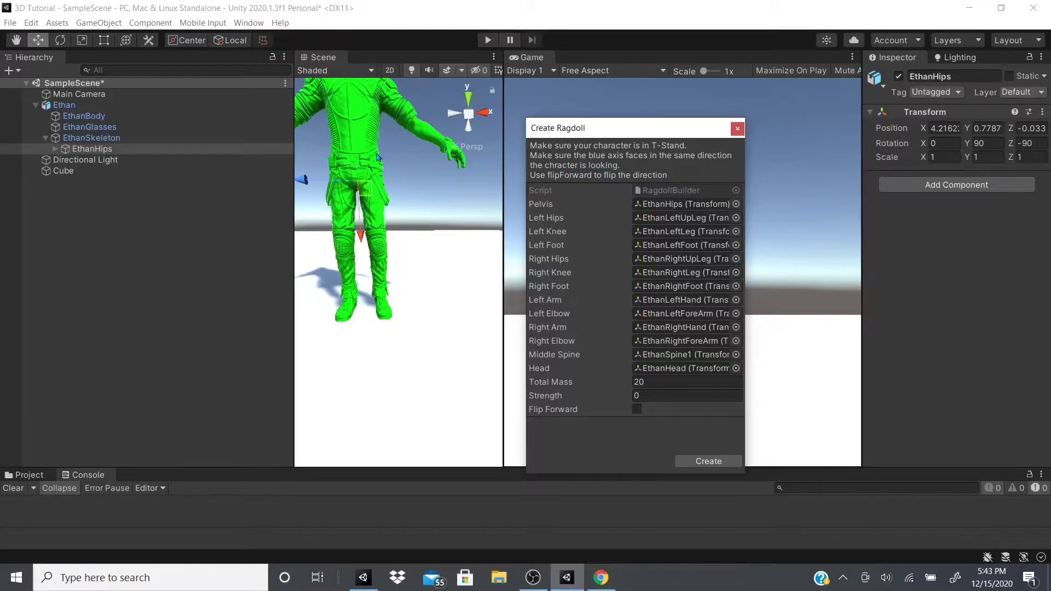
Check which way Ethan faces, enable Flip Forward and create the ragdoll.
{"action": "scroll", "coordinate": [378, 162], "scroll_direction": "down", "scroll_amount": 5}
{"action": "scroll", "coordinate": [385, 217], "scroll_direction": "up", "scroll_amount": 5}
{"action": "scroll", "coordinate": [385, 217], "scroll_direction": "down", "scroll_amount": 3}
{"action": "left_click_drag", "start_coordinate": [385, 217], "coordinate": [367, 257], "text": "alt"}
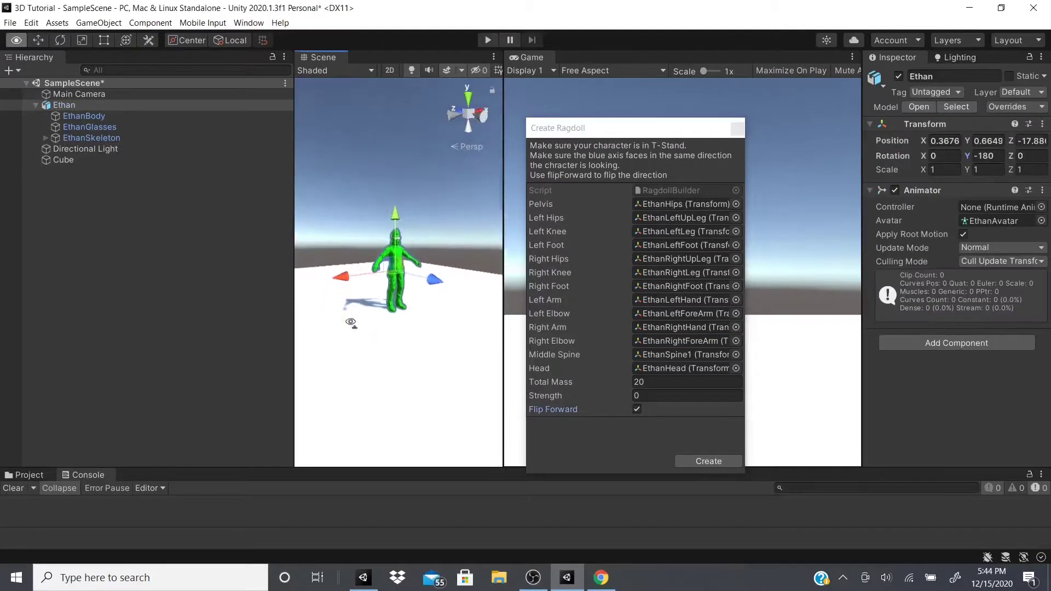
{"action": "left_click_drag", "start_coordinate": [350, 322], "coordinate": [350, 230], "text": "alt"}
{"action": "left_click", "coordinate": [718, 464]}
{"action": "left_click", "coordinate": [718, 465]}
Enlarge the Scene view and examine the ragdoll colliders around Ethan's head, arms, hips and legs.
{"action": "scroll", "coordinate": [385, 283], "scroll_direction": "up", "scroll_amount": 2}
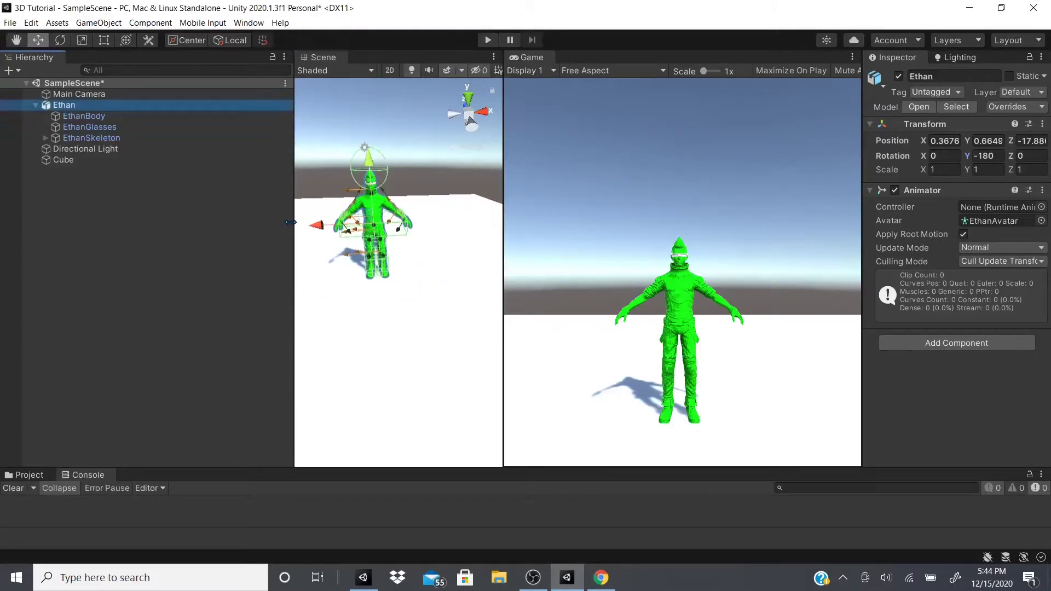
{"action": "left_click_drag", "start_coordinate": [294, 263], "coordinate": [137, 262]}
{"action": "left_click_drag", "start_coordinate": [503, 257], "coordinate": [678, 257]}
{"action": "key", "text": "f"}
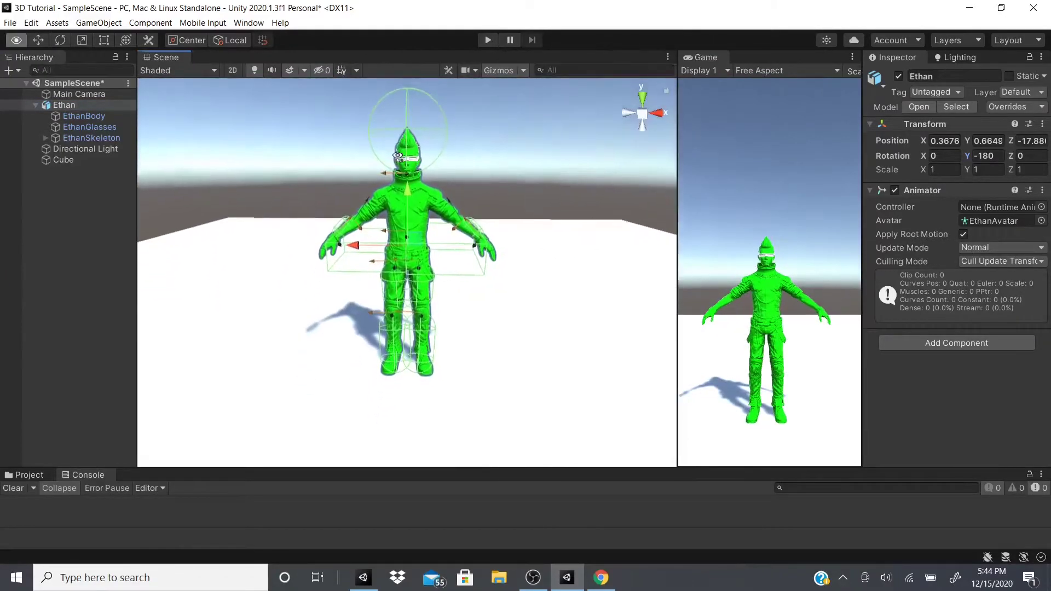
{"action": "scroll", "coordinate": [391, 168], "scroll_direction": "up", "scroll_amount": 2}
{"action": "scroll", "coordinate": [392, 168], "scroll_direction": "up", "scroll_amount": 2}
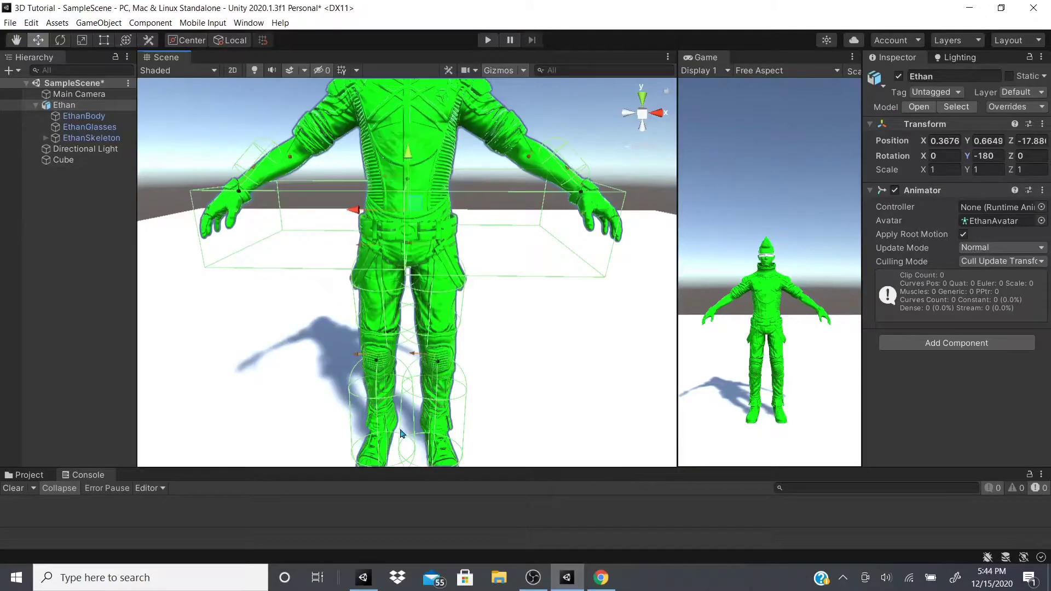
{"action": "scroll", "coordinate": [341, 188], "scroll_direction": "down", "scroll_amount": 4}
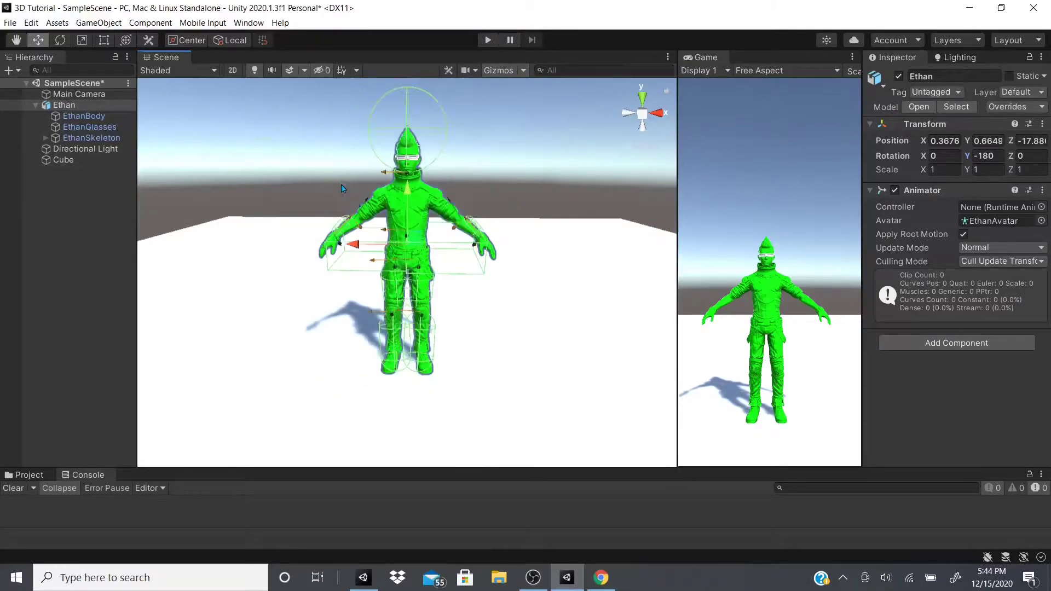
Raise Ethan above the ground to a Y position of 1.24, and test the ragdoll's fall in Play mode.
{"action": "left_click_drag", "start_coordinate": [674, 210], "coordinate": [448, 210]}
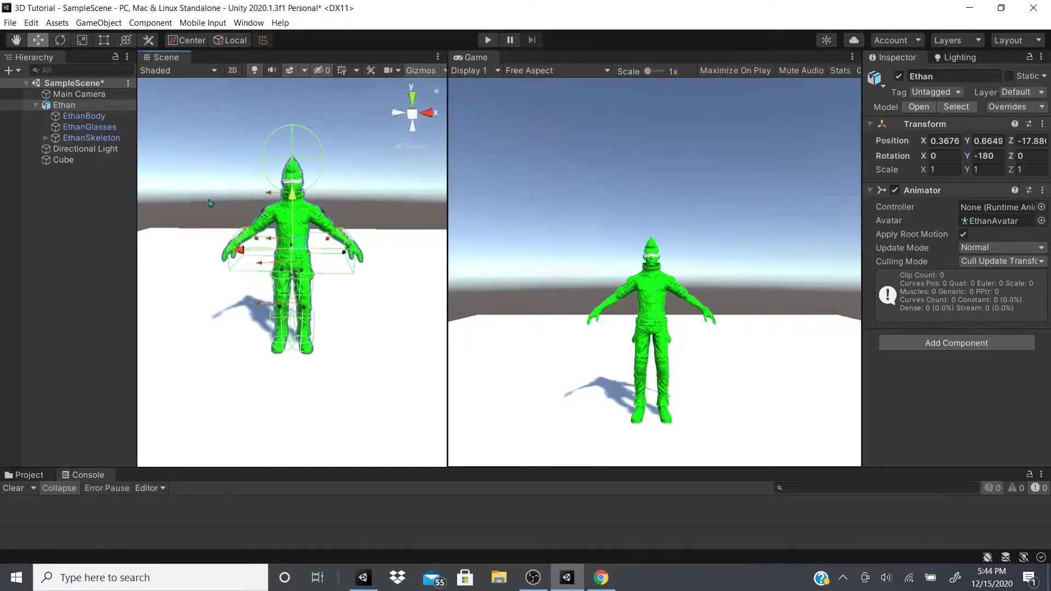
{"action": "left_click_drag", "start_coordinate": [292, 194], "coordinate": [292, 114]}
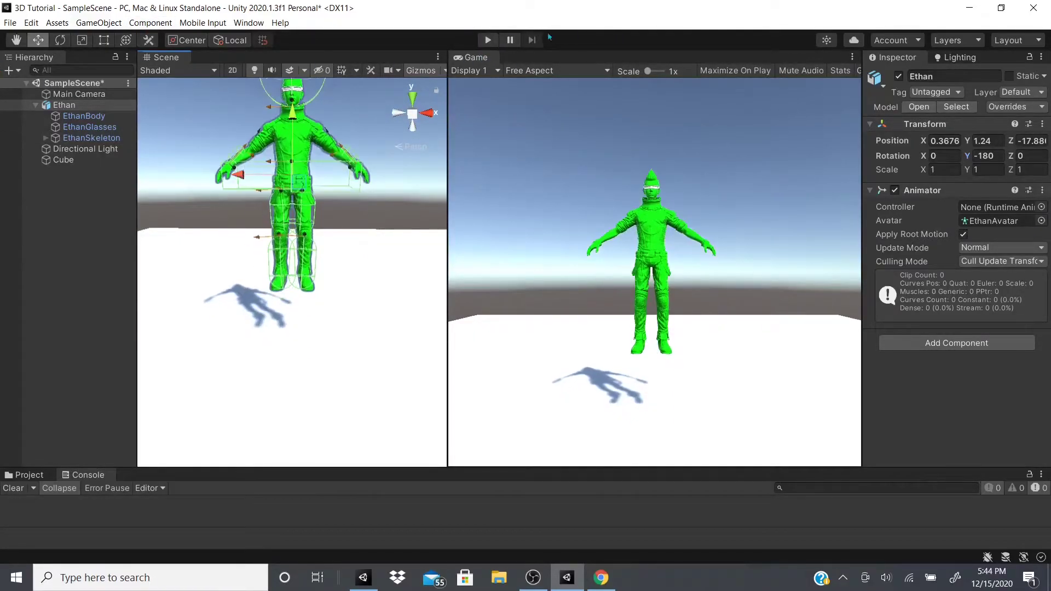
{"action": "left_click", "coordinate": [497, 39]}
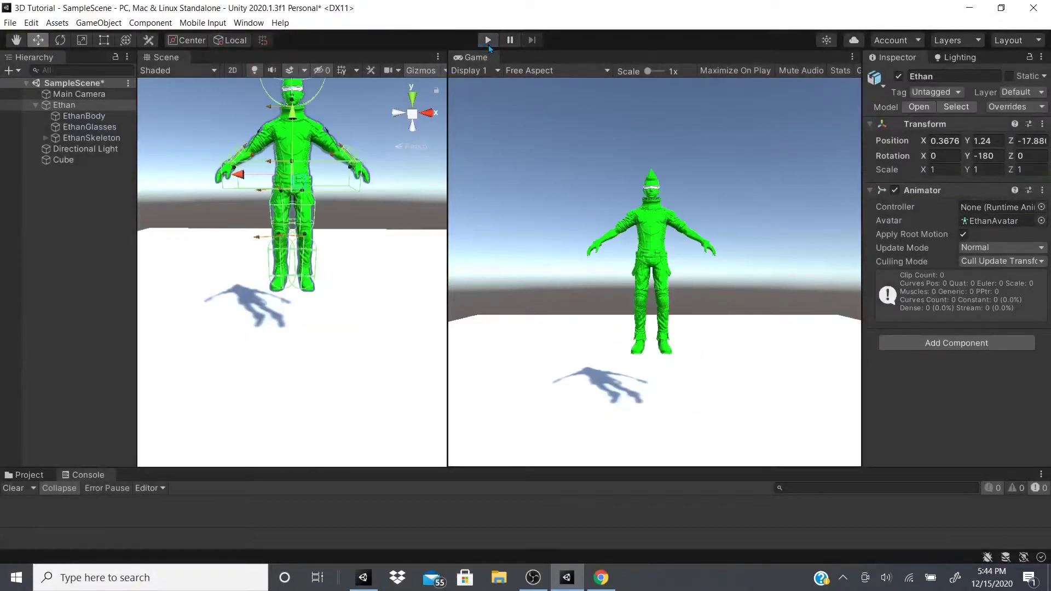
{"action": "left_click", "coordinate": [488, 41]}
Open Physics Debug, dock it beside the Game view and widen the Scene view around Ethan's collision geometry.
{"action": "scroll", "coordinate": [222, 197], "scroll_direction": "up", "scroll_amount": 6}
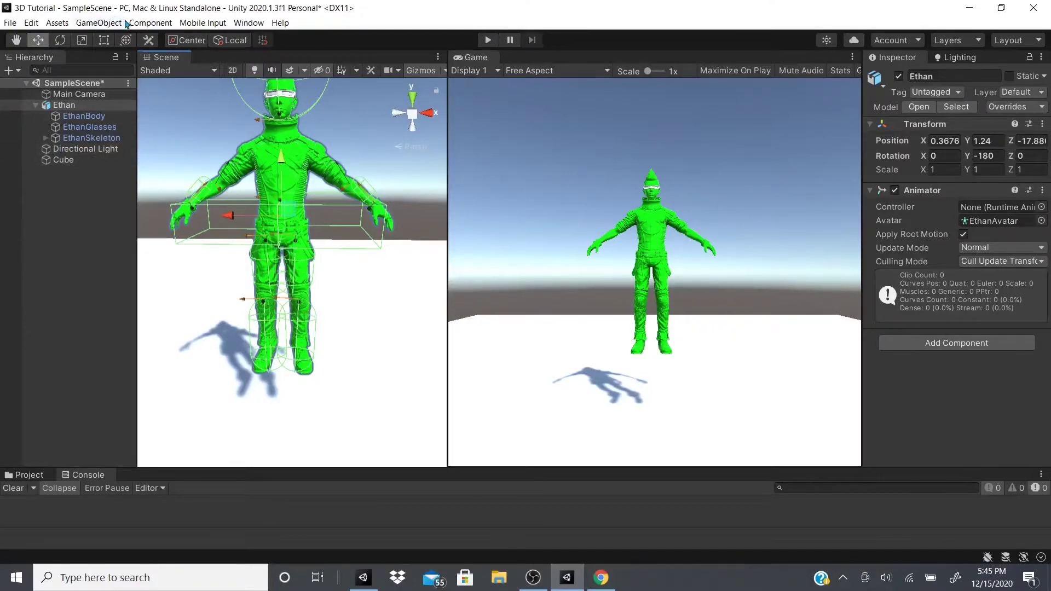
{"action": "left_click", "coordinate": [248, 23]}
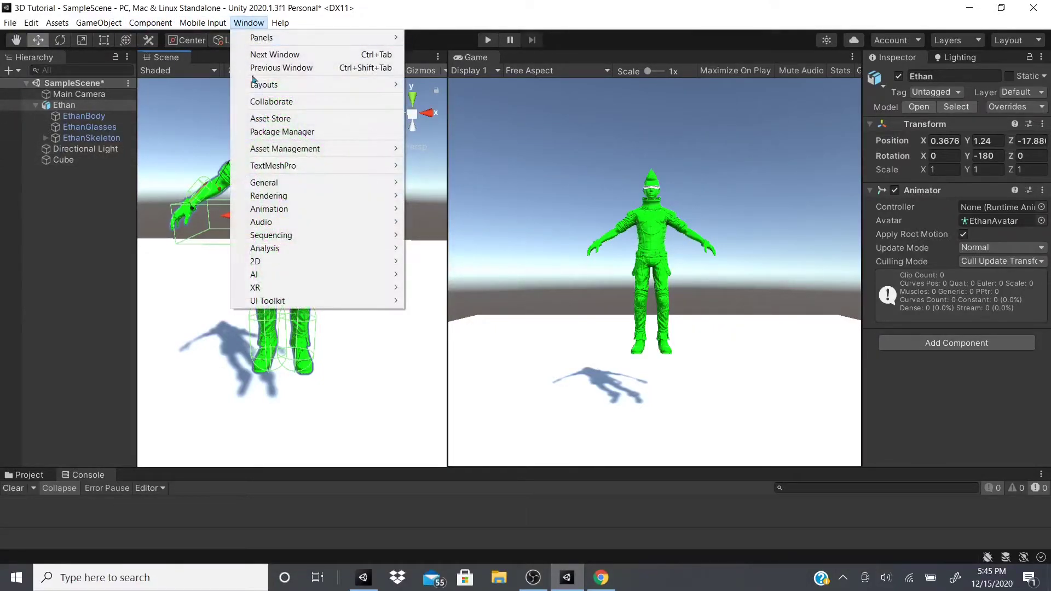
{"action": "mouse_move", "coordinate": [329, 249]}
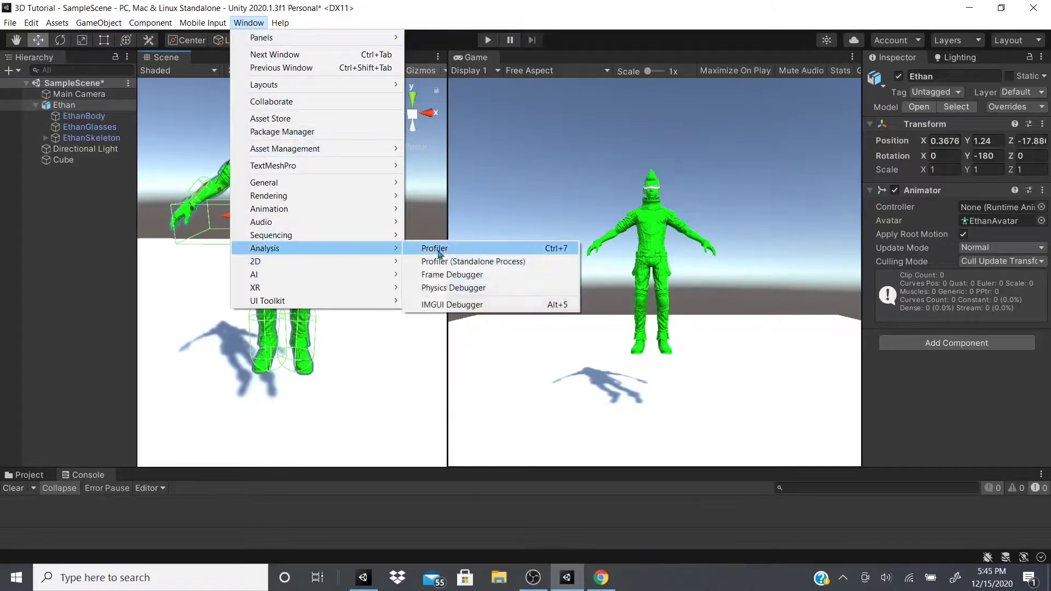
{"action": "left_click", "coordinate": [457, 288]}
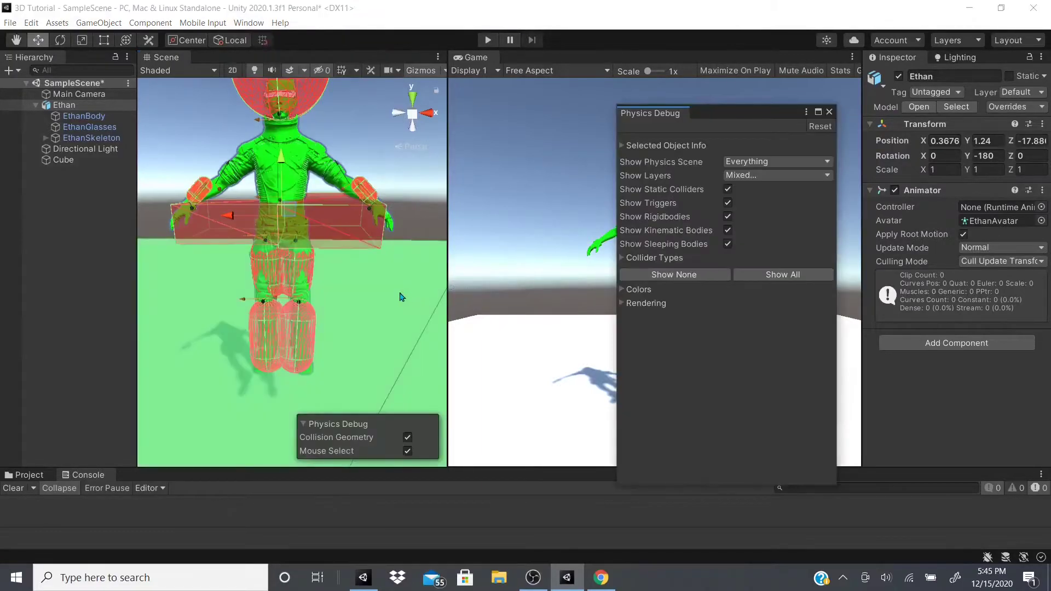
{"action": "left_click_drag", "start_coordinate": [666, 115], "coordinate": [589, 63]}
{"action": "left_click_drag", "start_coordinate": [441, 144], "coordinate": [794, 144]}
{"action": "left_click_drag", "start_coordinate": [492, 219], "coordinate": [487, 274], "text": "alt"}
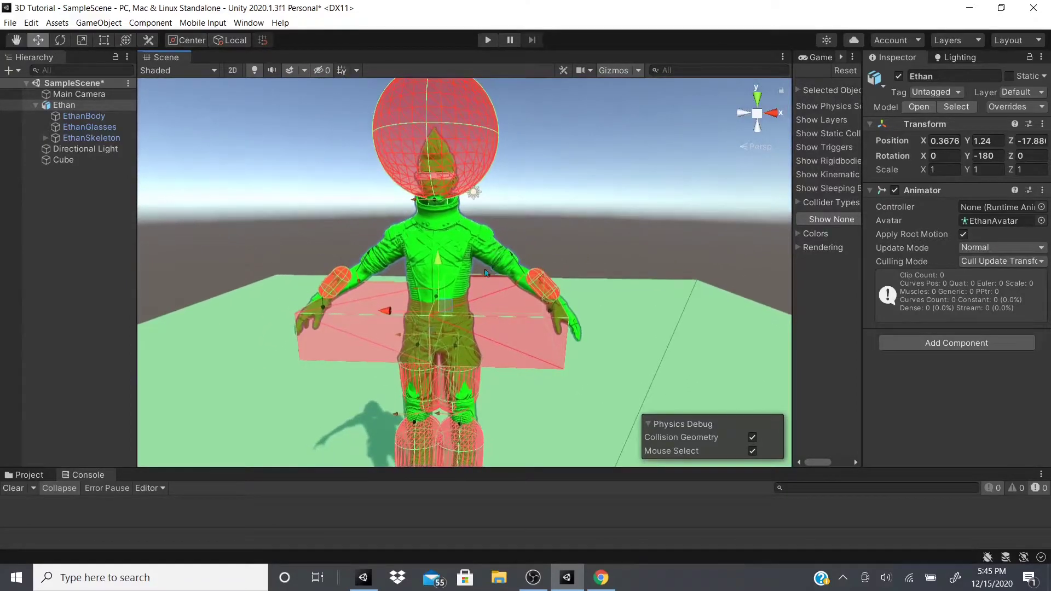
Reduce the EthanHips box collider's Z size to 0.19 and shift its center along Z.
{"action": "left_click", "coordinate": [345, 321]}
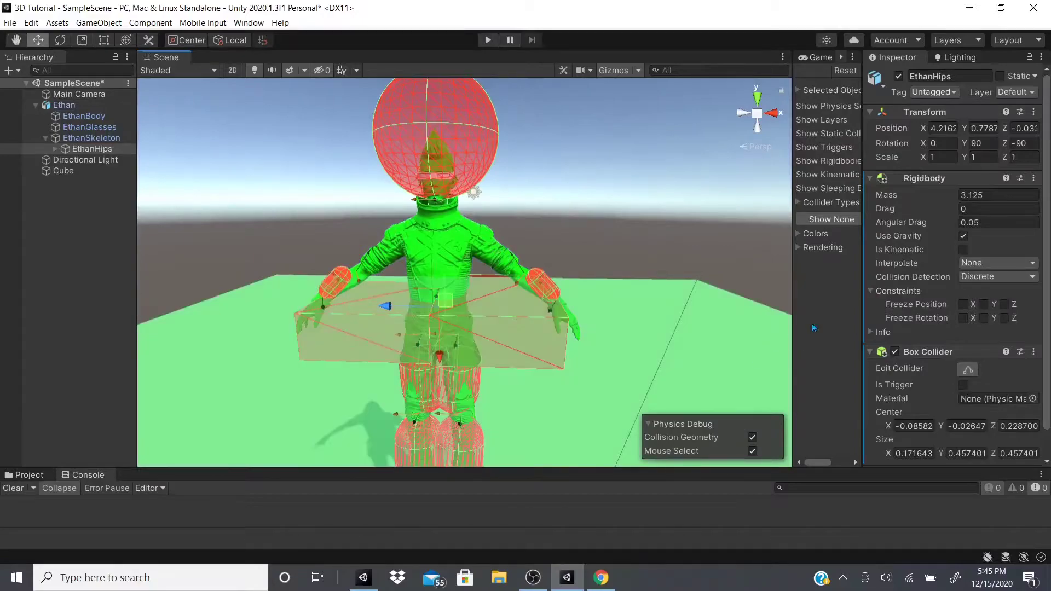
{"action": "scroll", "coordinate": [970, 310], "scroll_direction": "down", "scroll_amount": 1}
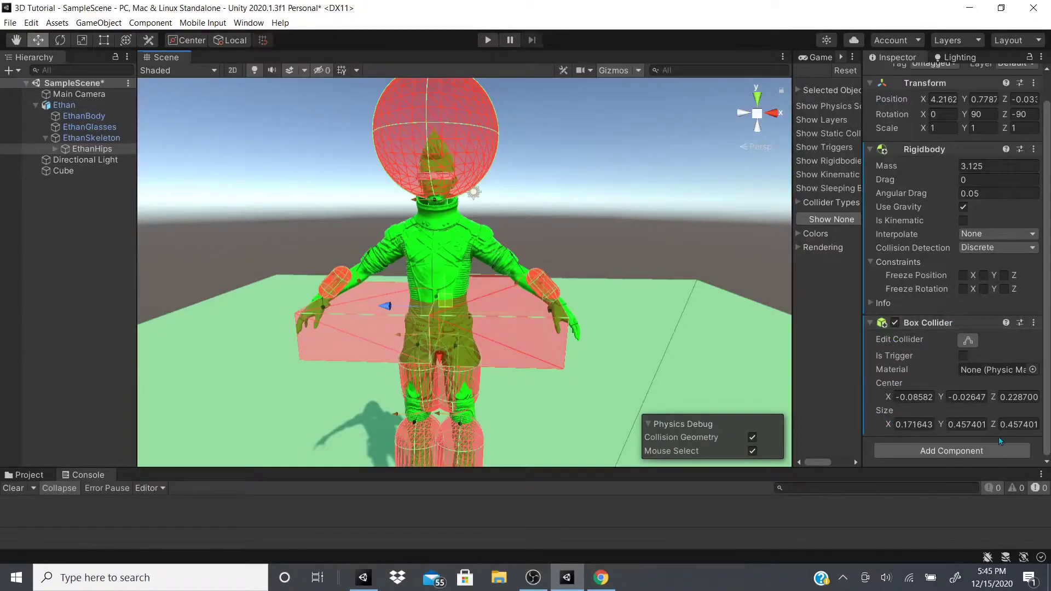
{"action": "left_click_drag", "start_coordinate": [994, 427], "coordinate": [986, 430]}
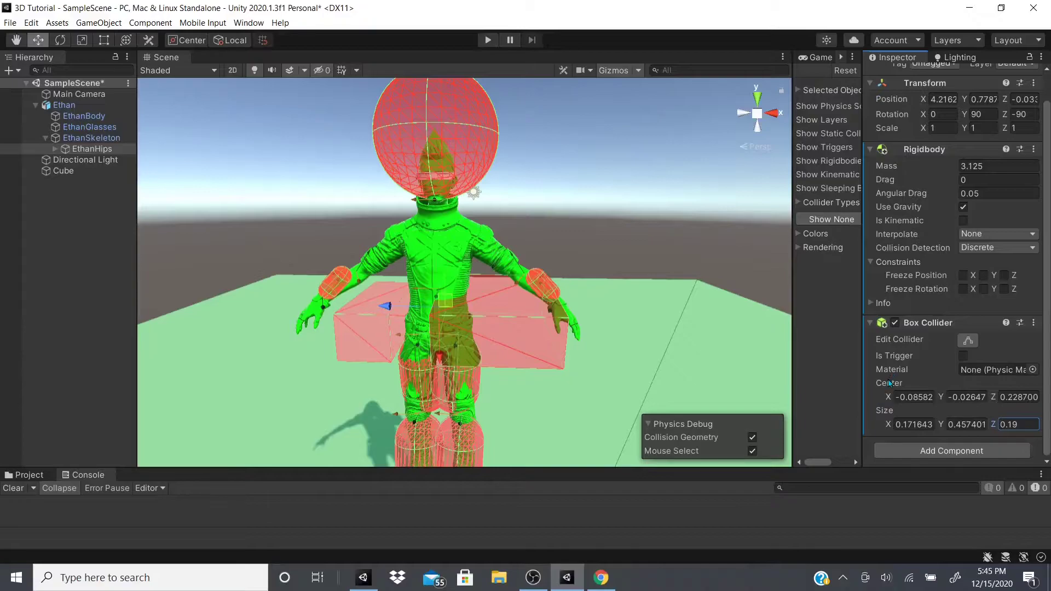
{"action": "left_click_drag", "start_coordinate": [994, 396], "coordinate": [1019, 396]}
{"action": "left_click", "coordinate": [494, 366]}
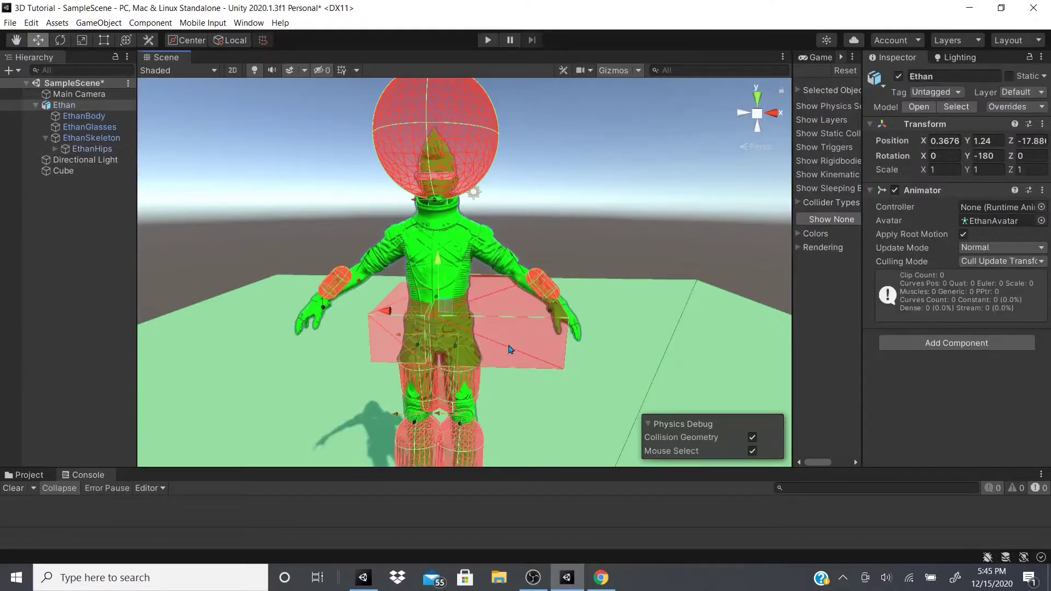
Set the EthanSpine1 box collider's Z size to 0.22 and its center Z to -0.14.
{"action": "left_click", "coordinate": [509, 349]}
{"action": "scroll", "coordinate": [991, 326], "scroll_direction": "down", "scroll_amount": 4}
{"action": "left_click_drag", "start_coordinate": [990, 330], "coordinate": [984, 329]}
{"action": "type", "text": "0.22"}
{"action": "left_click", "coordinate": [995, 301]}
{"action": "type", "text": "-0.14"}
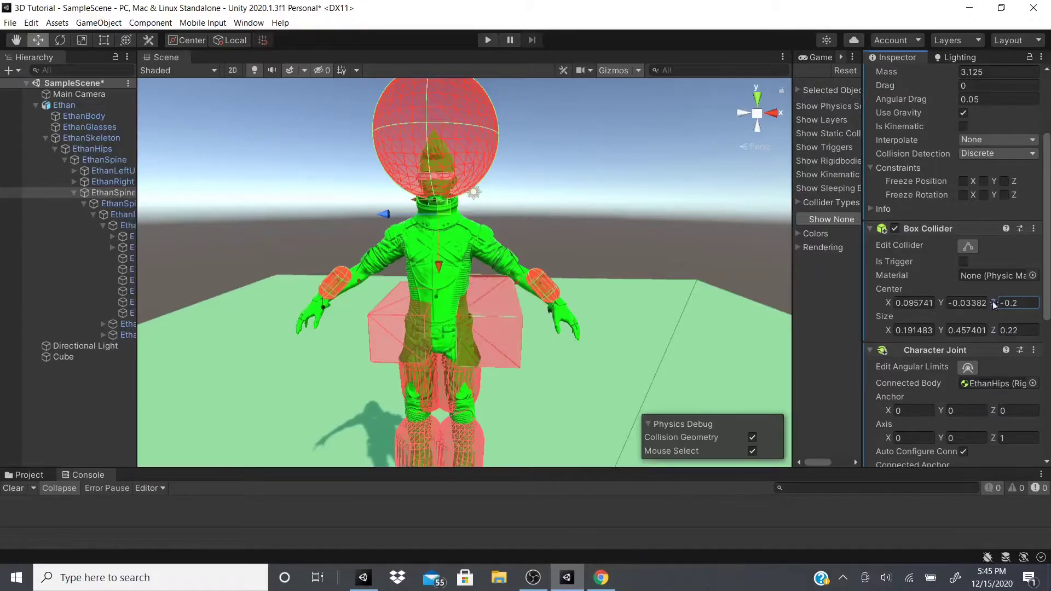
Examine the hip and spine box colliders and the right arm's capsule from the front and side.
{"action": "scroll", "coordinate": [542, 359], "scroll_direction": "up", "scroll_amount": 5}
{"action": "middle_click_drag", "start_coordinate": [542, 359], "coordinate": [632, 259]}
{"action": "scroll", "coordinate": [633, 259], "scroll_direction": "down", "scroll_amount": 5}
{"action": "scroll", "coordinate": [416, 345], "scroll_direction": "up", "scroll_amount": 5}
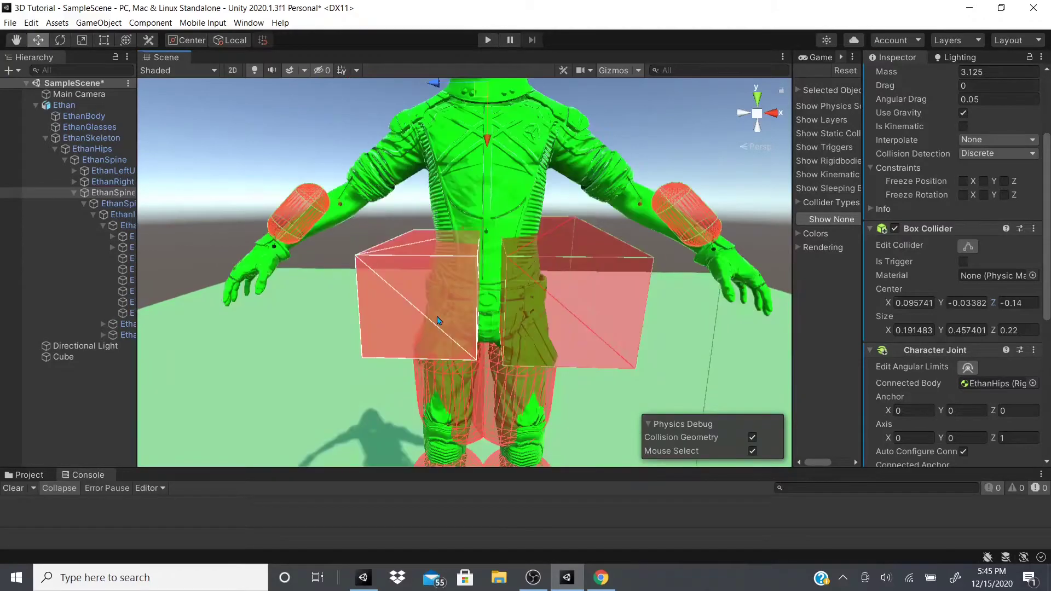
{"action": "middle_click_drag", "start_coordinate": [482, 339], "coordinate": [471, 381]}
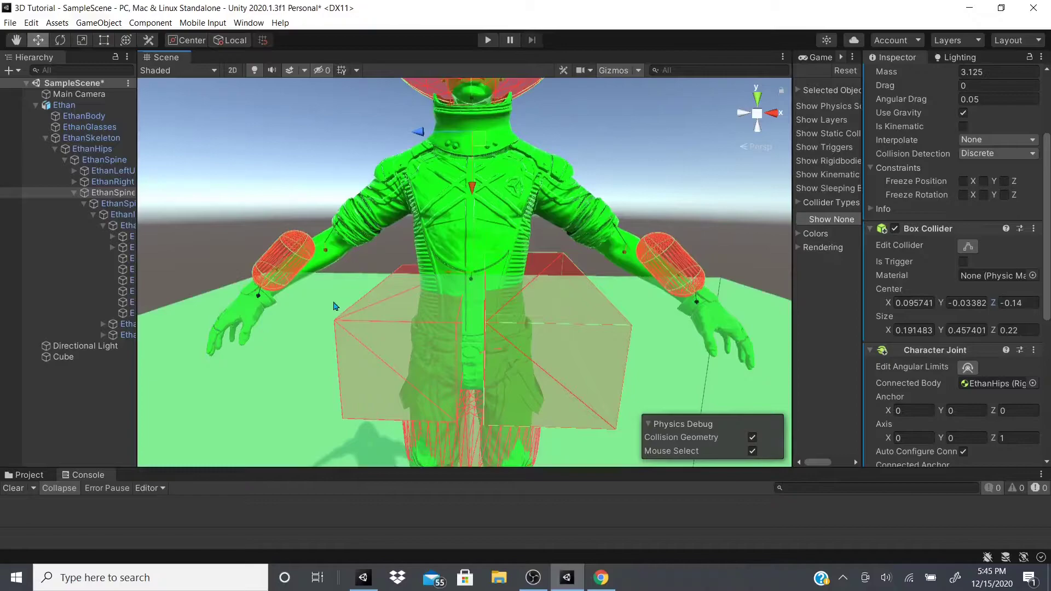
{"action": "left_click_drag", "start_coordinate": [313, 288], "coordinate": [366, 269], "text": "alt"}
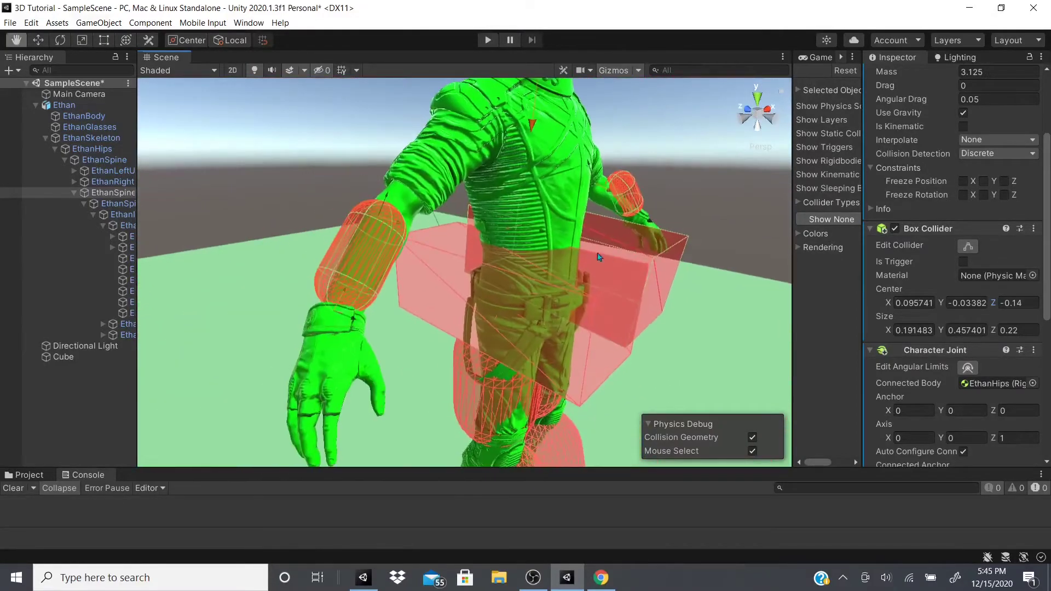
{"action": "left_click", "coordinate": [366, 269]}
{"action": "left_click", "coordinate": [397, 222]}
{"action": "left_click_drag", "start_coordinate": [397, 221], "coordinate": [285, 290], "text": "alt"}
Widen the Hierarchy to read the bone names and compare the EthanRightHand and EthanRightForeArm capsule colliders.
{"action": "left_click_drag", "start_coordinate": [141, 321], "coordinate": [227, 322]}
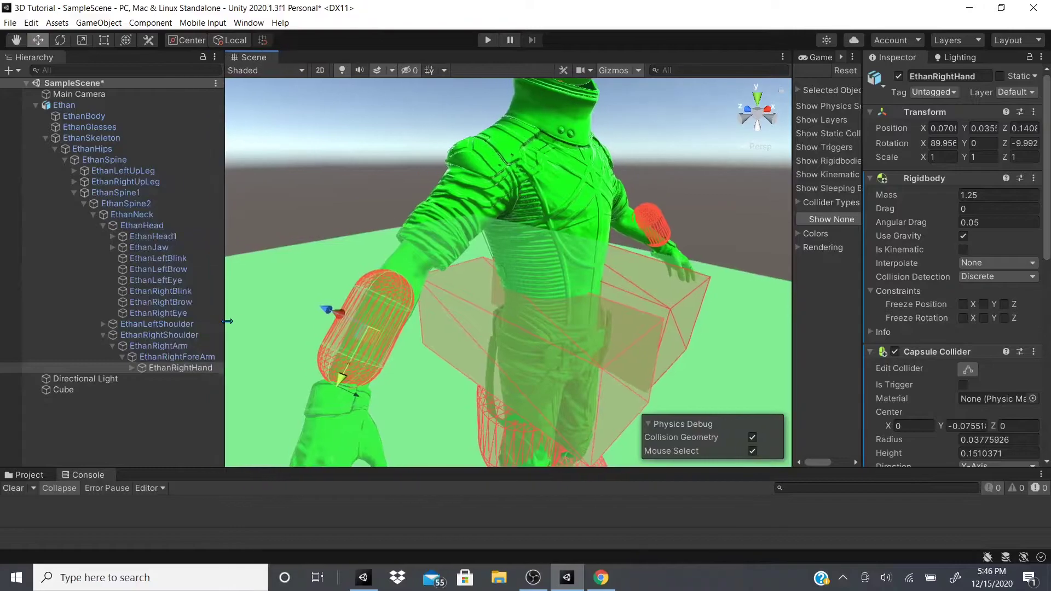
{"action": "left_click", "coordinate": [131, 367]}
{"action": "left_click", "coordinate": [131, 367]}
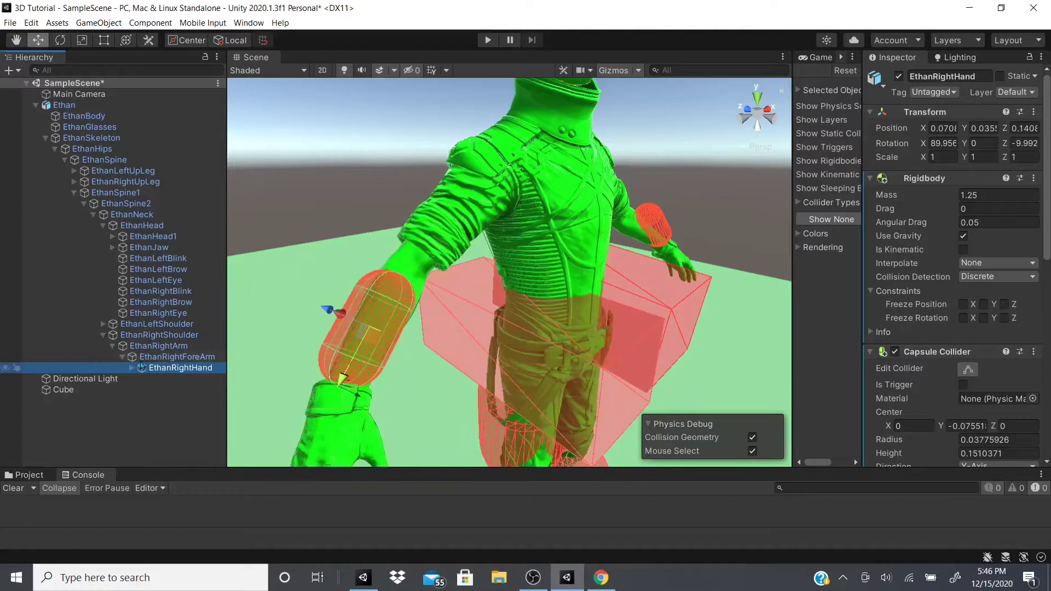
{"action": "left_click", "coordinate": [156, 357]}
{"action": "left_click", "coordinate": [157, 369]}
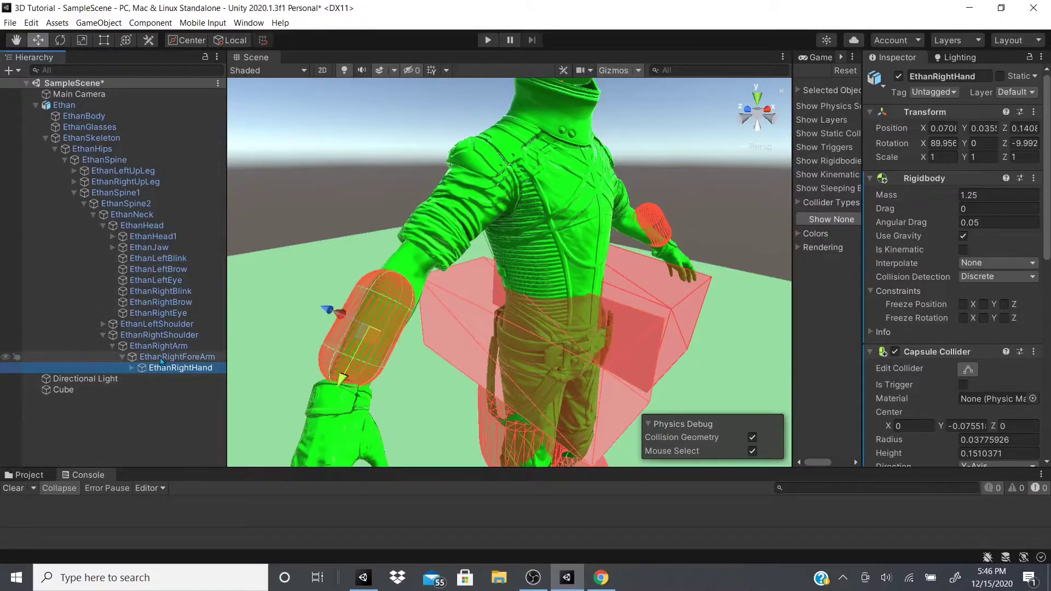
{"action": "scroll", "coordinate": [1025, 318], "scroll_direction": "down", "scroll_amount": 3}
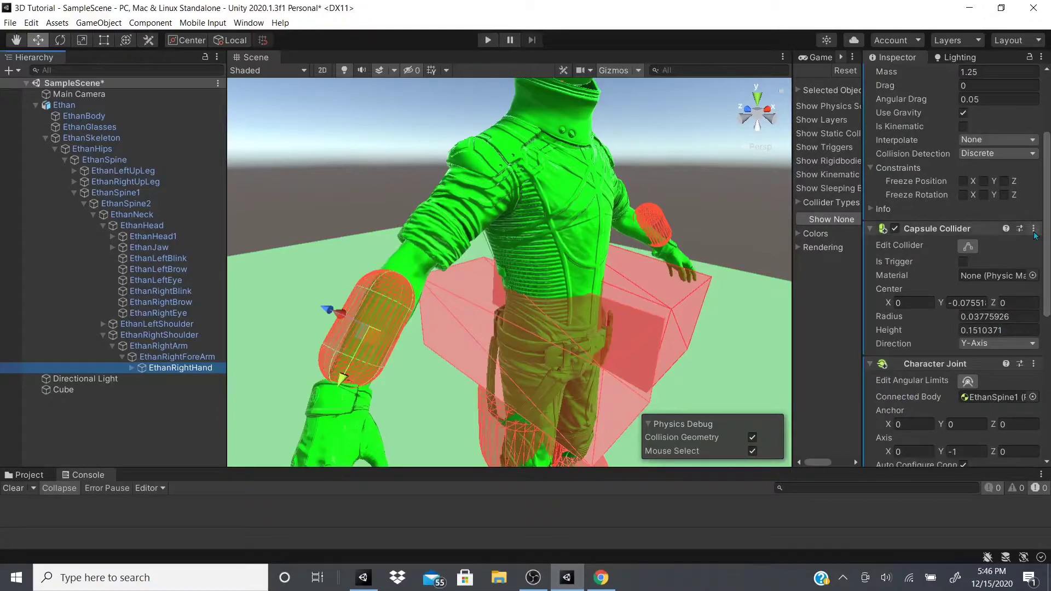
{"action": "left_click", "coordinate": [192, 360]}
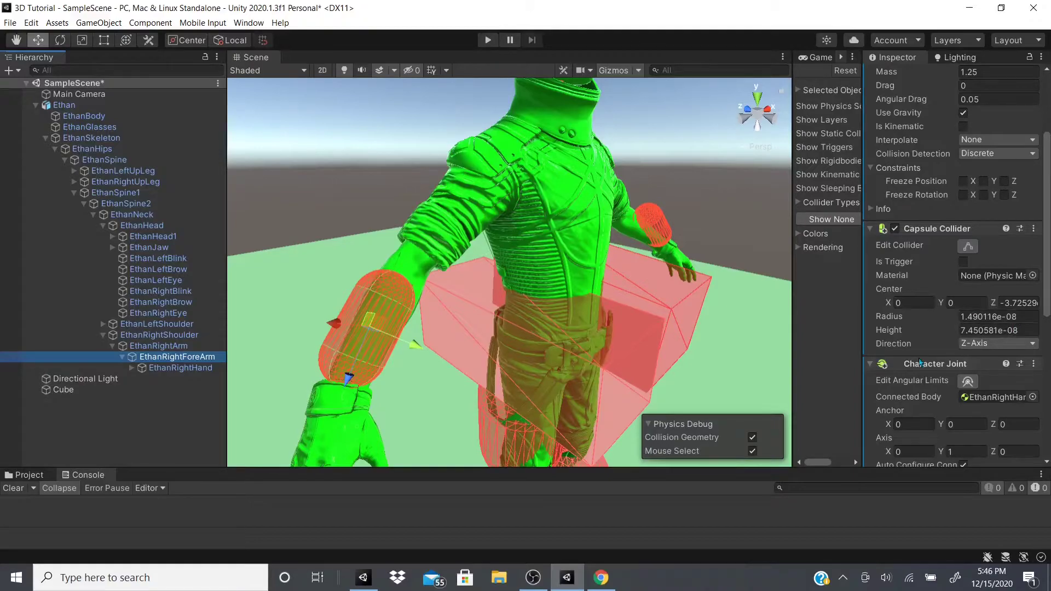
Set the EthanRightForeArm capsule collider's radius to 0.03 and its height to 0.12.
{"action": "left_click_drag", "start_coordinate": [888, 318], "coordinate": [892, 319]}
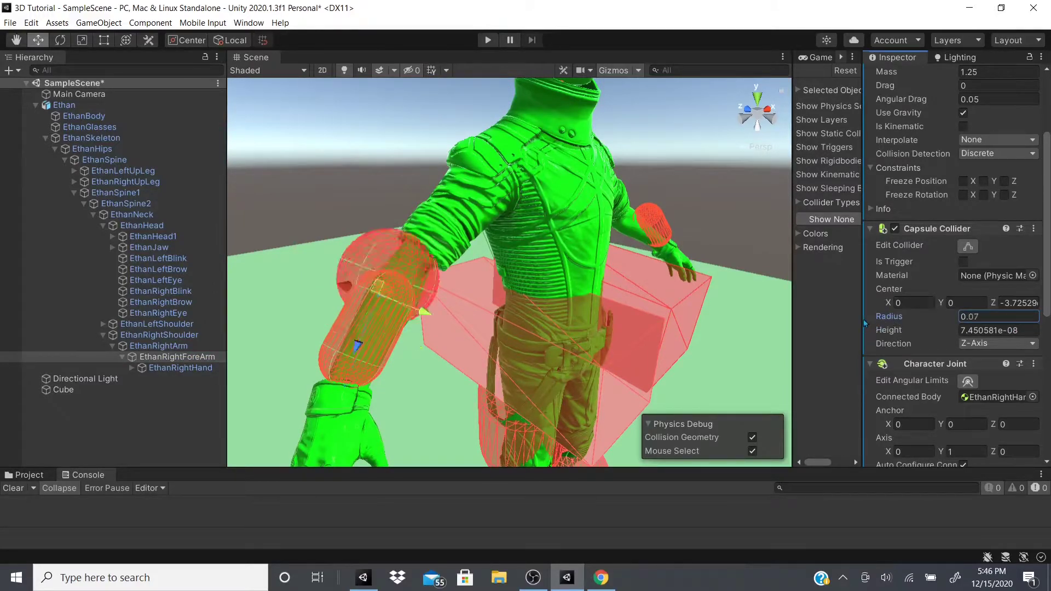
{"action": "type", "text": ".87"}
{"action": "key", "text": "BackSpace"}
{"action": "key", "text": "BackSpace"}
{"action": "key", "text": "BackSpace"}
{"action": "key", "text": "BackSpace"}
{"action": "type", "text": "0"}
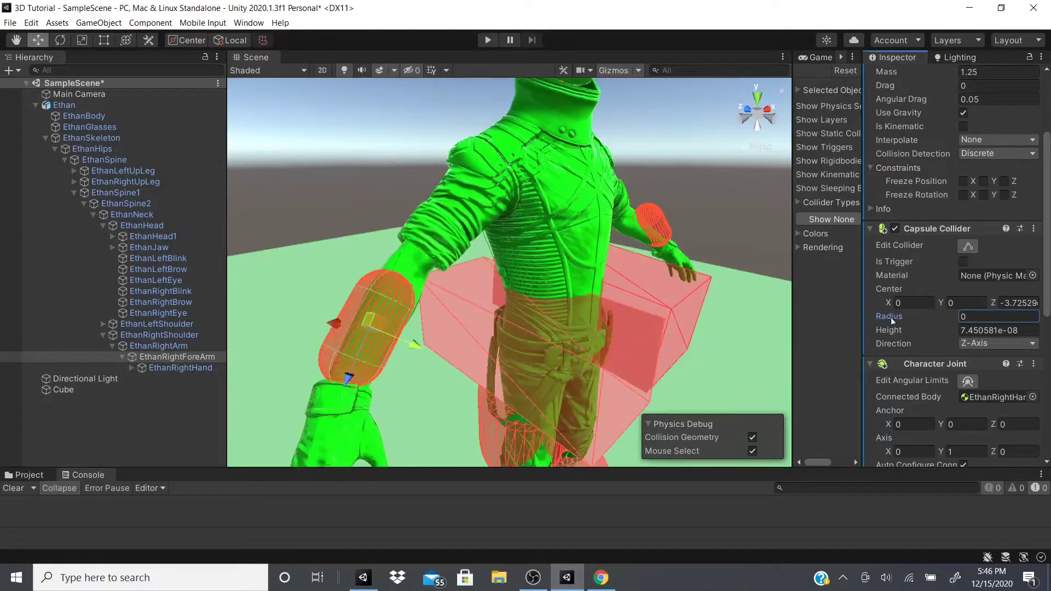
{"action": "type", "text": ".03"}
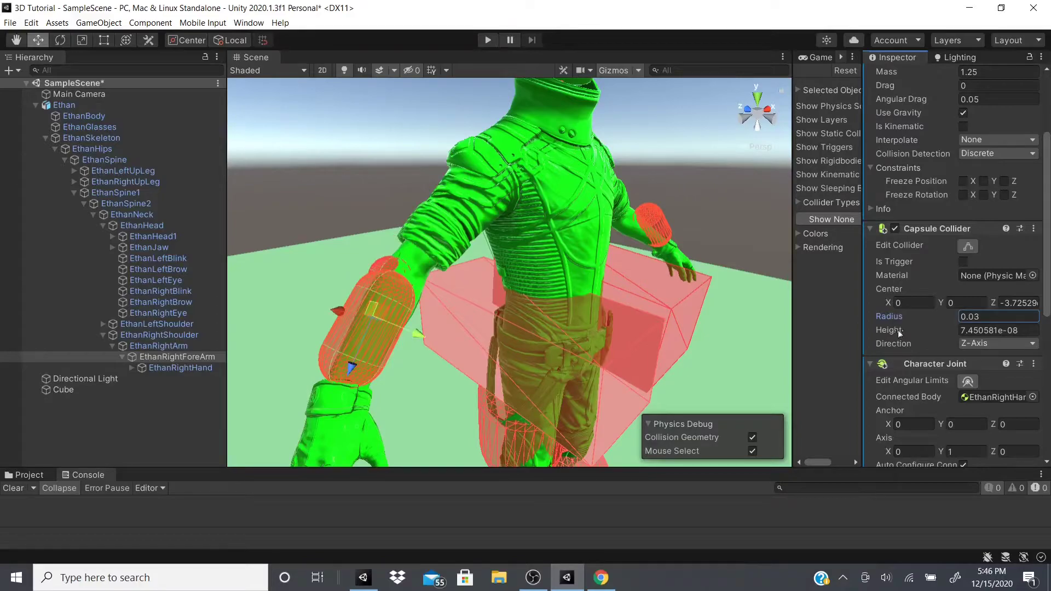
{"action": "key", "text": "Tab"}
{"action": "type", "text": "0.15"}
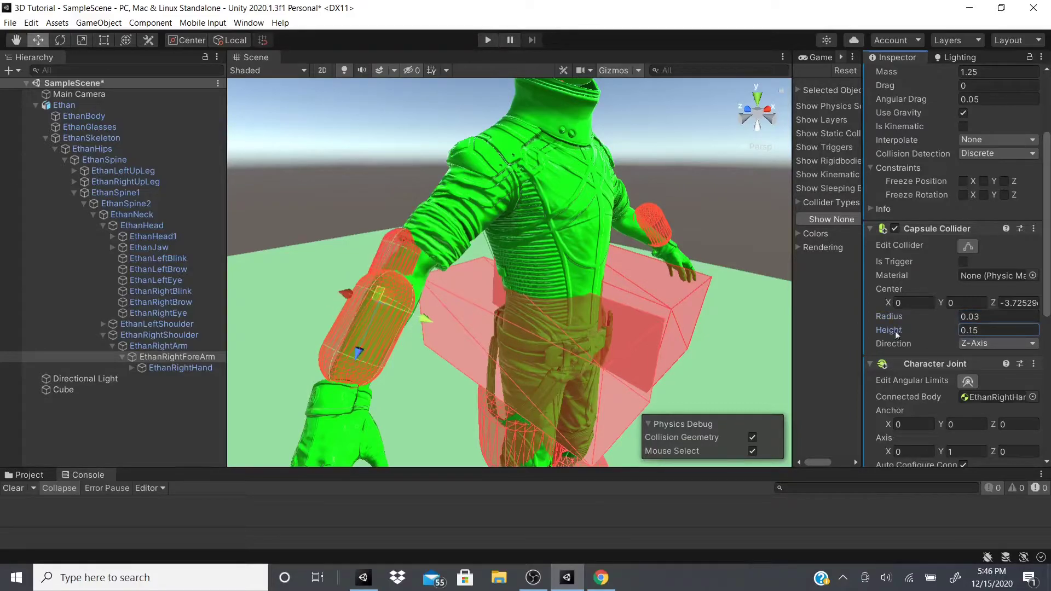
{"action": "left_click_drag", "start_coordinate": [895, 331], "coordinate": [895, 331]}
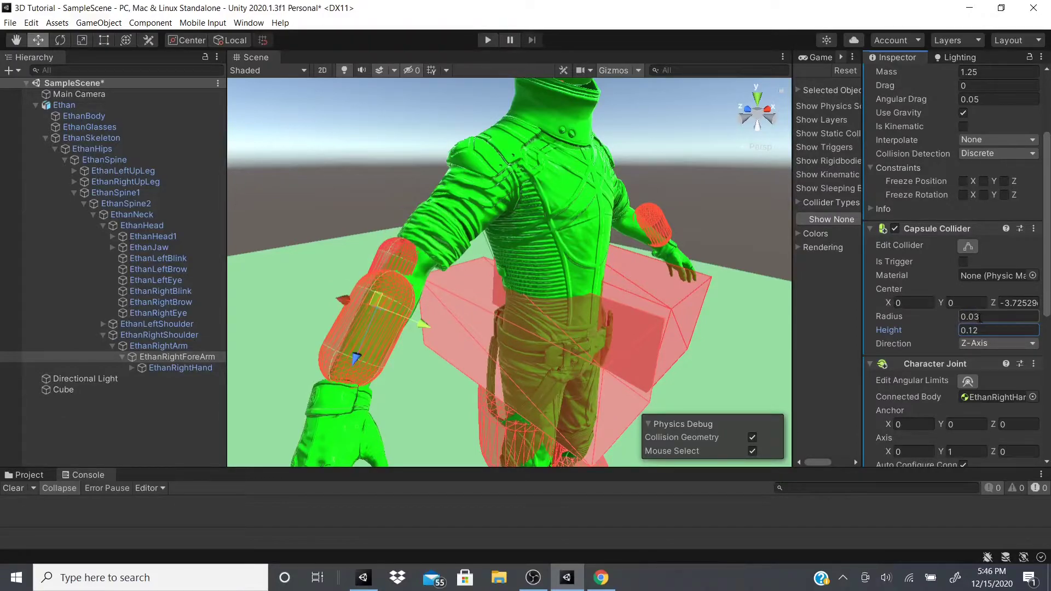
Move the EthanRightForeArm capsule's center to X -0.07 and Z -0.11, with radius 0.04 and height 0.15.
{"action": "left_click_drag", "start_coordinate": [996, 302], "coordinate": [996, 303]}
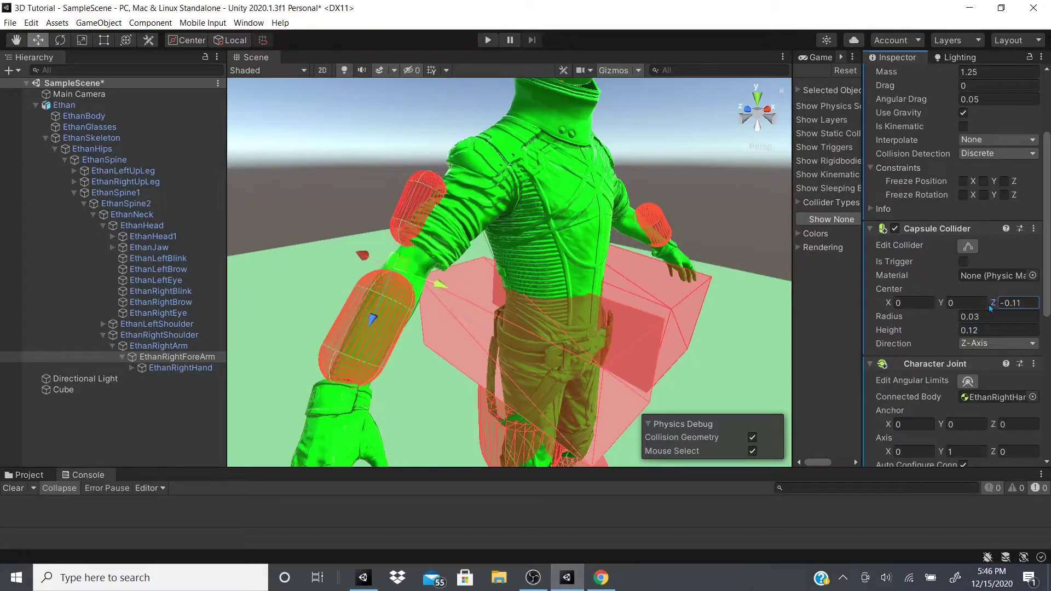
{"action": "left_click_drag", "start_coordinate": [890, 317], "coordinate": [891, 316]}
{"action": "left_click_drag", "start_coordinate": [892, 330], "coordinate": [895, 330]}
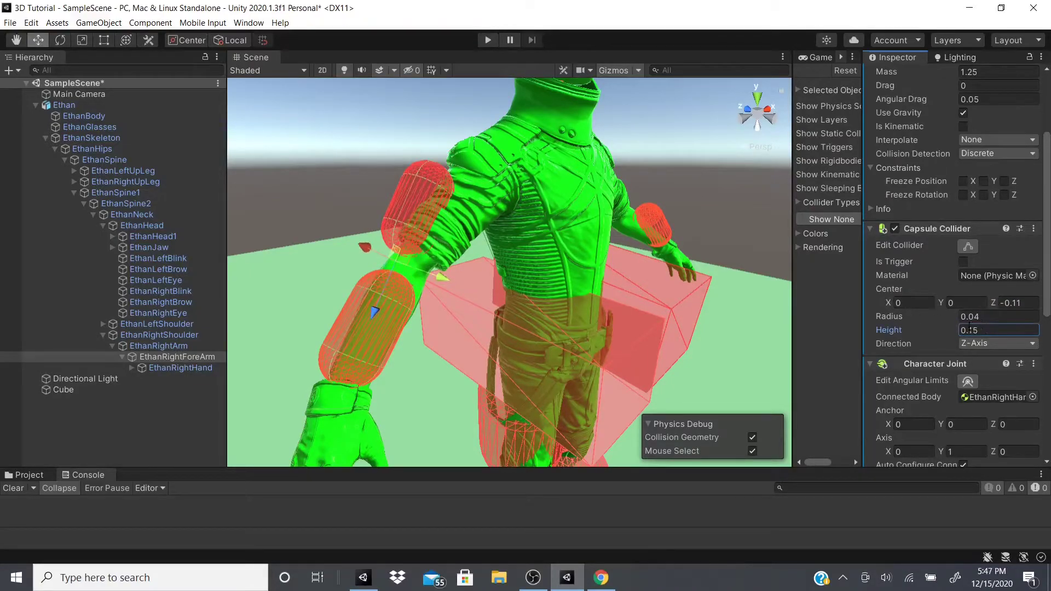
{"action": "left_click_drag", "start_coordinate": [890, 304], "coordinate": [885, 309]}
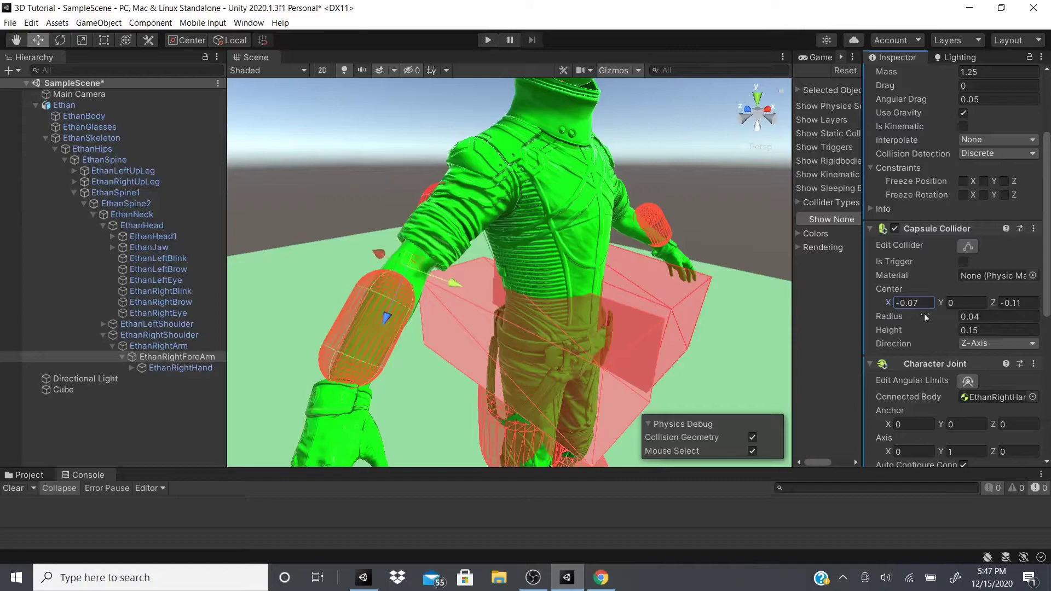
Resize the EthanRightForeArm capsule to radius 0.07 and height 0.23, and set its center Y to 0.03.
{"action": "left_click", "coordinate": [899, 317]}
{"action": "left_click_drag", "start_coordinate": [903, 316], "coordinate": [904, 316]}
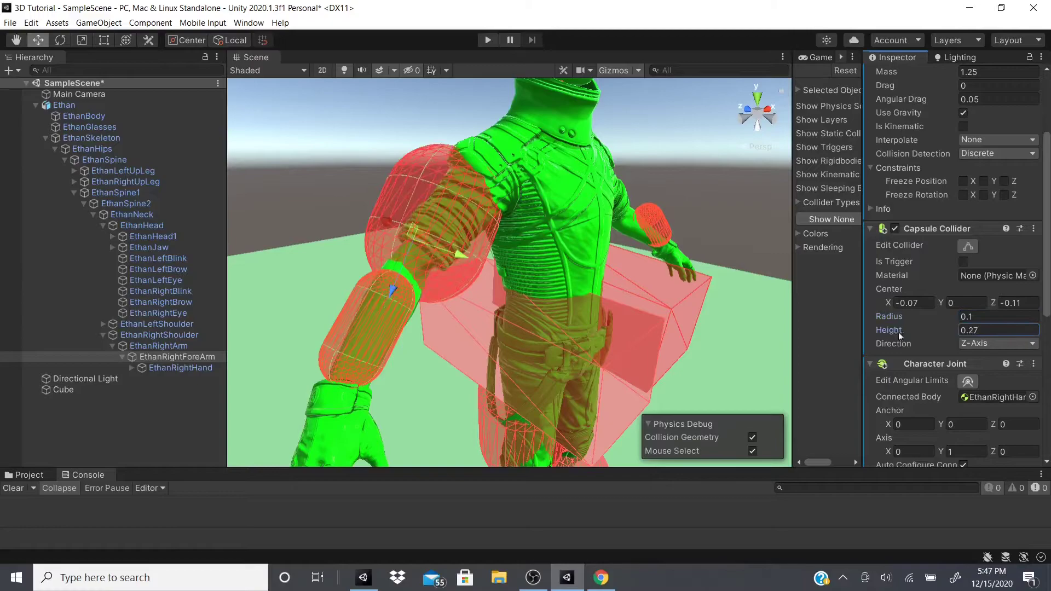
{"action": "left_click_drag", "start_coordinate": [896, 318], "coordinate": [889, 319]}
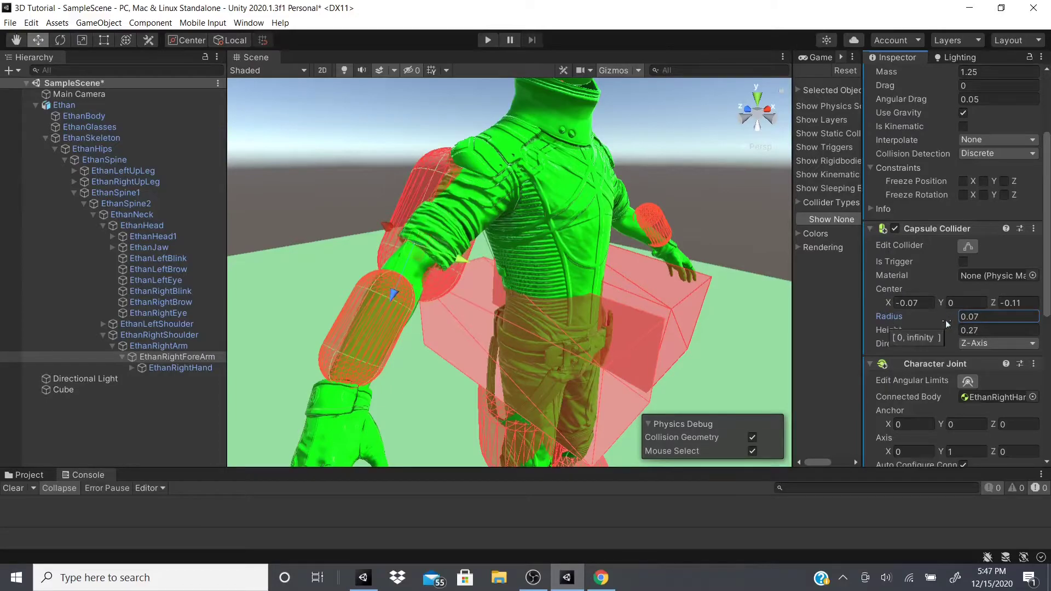
{"action": "key", "text": "alt"}
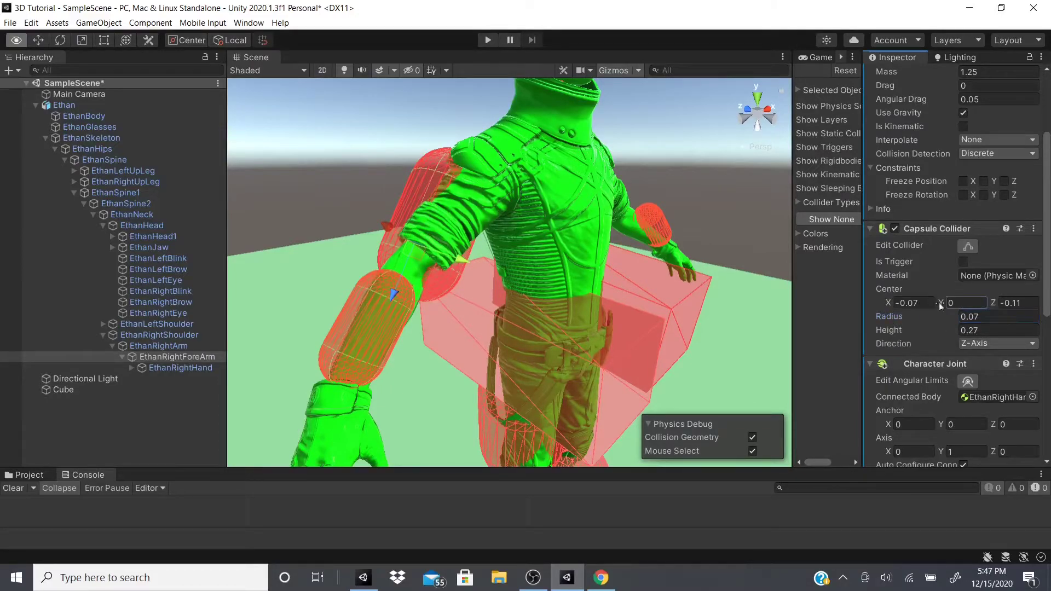
{"action": "left_click_drag", "start_coordinate": [941, 302], "coordinate": [945, 302]}
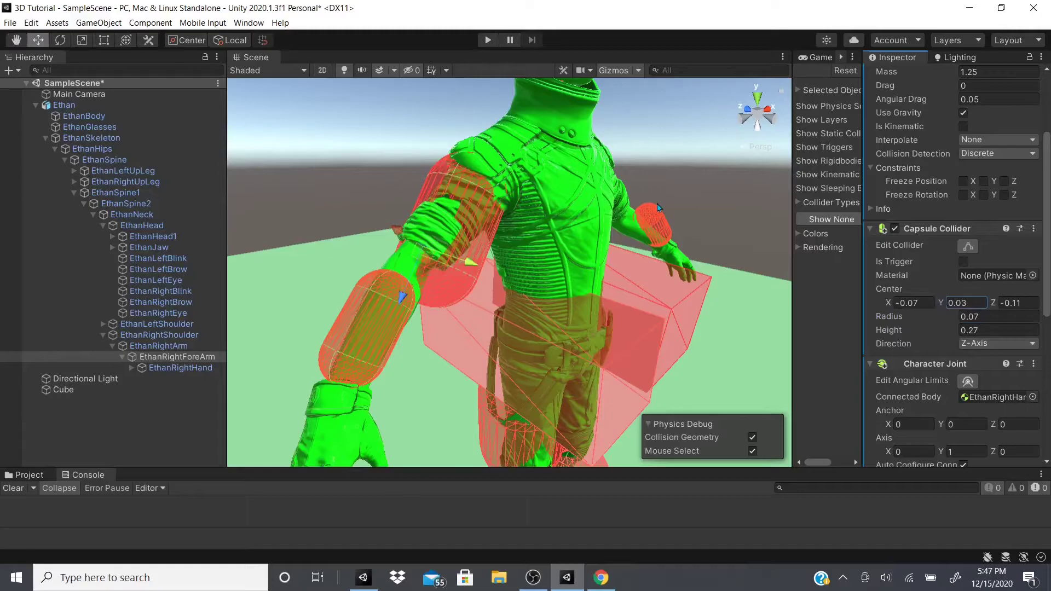
{"action": "key", "text": "f"}
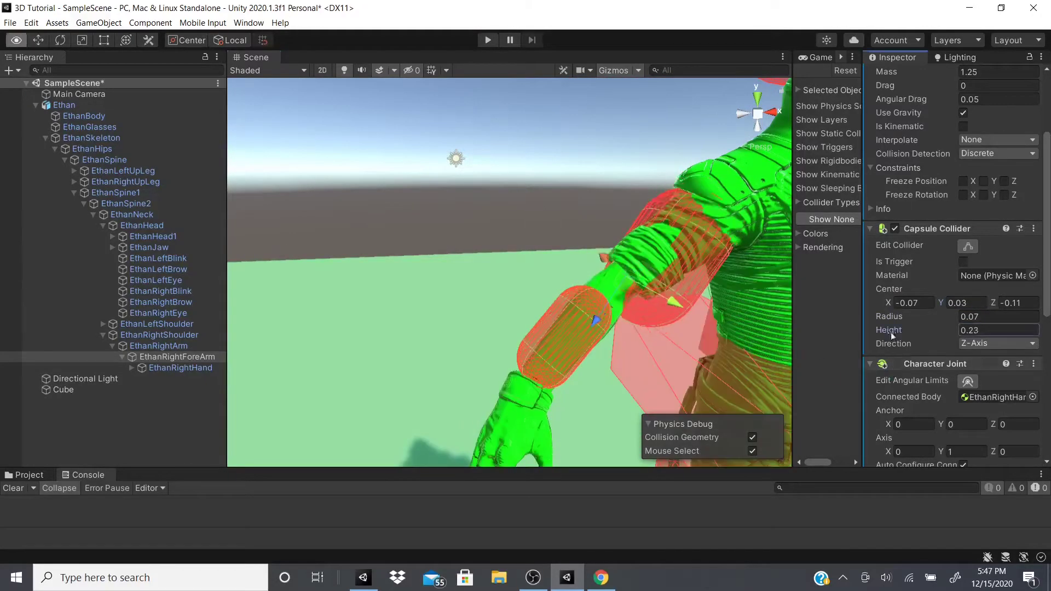
{"action": "left_click_drag", "start_coordinate": [891, 332], "coordinate": [887, 332]}
Expand the EthanLeftShoulder bone chain and select EthanLeftForeArm.
{"action": "middle_click_drag", "start_coordinate": [685, 299], "coordinate": [515, 263]}
{"action": "left_click_drag", "start_coordinate": [515, 263], "coordinate": [600, 271], "text": "alt"}
{"action": "key", "text": "w"}
{"action": "scroll", "coordinate": [600, 272], "scroll_direction": "down", "scroll_amount": 3}
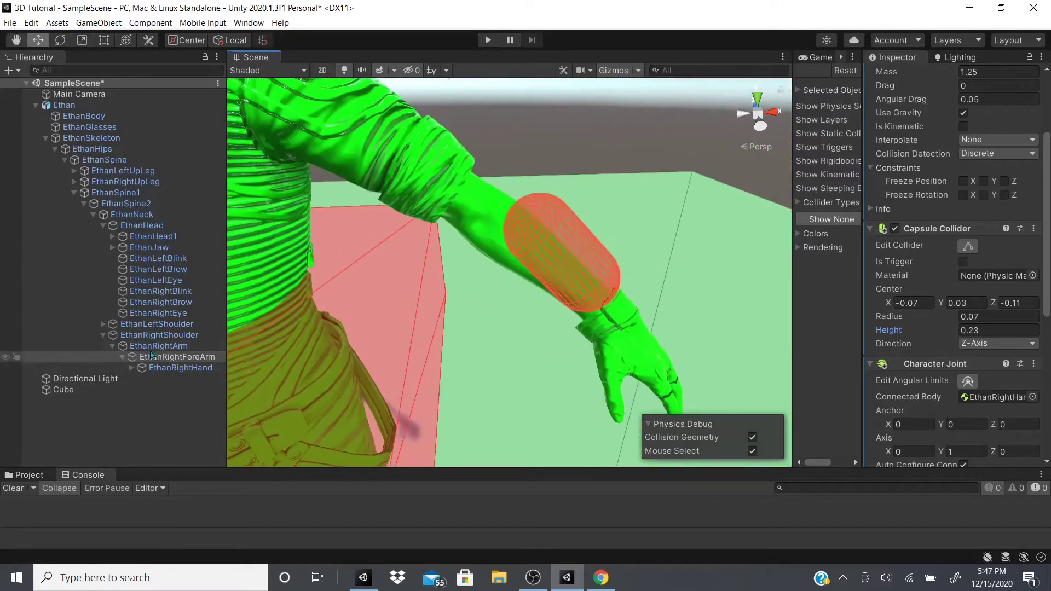
{"action": "left_click", "coordinate": [103, 324]}
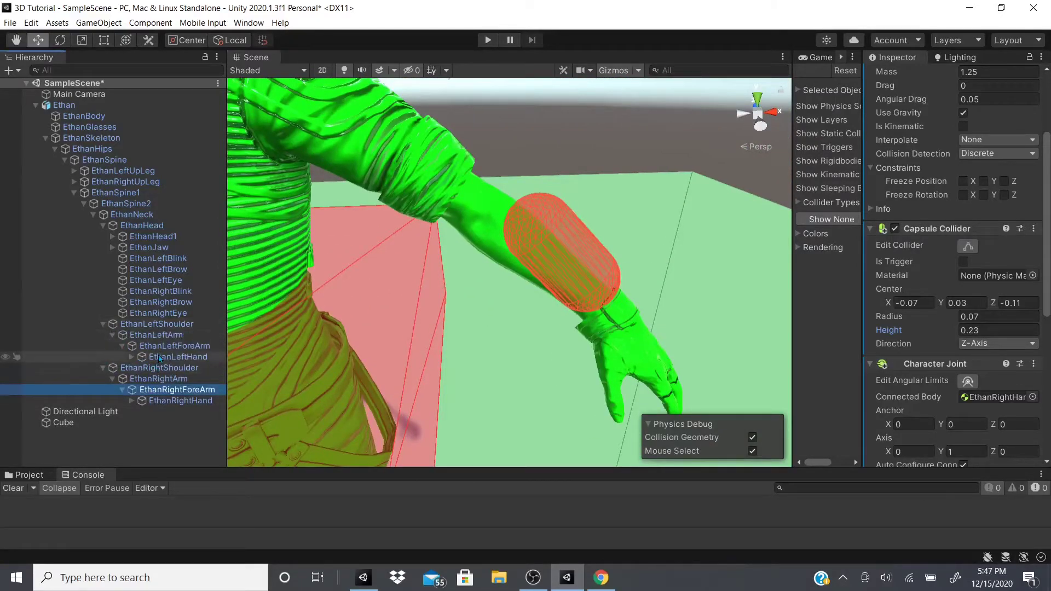
{"action": "left_click", "coordinate": [165, 356]}
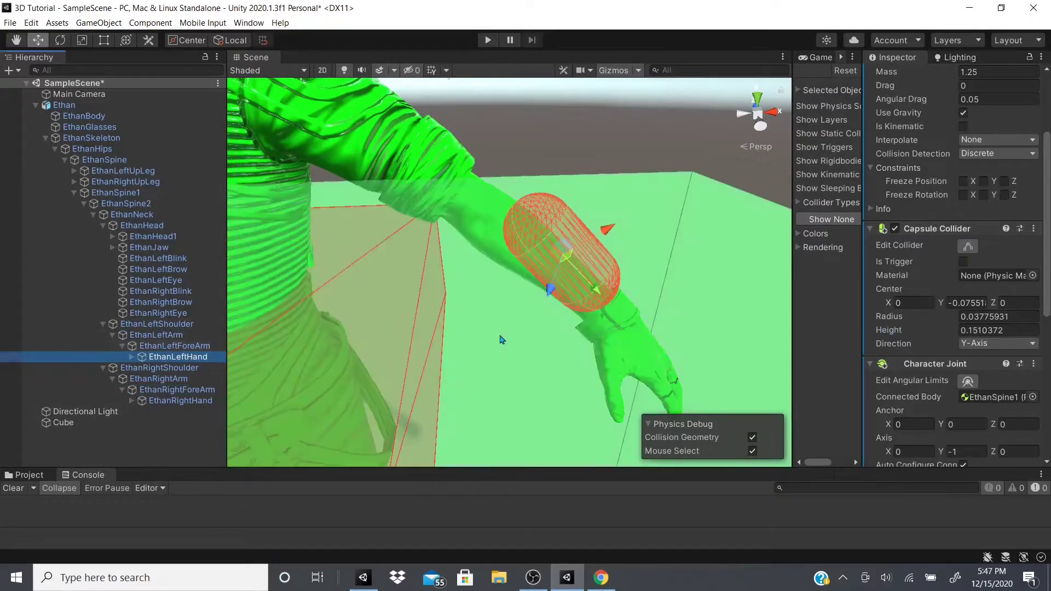
{"action": "left_click", "coordinate": [165, 346]}
Set the EthanLeftForeArm capsule collider's radius to 0.2 and its height to 0.24.
{"action": "left_click", "coordinate": [1000, 317]}
{"action": "key", "text": "BackSpace"}
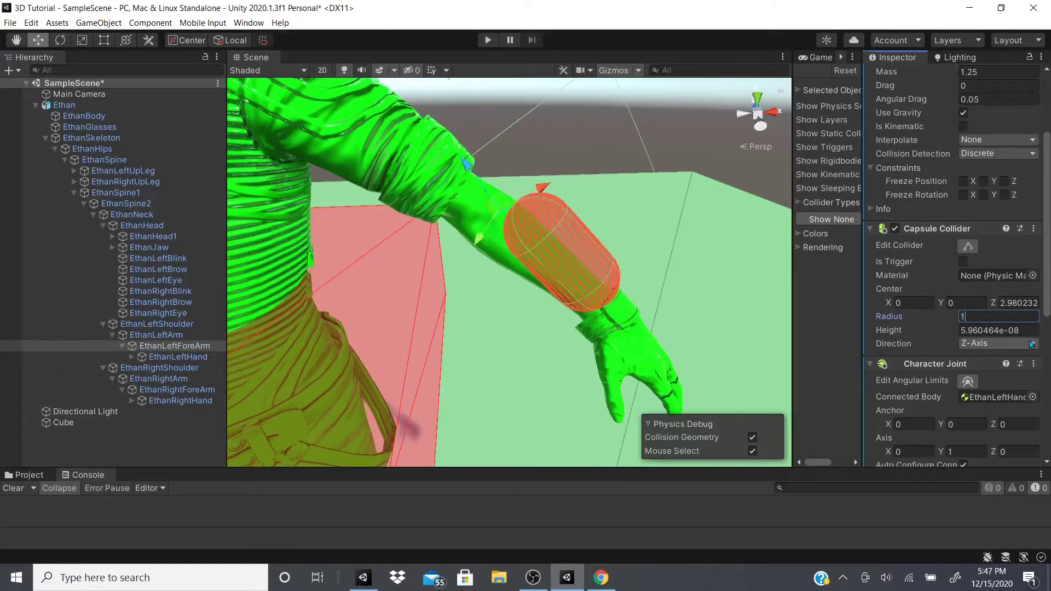
{"action": "type", "text": "0.2"}
{"action": "key", "text": "Tab"}
{"action": "type", "text": "0.24"}
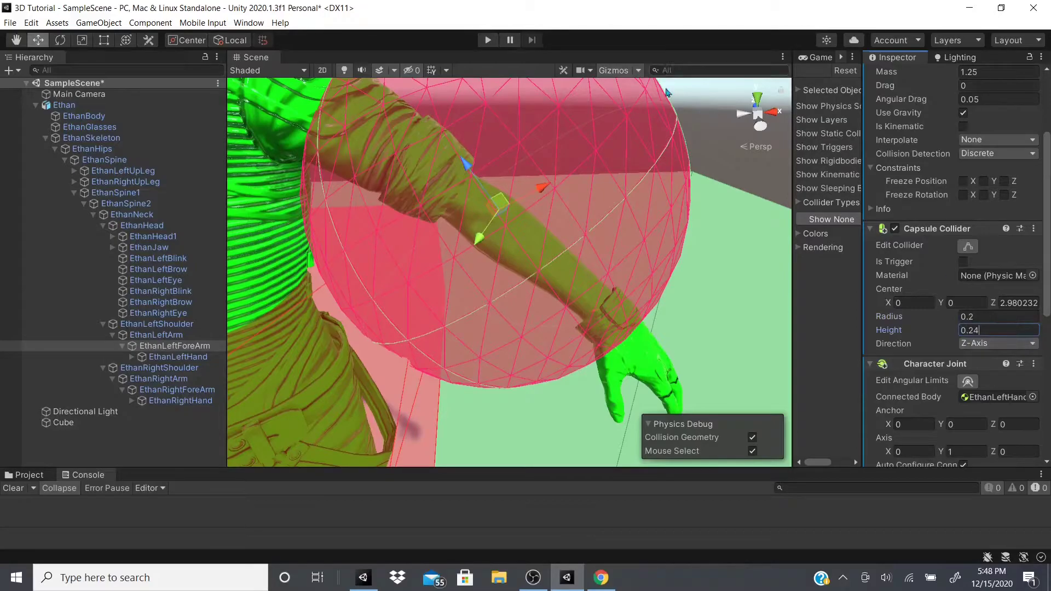
{"action": "middle_click_drag", "start_coordinate": [383, 246], "coordinate": [603, 209]}
{"action": "scroll", "coordinate": [603, 209], "scroll_direction": "down", "scroll_amount": 5}
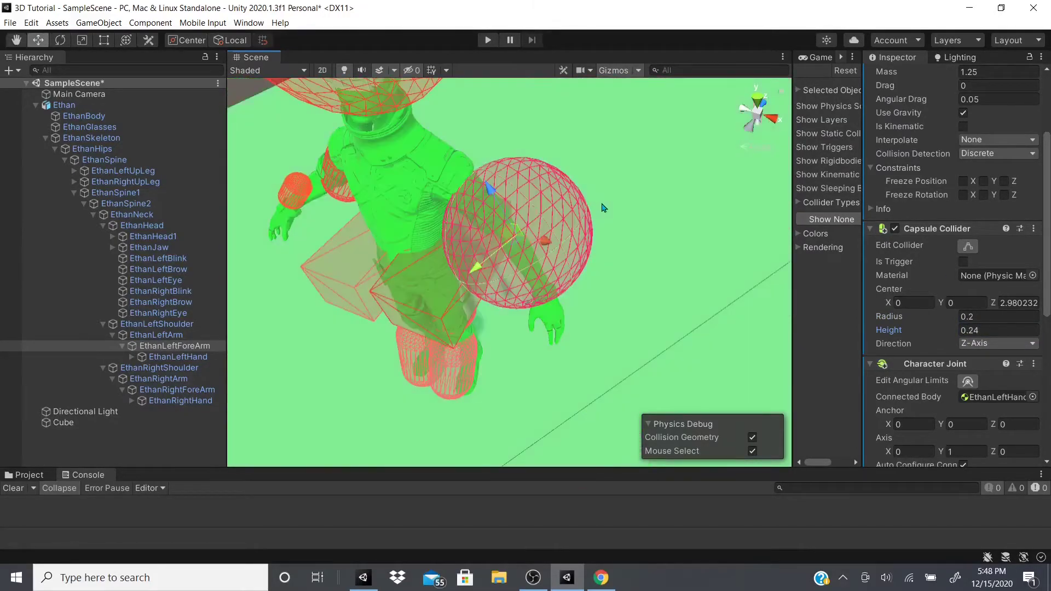
Adjust the EthanLeftForeArm capsule to radius 0.06 and height 0.22, with its center at X -0.04, Y 0.01, Z 0.13.
{"action": "scroll", "coordinate": [580, 223], "scroll_direction": "up", "scroll_amount": 5}
{"action": "right_click_drag", "start_coordinate": [581, 223], "coordinate": [934, 334]}
{"action": "left_click_drag", "start_coordinate": [899, 334], "coordinate": [903, 302]}
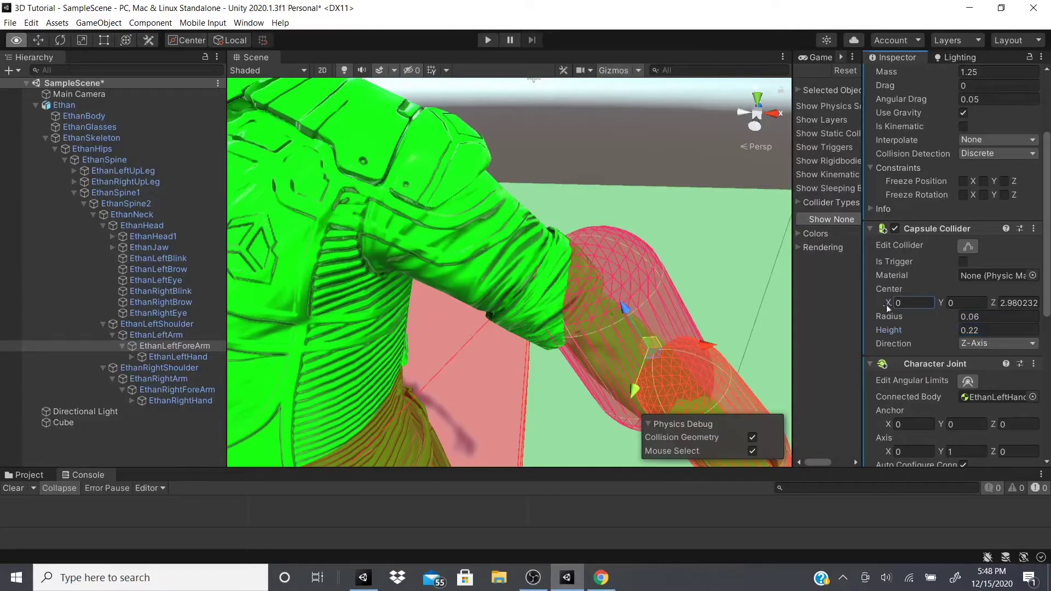
{"action": "mouse_move", "coordinate": [992, 302]}
{"action": "left_mouse_down"}
{"action": "mouse_move", "coordinate": [979, 305]}
{"action": "mouse_move", "coordinate": [1000, 305]}
{"action": "left_mouse_up"}
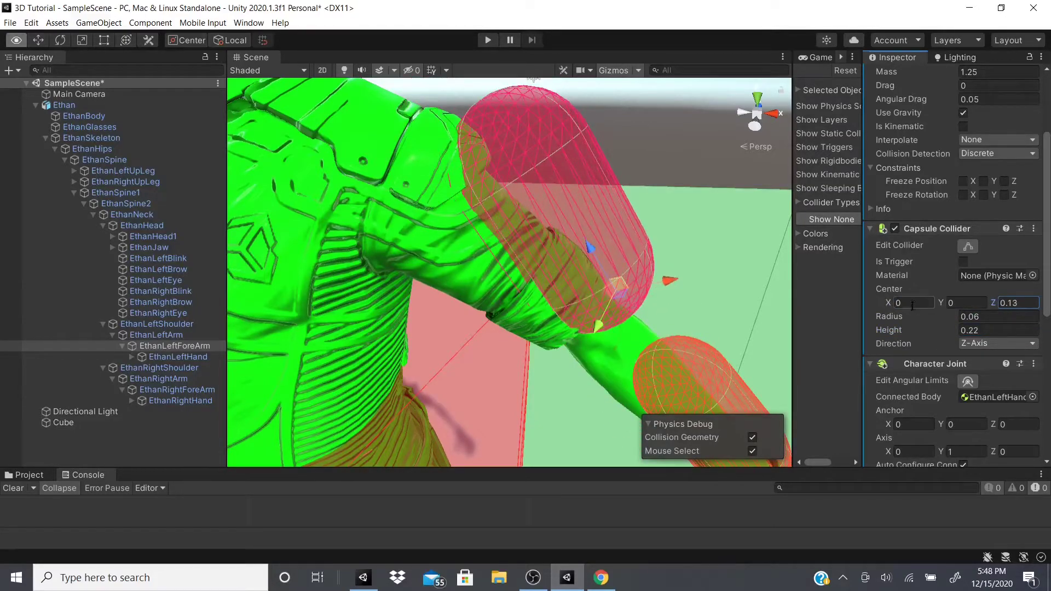
{"action": "mouse_move", "coordinate": [892, 304]}
{"action": "left_mouse_down"}
{"action": "mouse_move", "coordinate": [938, 300]}
{"action": "mouse_move", "coordinate": [886, 302]}
{"action": "left_mouse_up"}
{"action": "scroll", "coordinate": [475, 105], "scroll_direction": "down", "scroll_amount": 6}
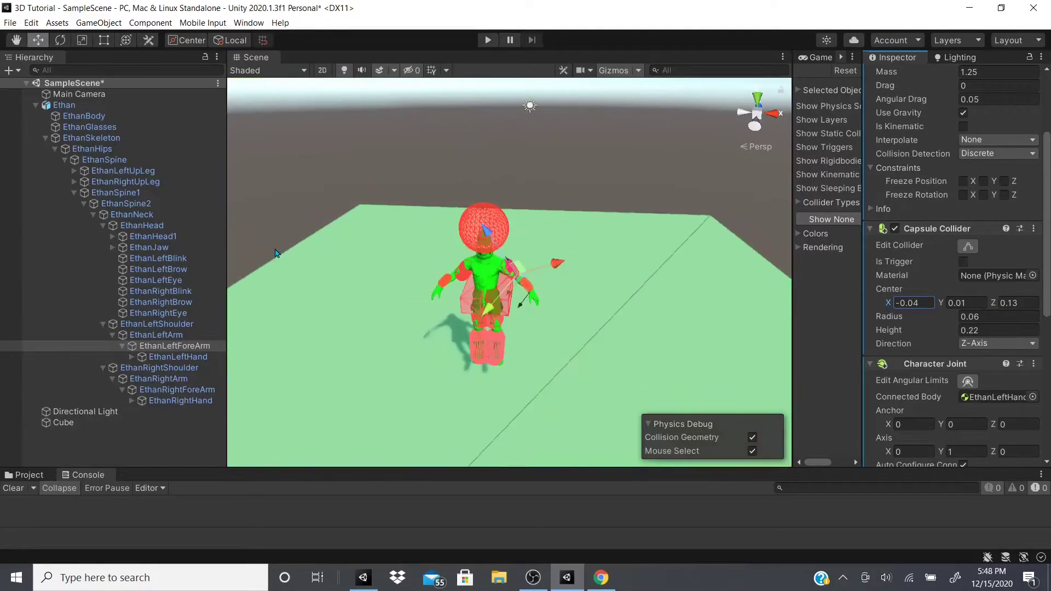
Inspect the corrected colliders on Ethan, close the Physics Debug view and widen the Game view.
{"action": "scroll", "coordinate": [475, 105], "scroll_direction": "up", "scroll_amount": 2}
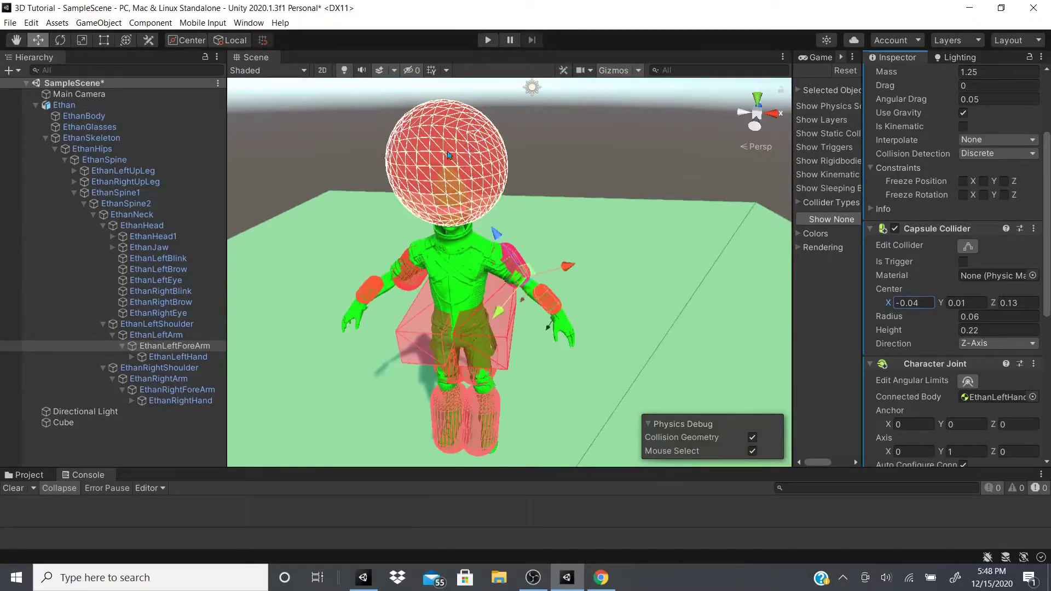
{"action": "scroll", "coordinate": [470, 165], "scroll_direction": "down", "scroll_amount": 2}
{"action": "right_click_drag", "start_coordinate": [471, 164], "coordinate": [394, 170]}
{"action": "left_click_drag", "start_coordinate": [794, 62], "coordinate": [553, 83]}
{"action": "right_click", "coordinate": [641, 60]}
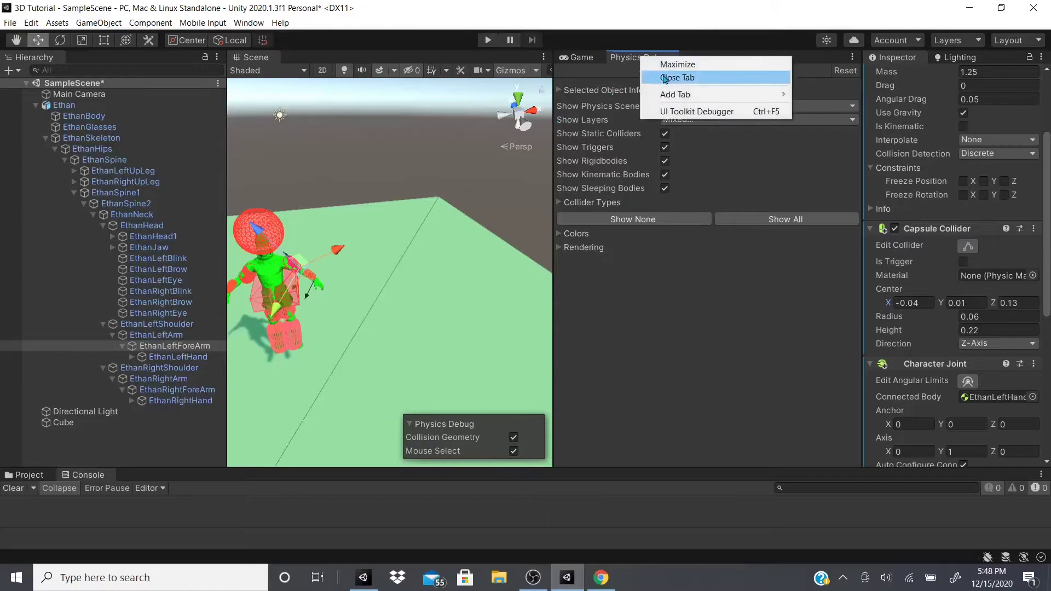
{"action": "left_click", "coordinate": [638, 75]}
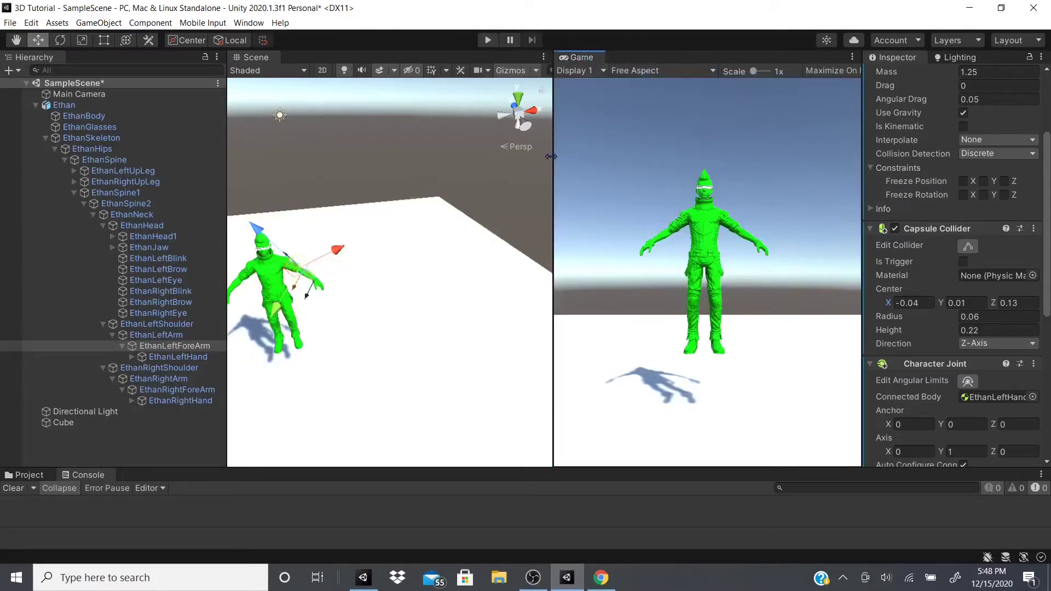
{"action": "left_click_drag", "start_coordinate": [554, 157], "coordinate": [360, 156]}
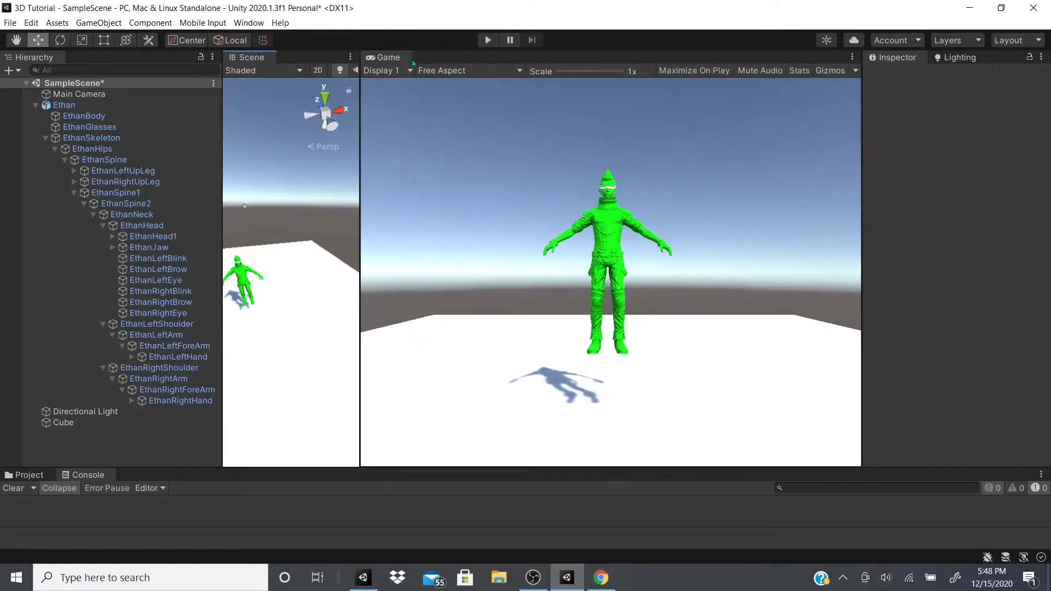
Play-test the ragdoll's fall facing the camera, and again with Ethan's Y rotation at about -249.9.
{"action": "left_click", "coordinate": [485, 42]}
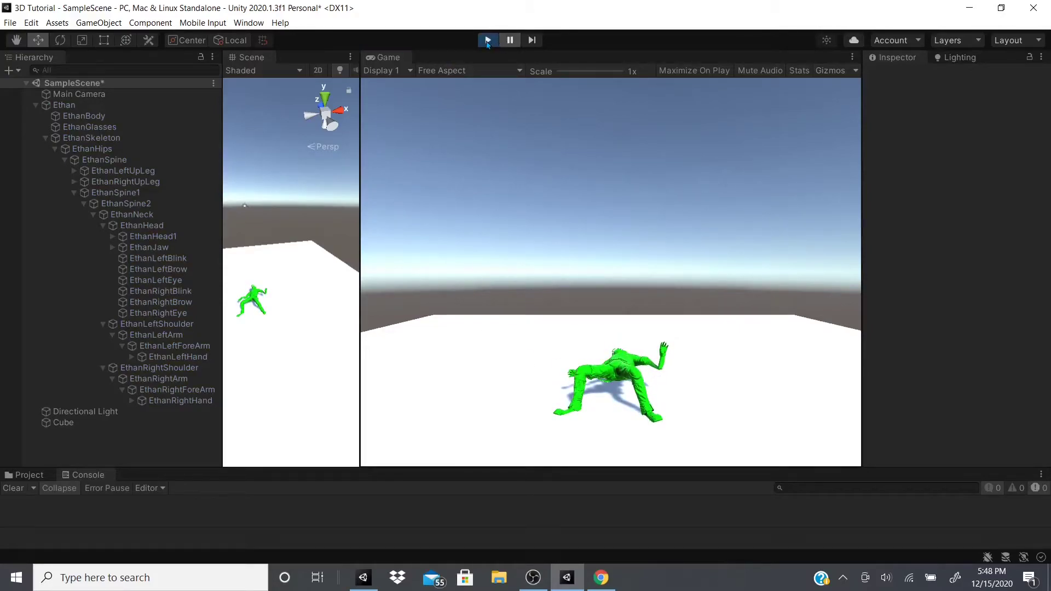
{"action": "left_click", "coordinate": [488, 41]}
{"action": "left_click", "coordinate": [488, 42]}
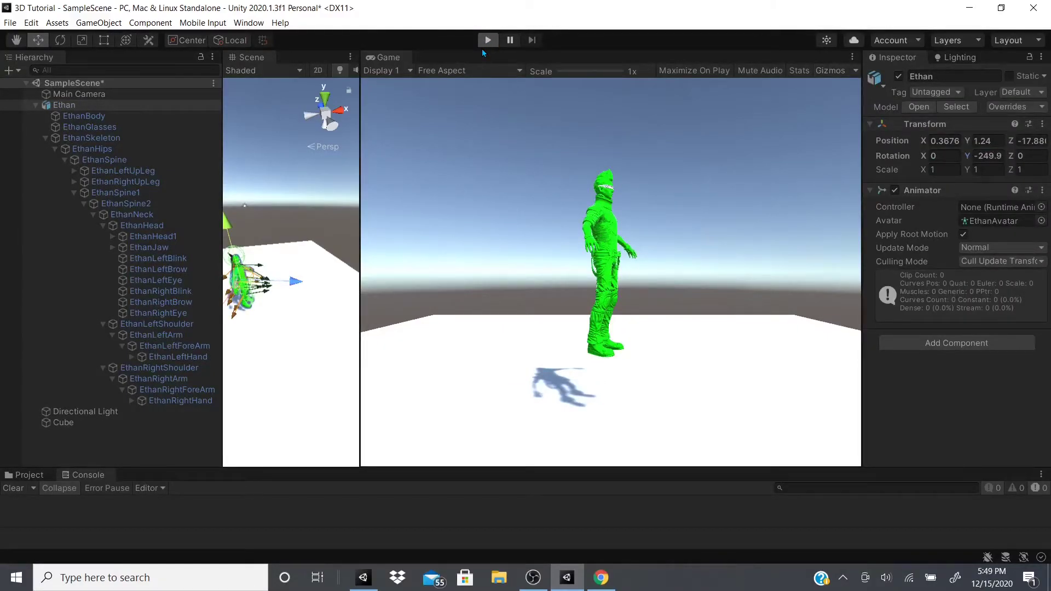
{"action": "left_click", "coordinate": [482, 48]}
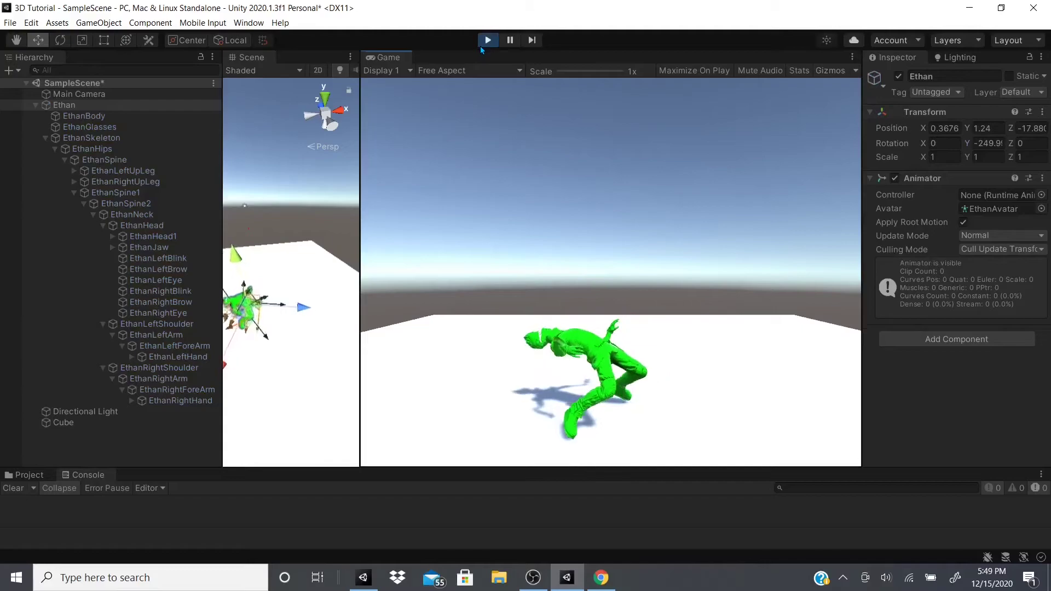
{"action": "left_click", "coordinate": [488, 40]}
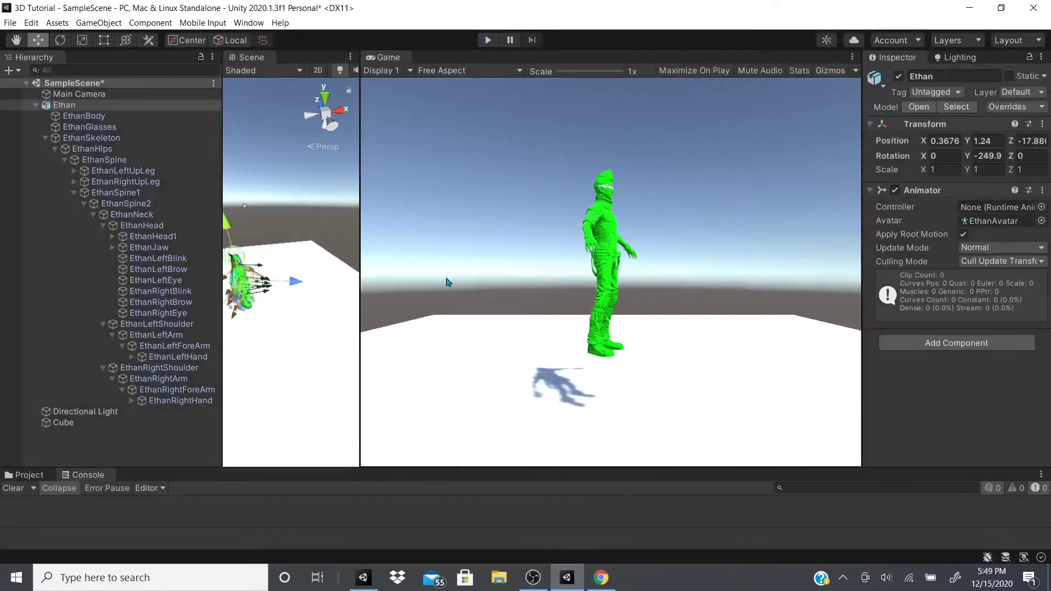
Rotate Ethan to about -289.7 on Y, play-test the fall from this angle and stop the game.
{"action": "left_click_drag", "start_coordinate": [968, 156], "coordinate": [922, 159]}
{"action": "left_click_drag", "start_coordinate": [68, 331], "coordinate": [465, 26]}
{"action": "left_click", "coordinate": [488, 41]}
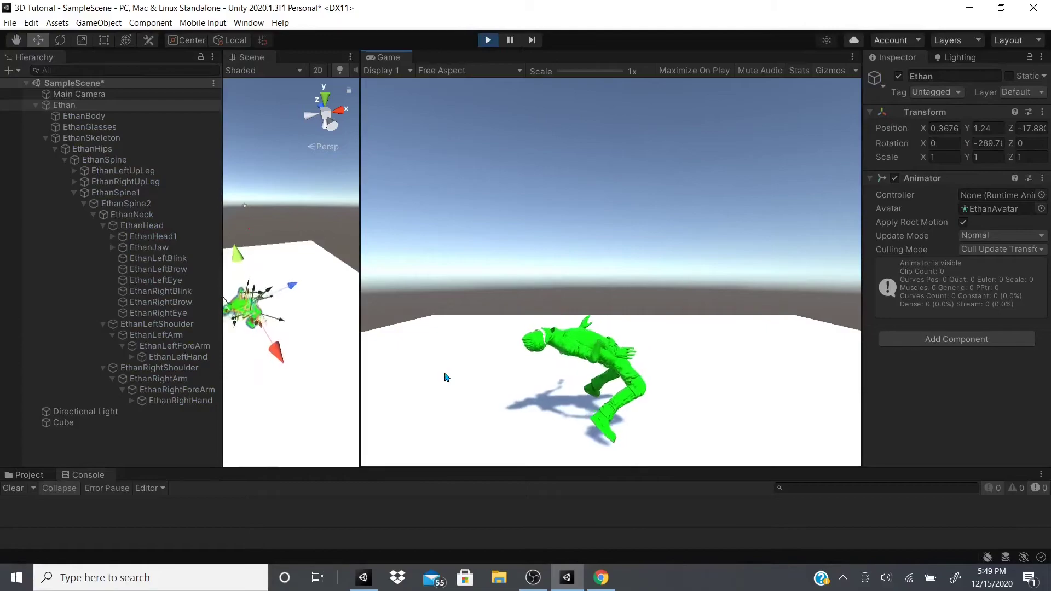
{"action": "left_click", "coordinate": [488, 41]}
Set Ethan's Y rotation to -180 and assign ThirdPersonAnimatorController as the Animator's controller.
{"action": "left_click", "coordinate": [985, 158]}
{"action": "type", "text": "-180"}
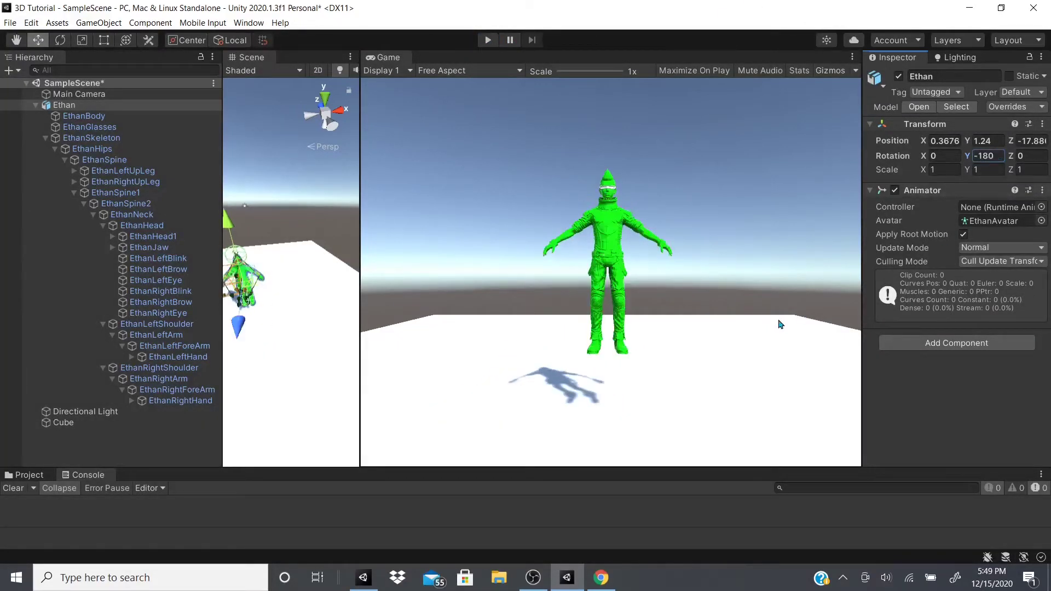
{"action": "left_click", "coordinate": [1042, 207]}
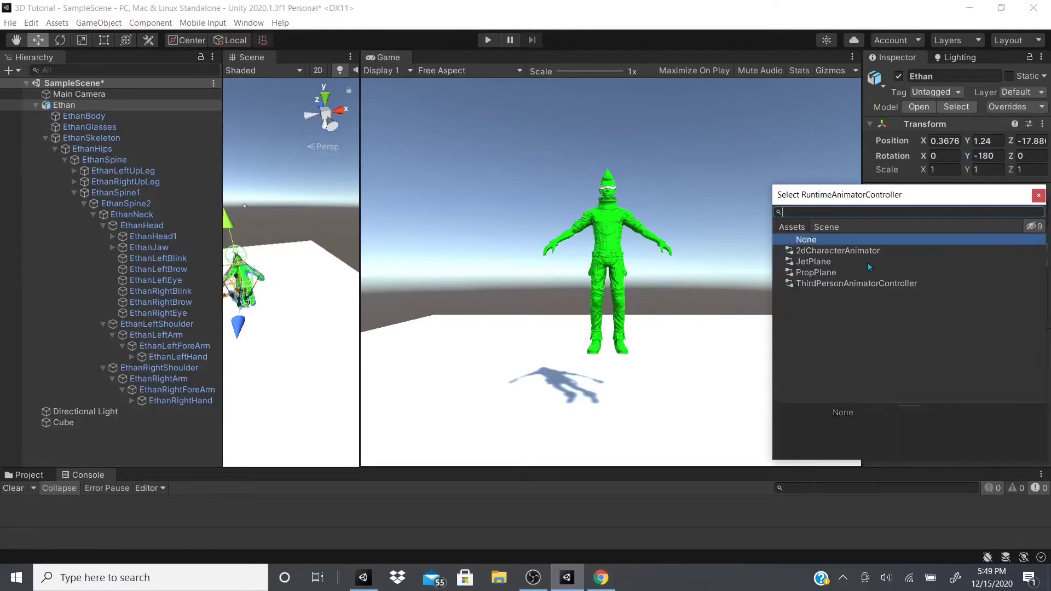
{"action": "left_click", "coordinate": [845, 285]}
{"action": "key", "text": "Return"}
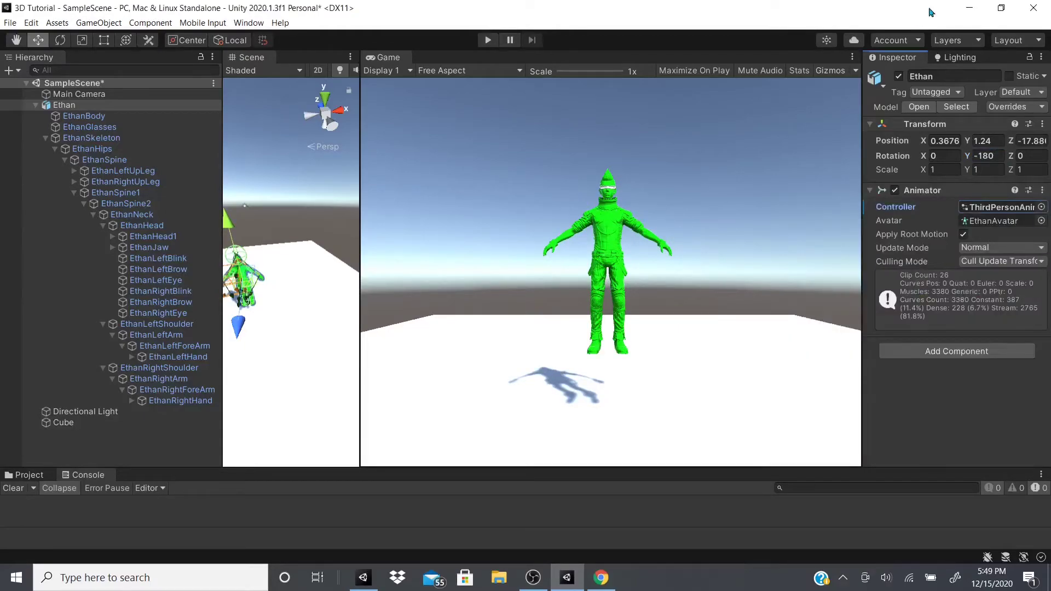
Run the game and repeatedly disable and re-enable Ethan's Animator to test switching between animation and ragdoll, and stop the game.
{"action": "left_click", "coordinate": [481, 44]}
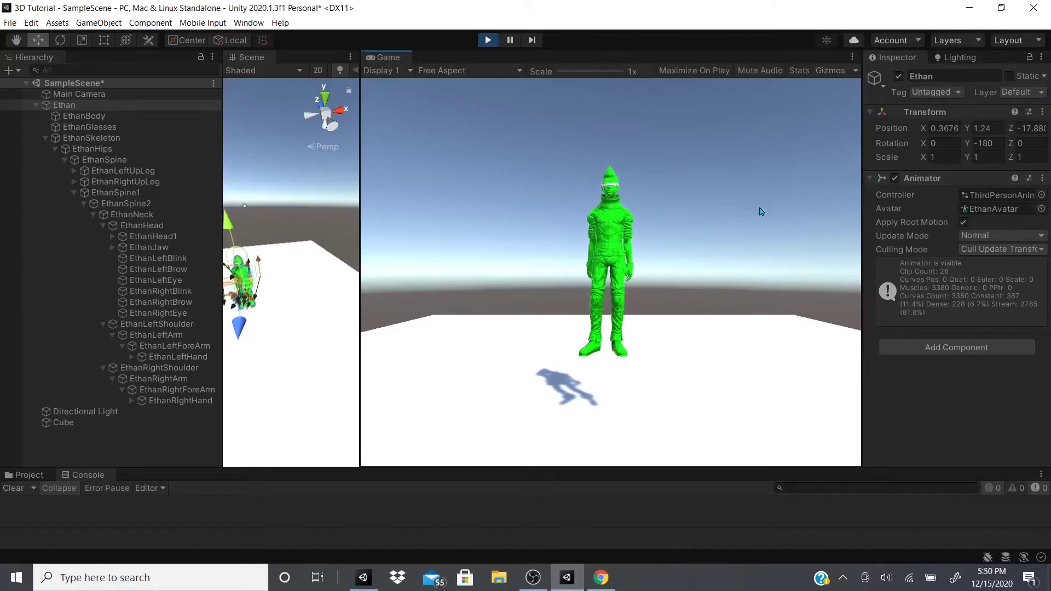
{"action": "left_click", "coordinate": [894, 178]}
{"action": "left_click", "coordinate": [894, 178]}
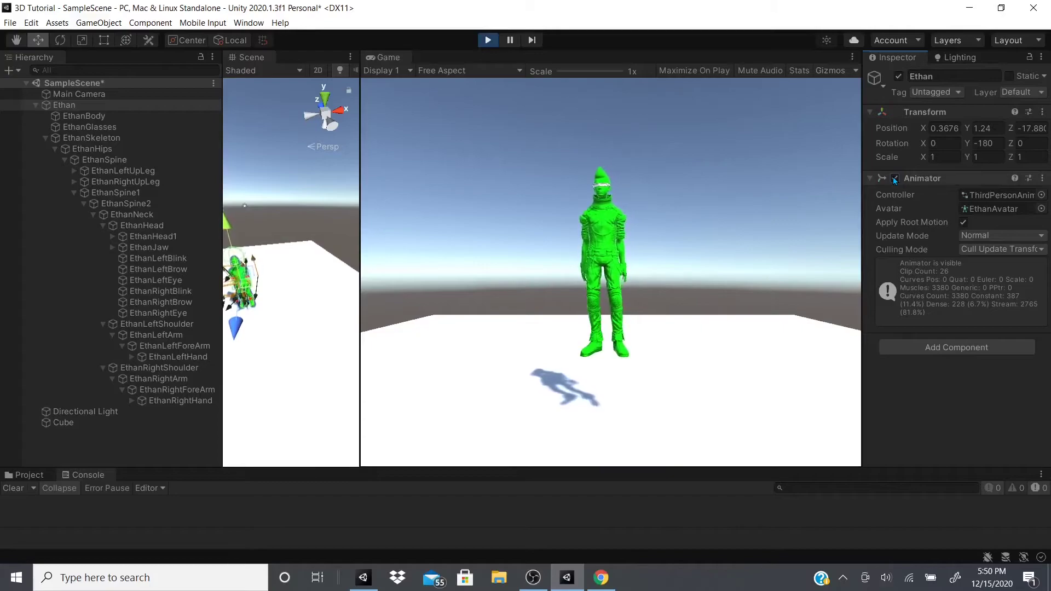
{"action": "left_click", "coordinate": [893, 178]}
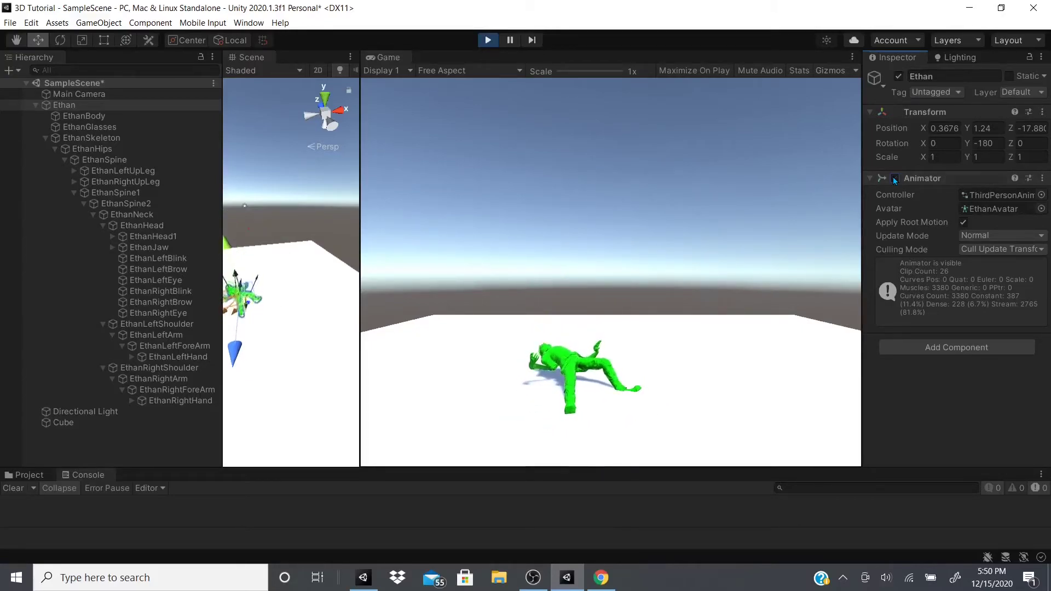
{"action": "left_click", "coordinate": [894, 178]}
{"action": "left_click", "coordinate": [893, 178]}
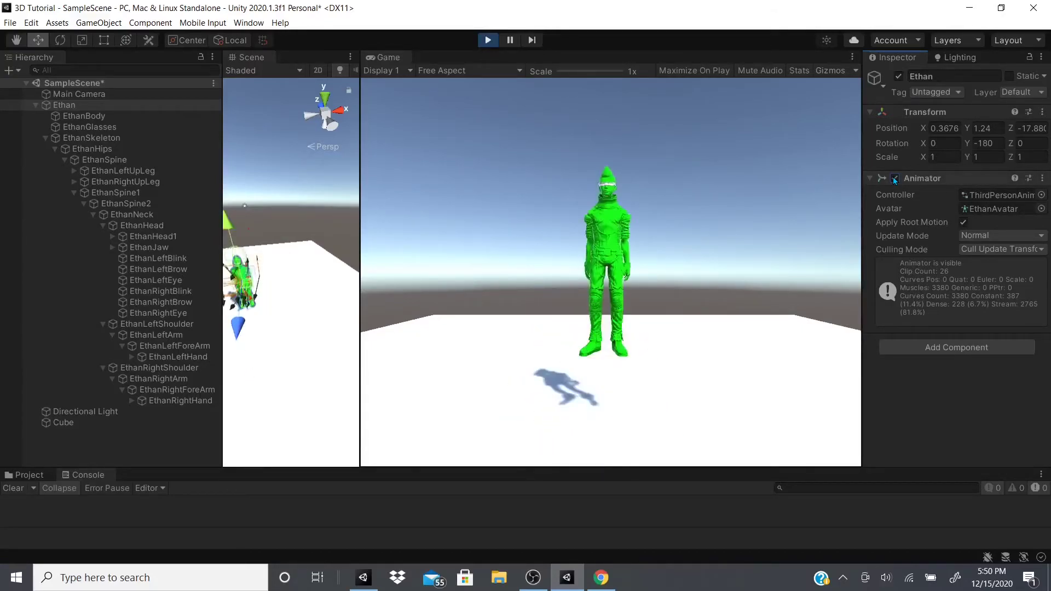
{"action": "left_click", "coordinate": [894, 178]}
{"action": "left_click", "coordinate": [893, 178]}
{"action": "left_click", "coordinate": [894, 178]}
{"action": "left_click", "coordinate": [894, 178]}
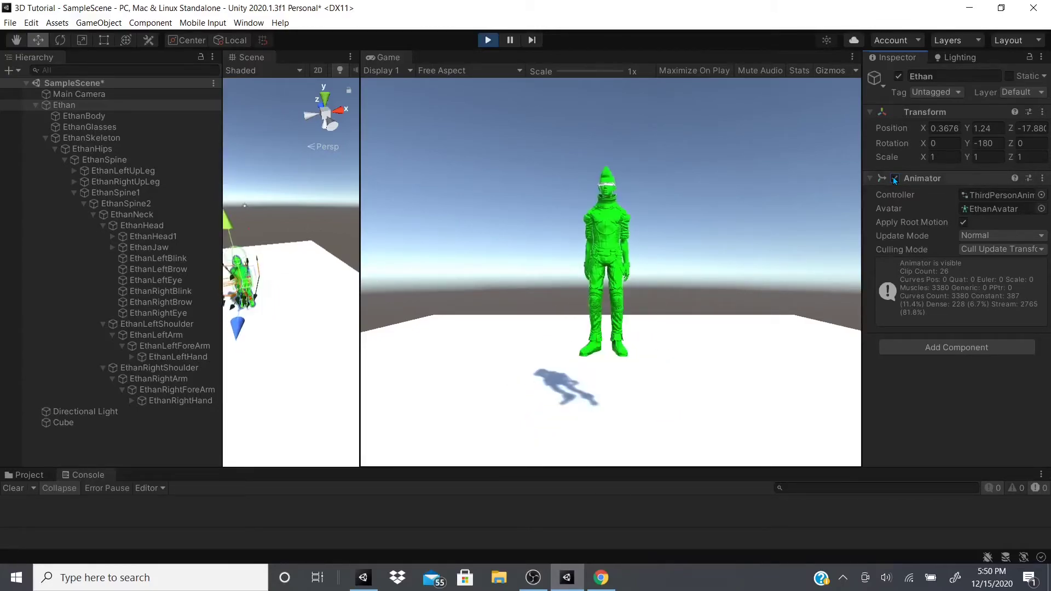
{"action": "left_click", "coordinate": [893, 178]}
{"action": "left_click", "coordinate": [894, 179]}
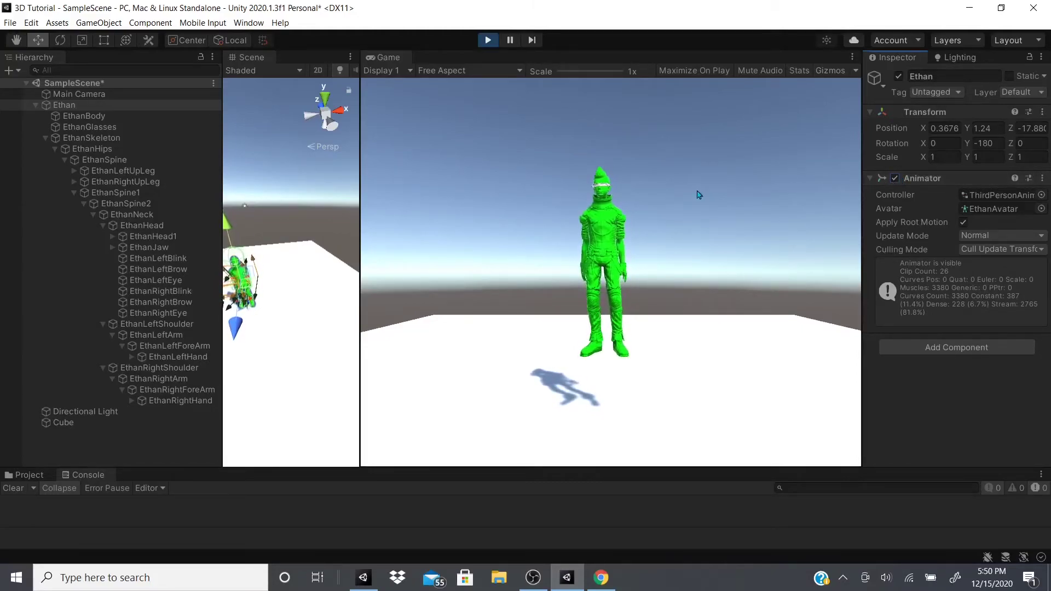
{"action": "left_click", "coordinate": [894, 179]}
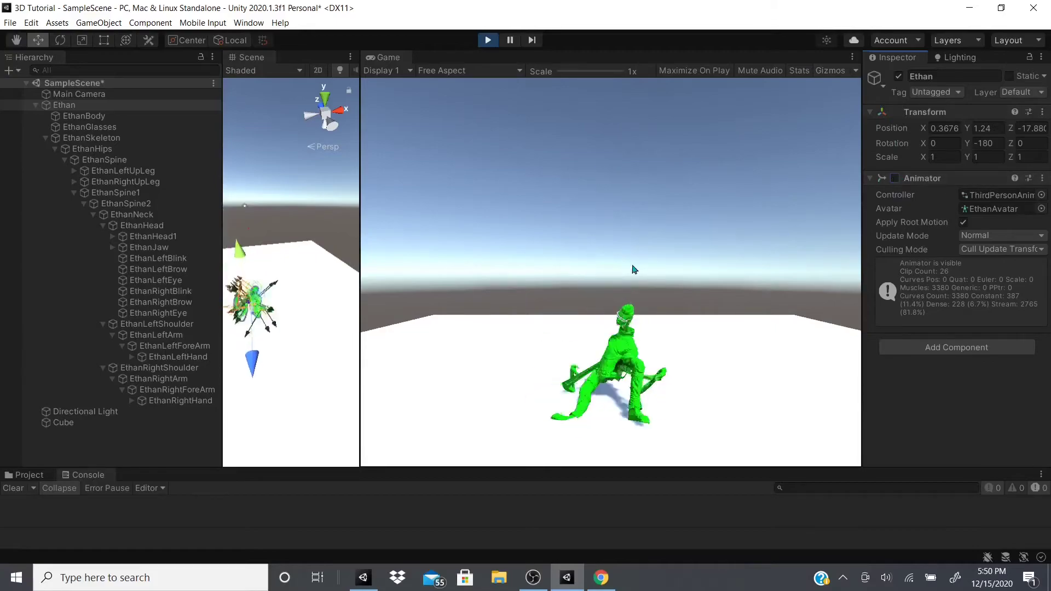
{"action": "left_click", "coordinate": [894, 179]}
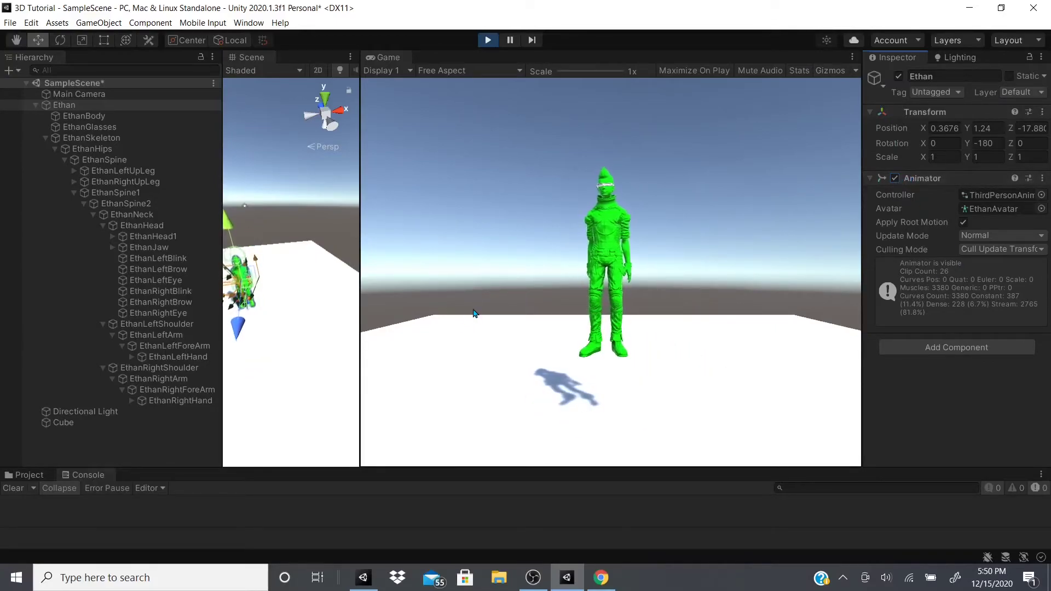
{"action": "left_click", "coordinate": [894, 178]}
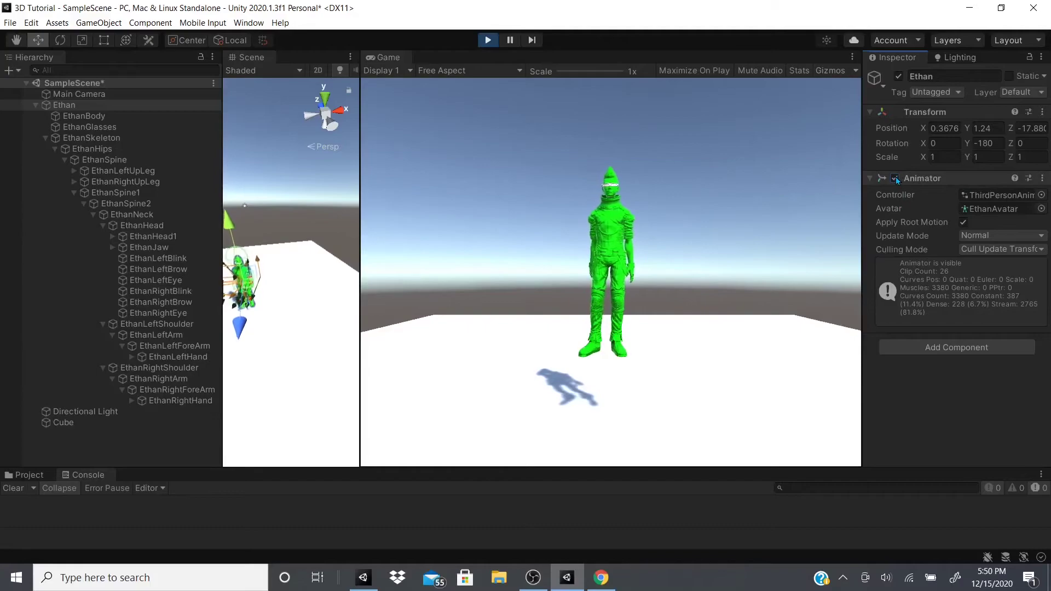
{"action": "left_click", "coordinate": [896, 179]}
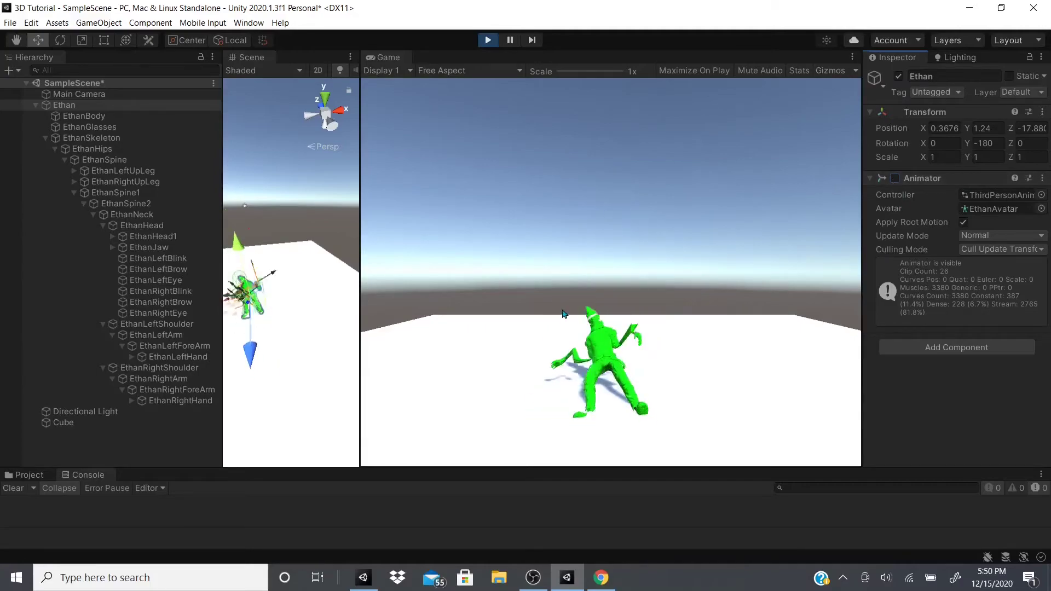
{"action": "left_click", "coordinate": [895, 179]}
{"action": "left_click", "coordinate": [893, 179]}
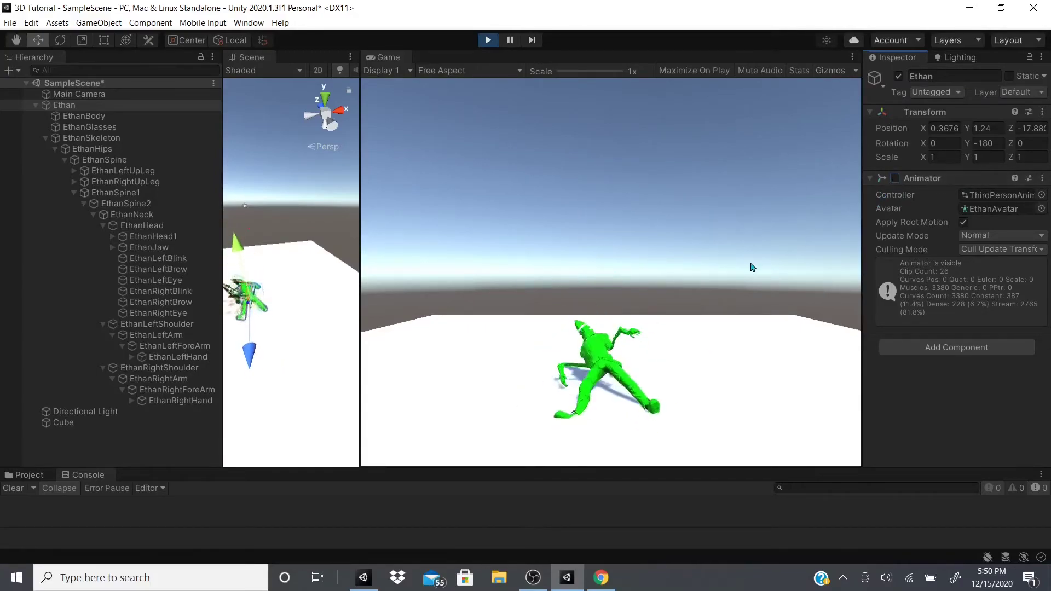
{"action": "left_click", "coordinate": [895, 179]}
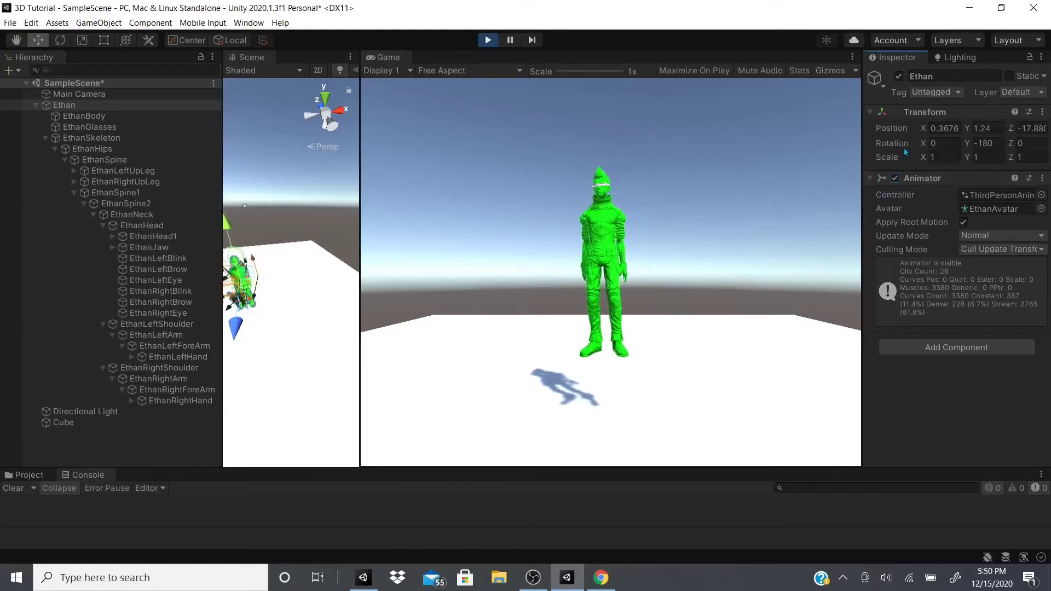
{"action": "left_click", "coordinate": [895, 179]}
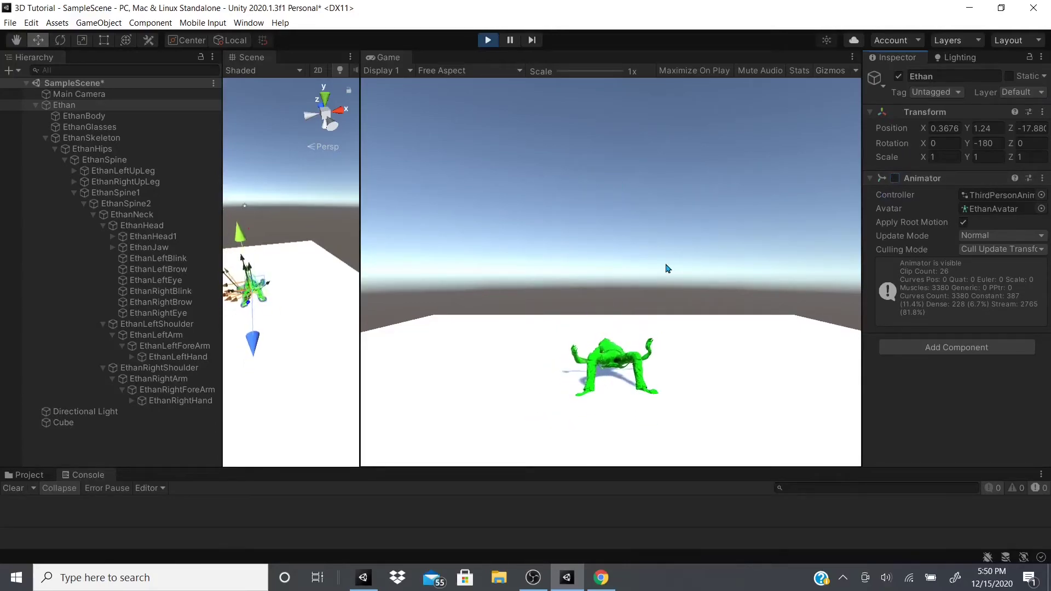
{"action": "left_click", "coordinate": [486, 40]}
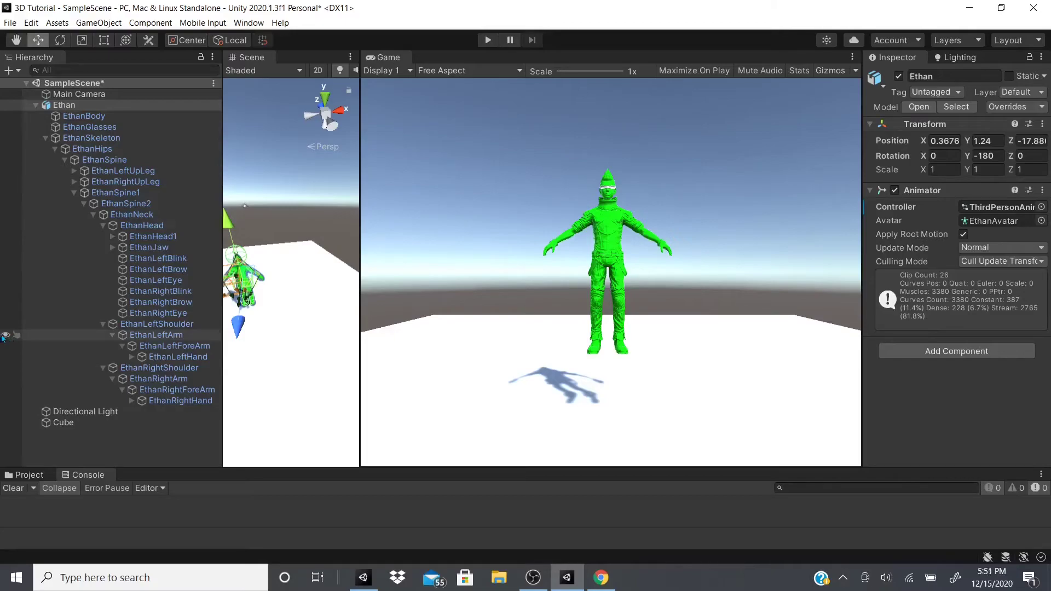
Collapse the EthanLeftShoulder and EthanRightShoulder bone chains, keeping EthanHead expanded in the hierarchy.
{"action": "left_click", "coordinate": [104, 226]}
{"action": "left_click", "coordinate": [103, 237]}
{"action": "left_click", "coordinate": [102, 247]}
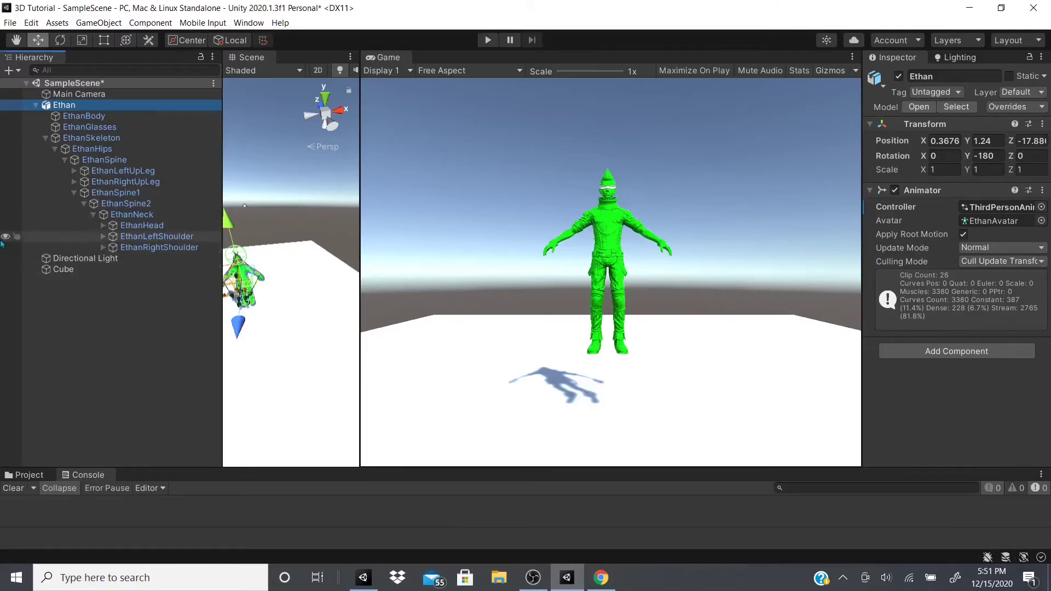
{"action": "left_click", "coordinate": [101, 225]}
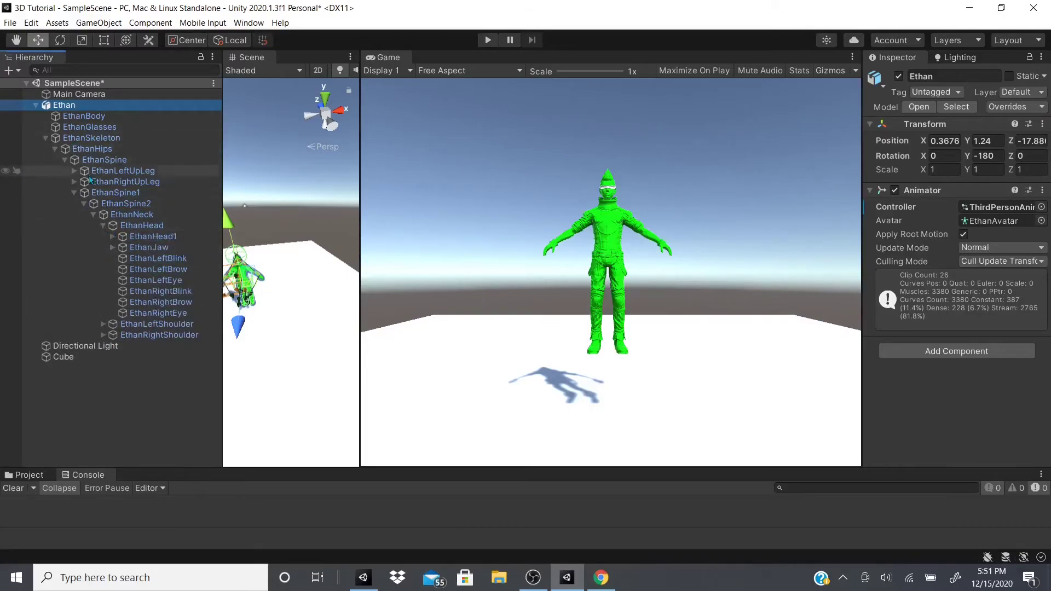
Open the Create Ragdoll wizard to review its bone slots, and close it without creating anything.
{"action": "right_click", "coordinate": [103, 144]}
{"action": "mouse_move", "coordinate": [178, 295]}
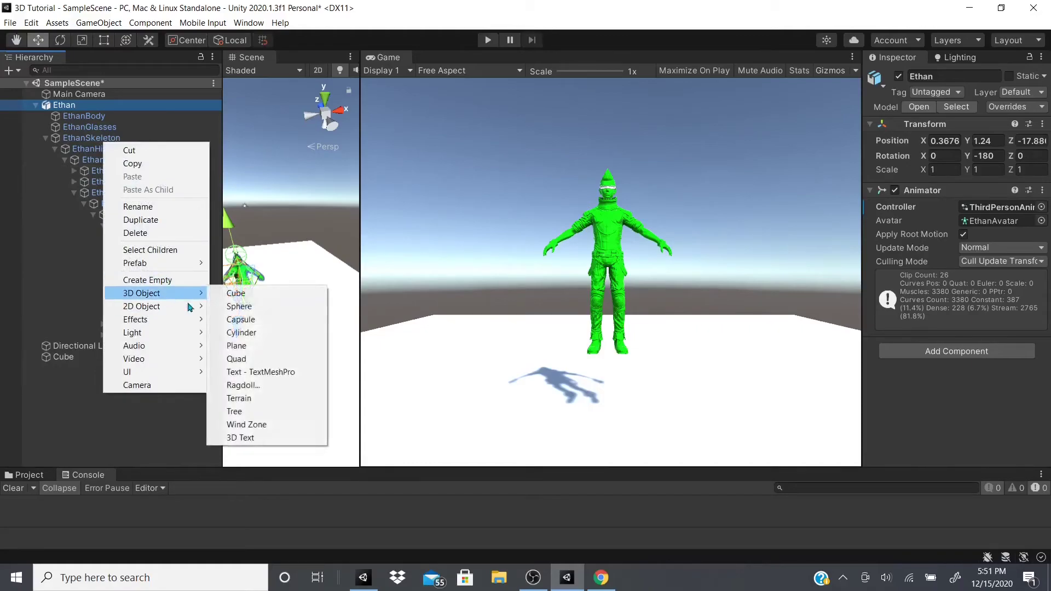
{"action": "left_click", "coordinate": [243, 385]}
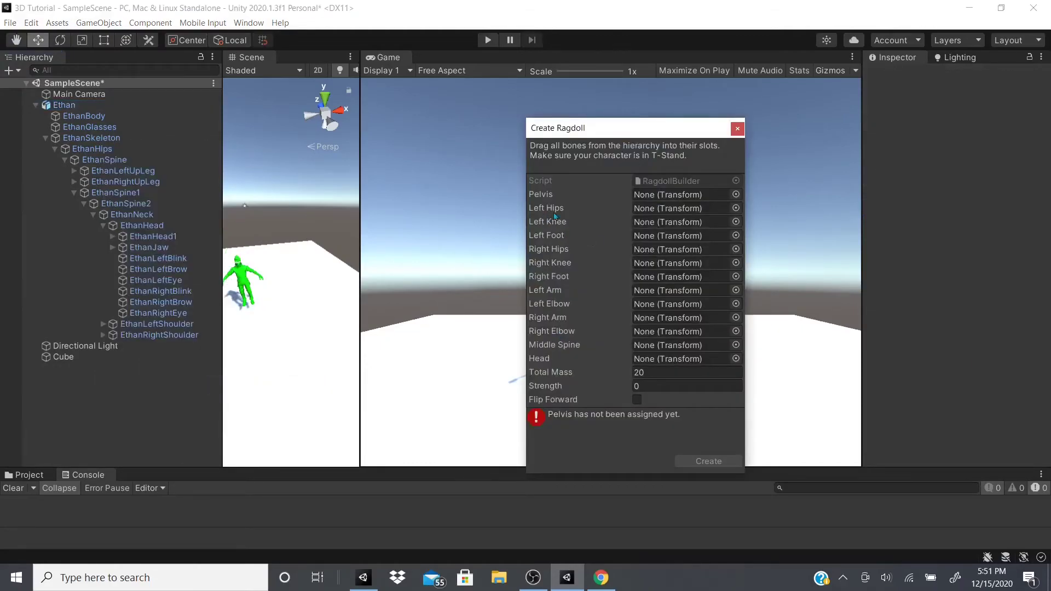
{"action": "left_click", "coordinate": [735, 129]}
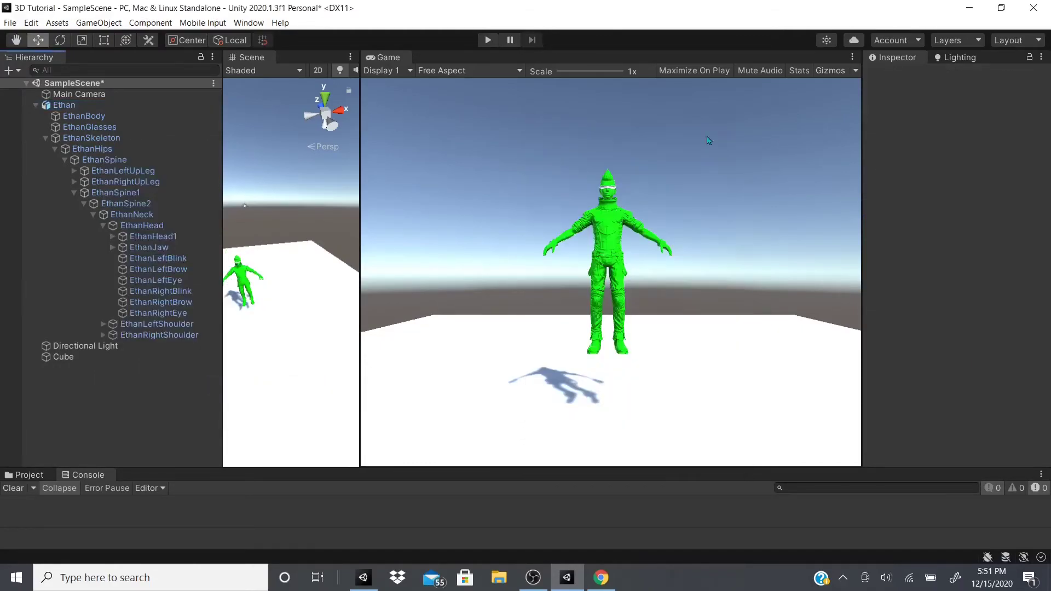
Select EthanHead, widen its component view and examine its Rigidbody, Sphere Collider and Character Joint settings.
{"action": "left_click", "coordinate": [127, 228]}
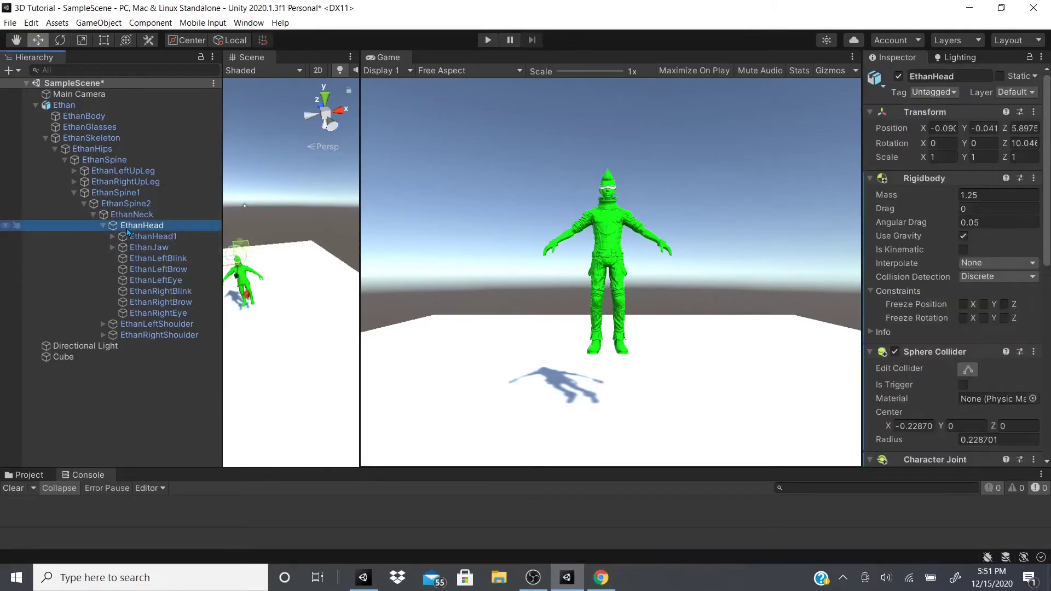
{"action": "left_click_drag", "start_coordinate": [864, 246], "coordinate": [711, 246]}
{"action": "scroll", "coordinate": [803, 337], "scroll_direction": "down", "scroll_amount": 3}
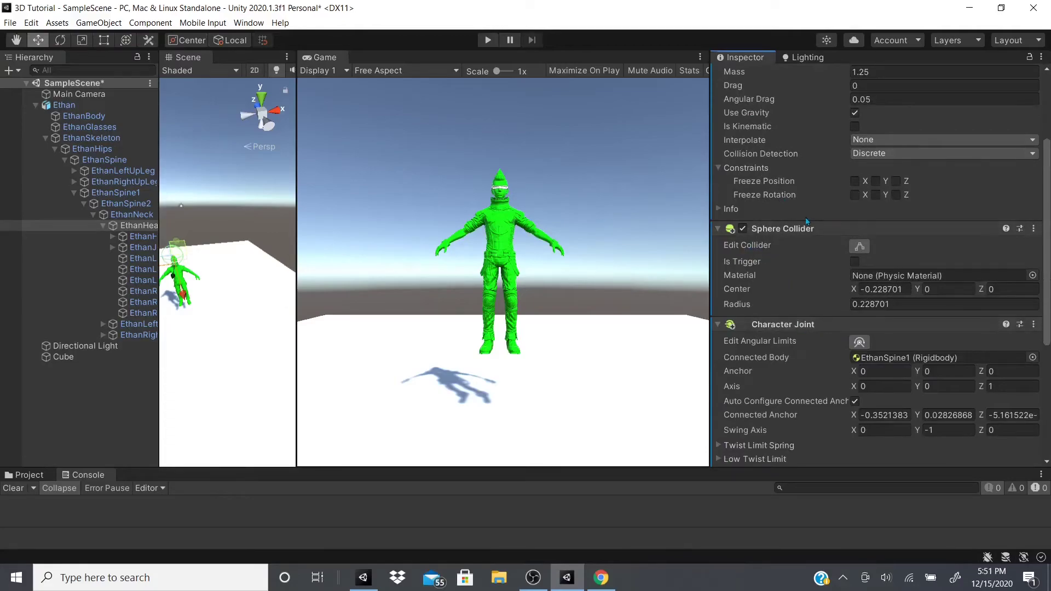
{"action": "scroll", "coordinate": [822, 227], "scroll_direction": "down", "scroll_amount": 2}
{"action": "scroll", "coordinate": [787, 248], "scroll_direction": "down", "scroll_amount": 3}
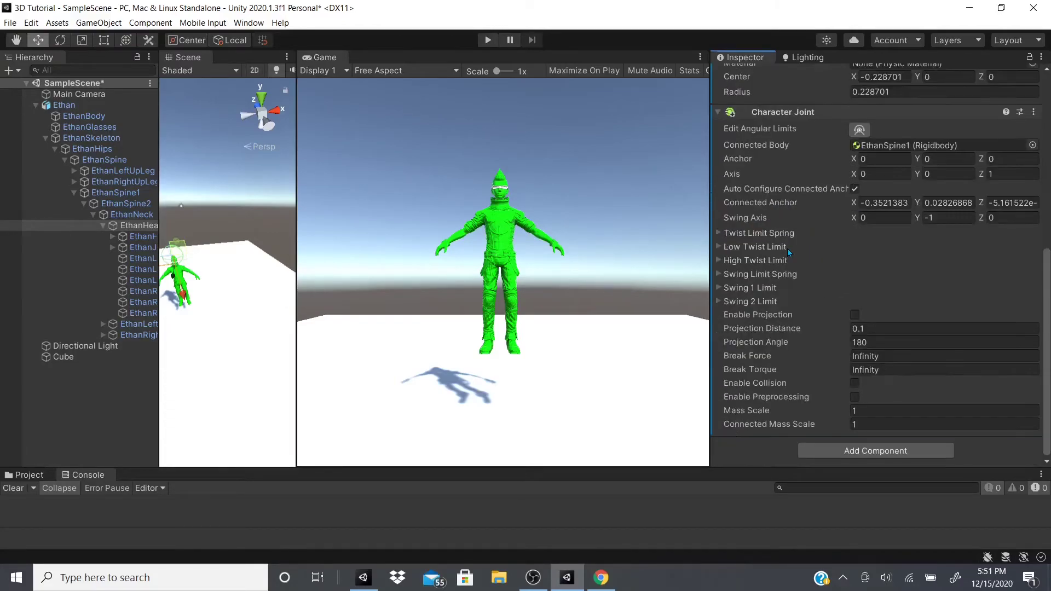
{"action": "scroll", "coordinate": [732, 251], "scroll_direction": "up", "scroll_amount": 10}
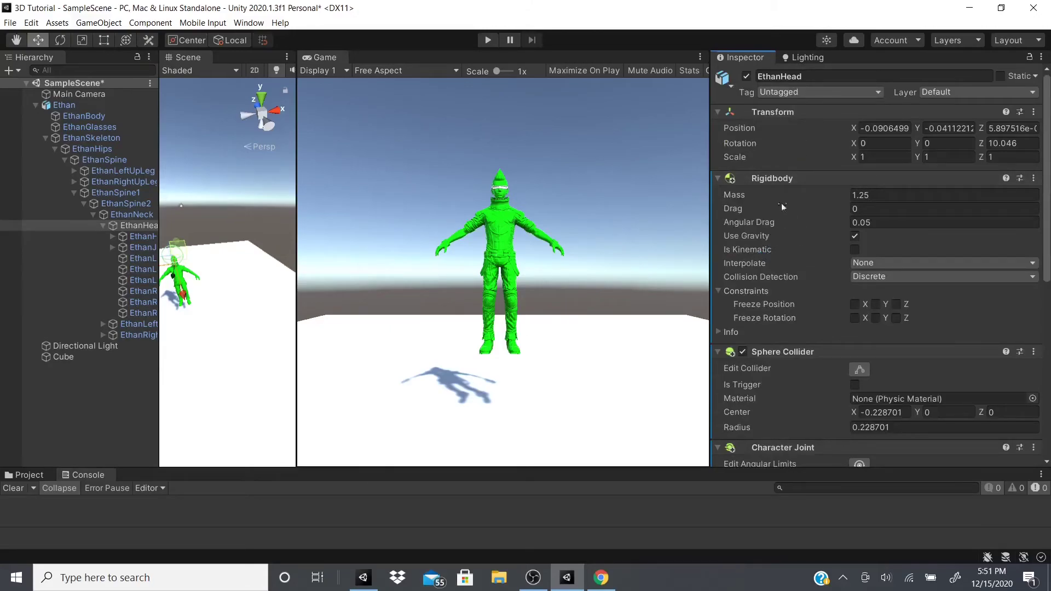
Review EthanHead's full component list, from its Transform and Rigidbody through the Sphere Collider to the Character Joint's limit, projection and break settings.
{"action": "scroll", "coordinate": [787, 284], "scroll_direction": "down", "scroll_amount": 10}
{"action": "scroll", "coordinate": [787, 284], "scroll_direction": "up", "scroll_amount": 10}
{"action": "scroll", "coordinate": [788, 284], "scroll_direction": "down", "scroll_amount": 10}
{"action": "scroll", "coordinate": [521, 284], "scroll_direction": "up", "scroll_amount": 1}
{"action": "scroll", "coordinate": [520, 284], "scroll_direction": "down", "scroll_amount": 1}
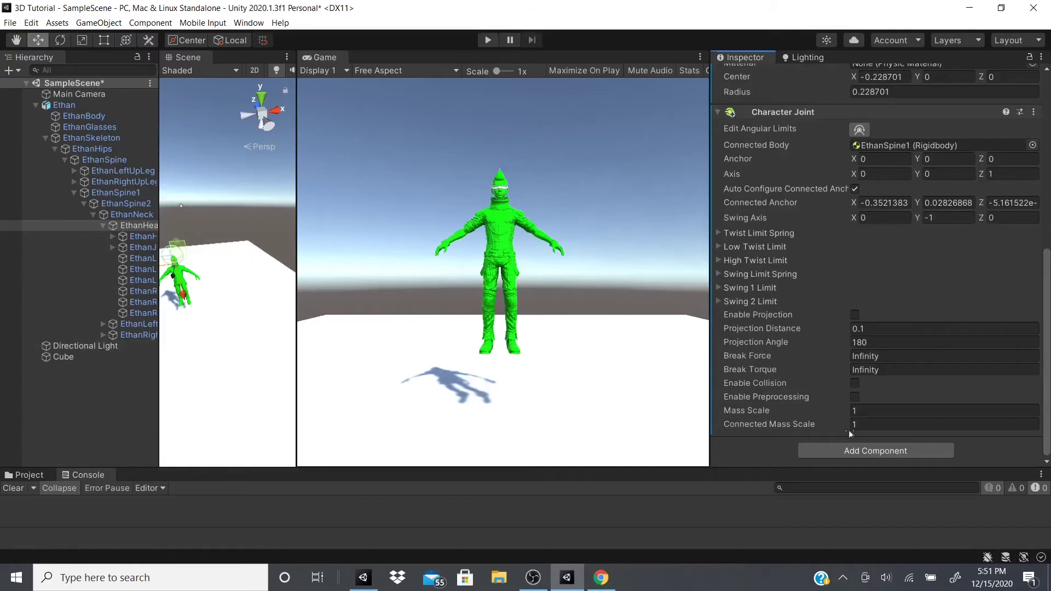
{"action": "scroll", "coordinate": [770, 399], "scroll_direction": "up", "scroll_amount": 10}
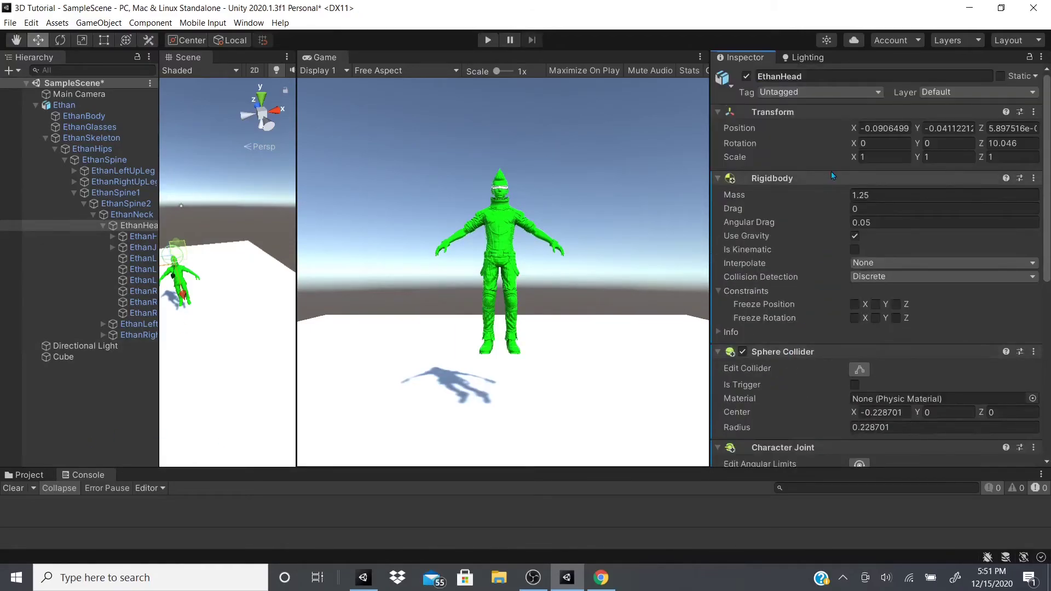
{"action": "scroll", "coordinate": [819, 362], "scroll_direction": "down", "scroll_amount": 10}
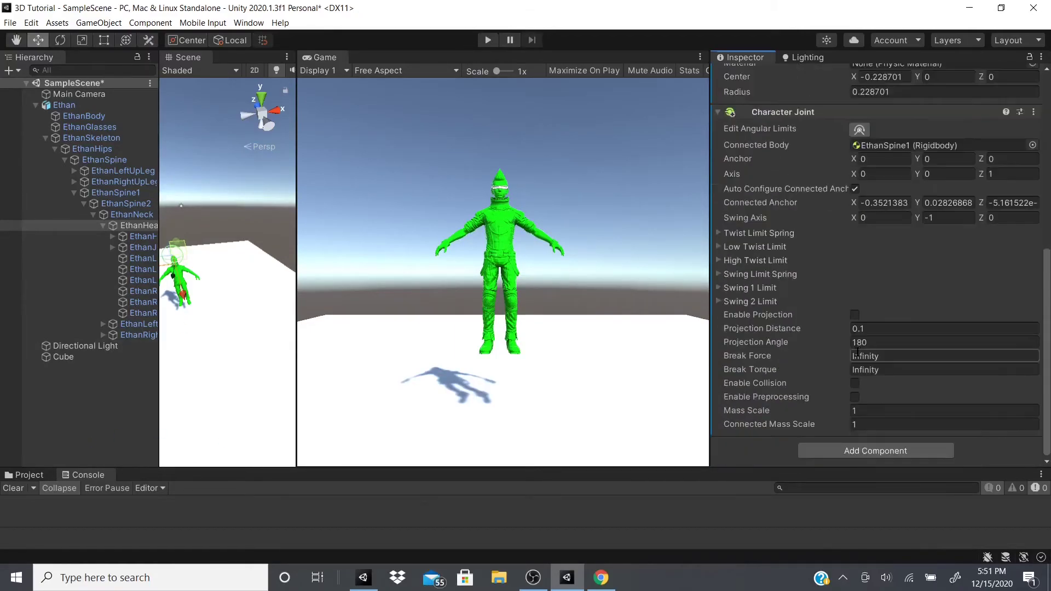
{"action": "scroll", "coordinate": [868, 374], "scroll_direction": "up", "scroll_amount": 4}
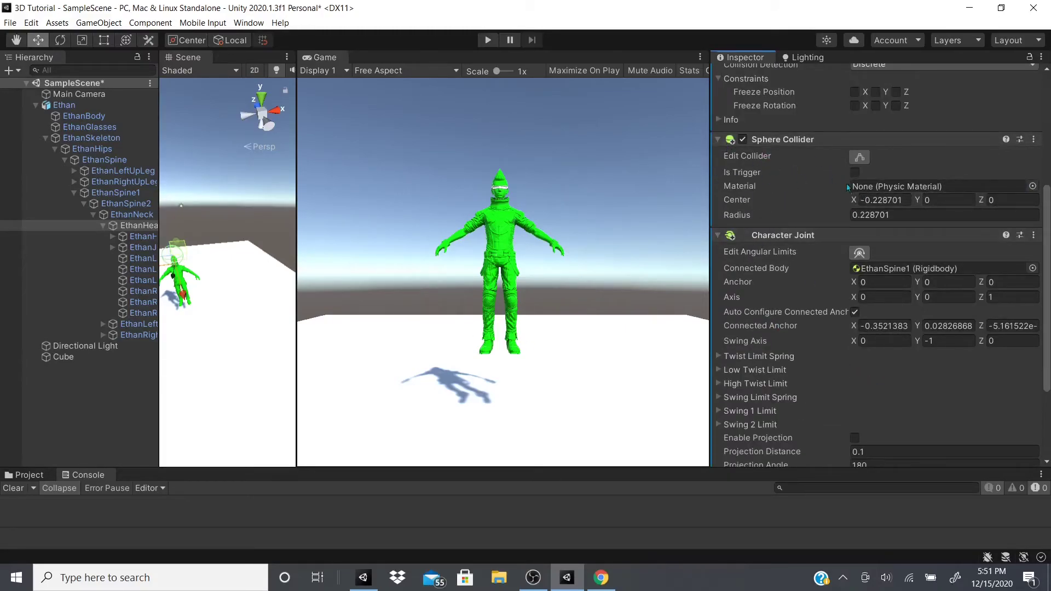
{"action": "scroll", "coordinate": [790, 227], "scroll_direction": "up", "scroll_amount": 4}
{"action": "scroll", "coordinate": [790, 227], "scroll_direction": "down", "scroll_amount": 5}
{"action": "scroll", "coordinate": [794, 235], "scroll_direction": "up", "scroll_amount": 5}
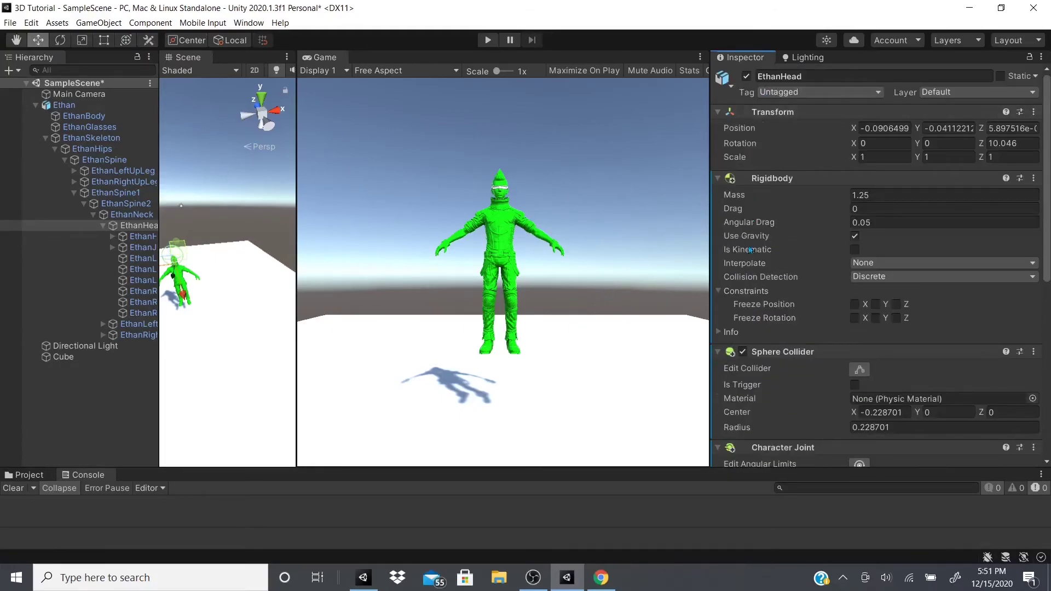
{"action": "scroll", "coordinate": [750, 263], "scroll_direction": "down", "scroll_amount": 5}
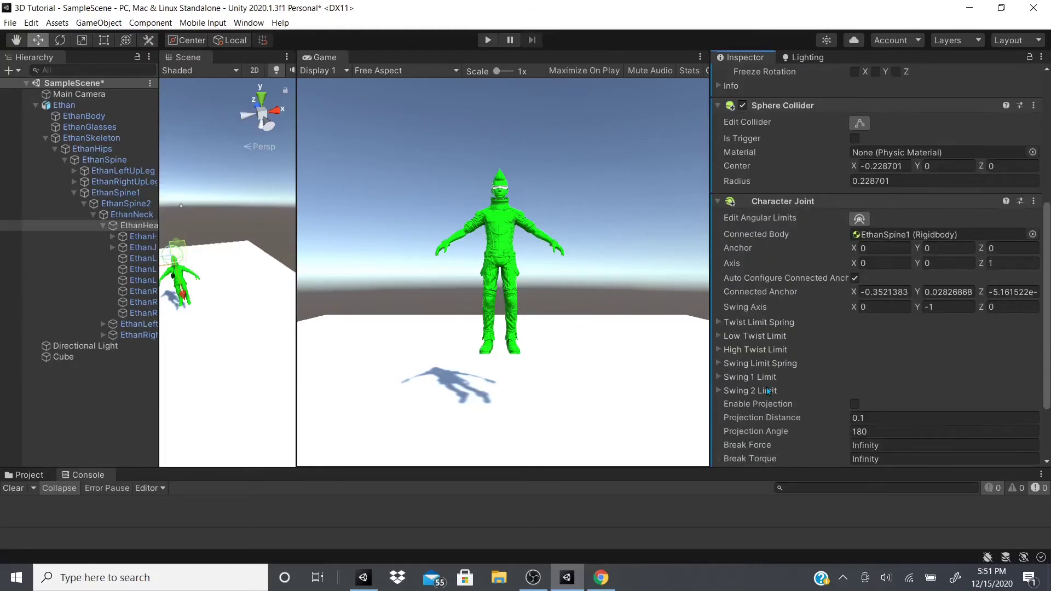
{"action": "scroll", "coordinate": [769, 391], "scroll_direction": "down", "scroll_amount": 2}
{"action": "scroll", "coordinate": [804, 189], "scroll_direction": "up", "scroll_amount": 5}
{"action": "scroll", "coordinate": [810, 223], "scroll_direction": "down", "scroll_amount": 5}
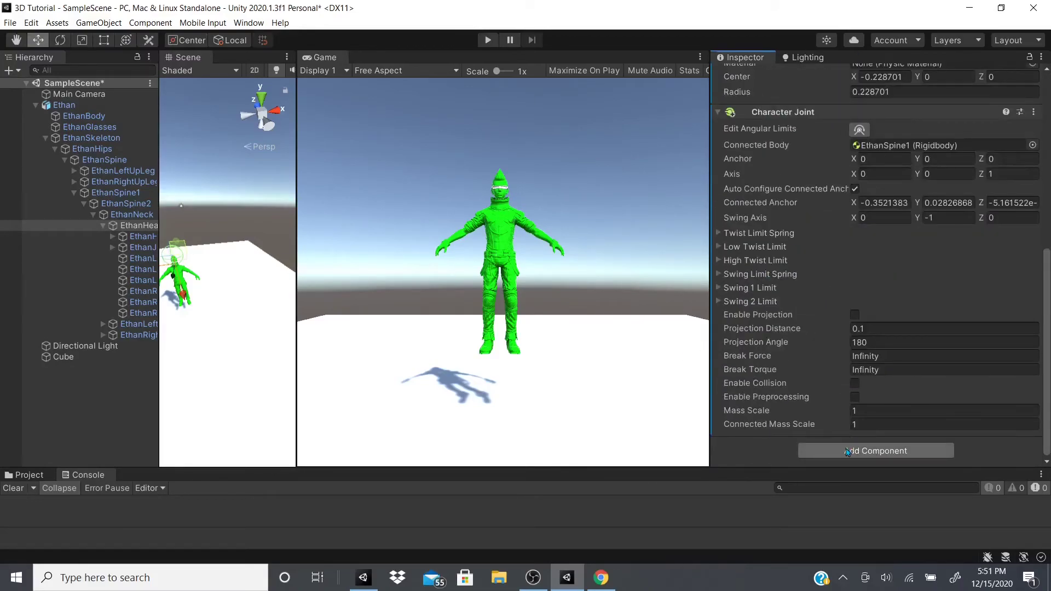
Browse the component categories that can be added to EthanHead, including Miscellaneous and Event, and close the list without adding anything.
{"action": "left_click", "coordinate": [875, 451]}
{"action": "scroll", "coordinate": [816, 430], "scroll_direction": "down", "scroll_amount": 1}
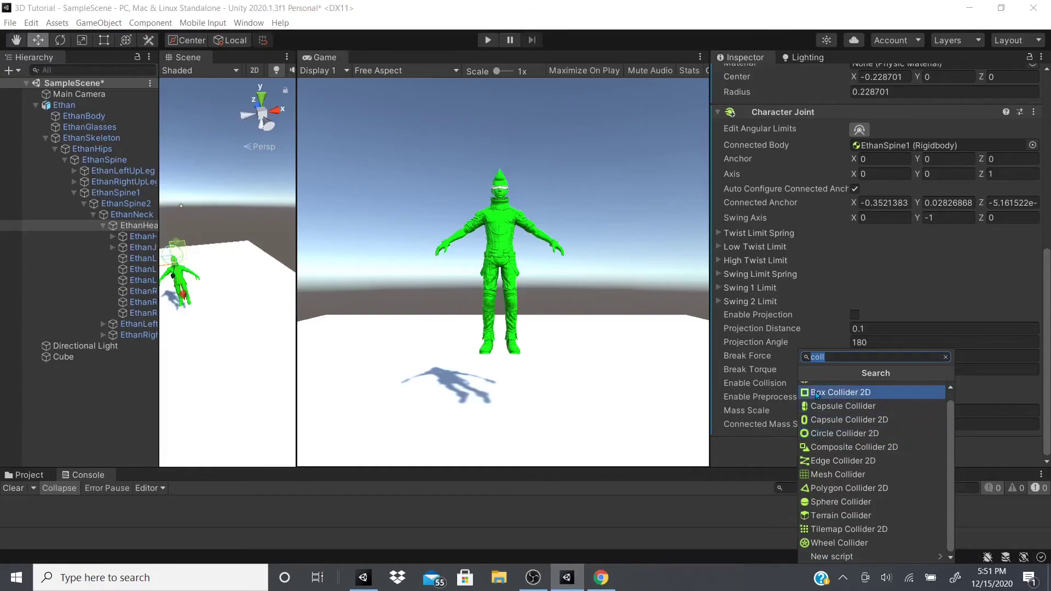
{"action": "key", "text": "BackSpace"}
{"action": "scroll", "coordinate": [850, 502], "scroll_direction": "down", "scroll_amount": 3}
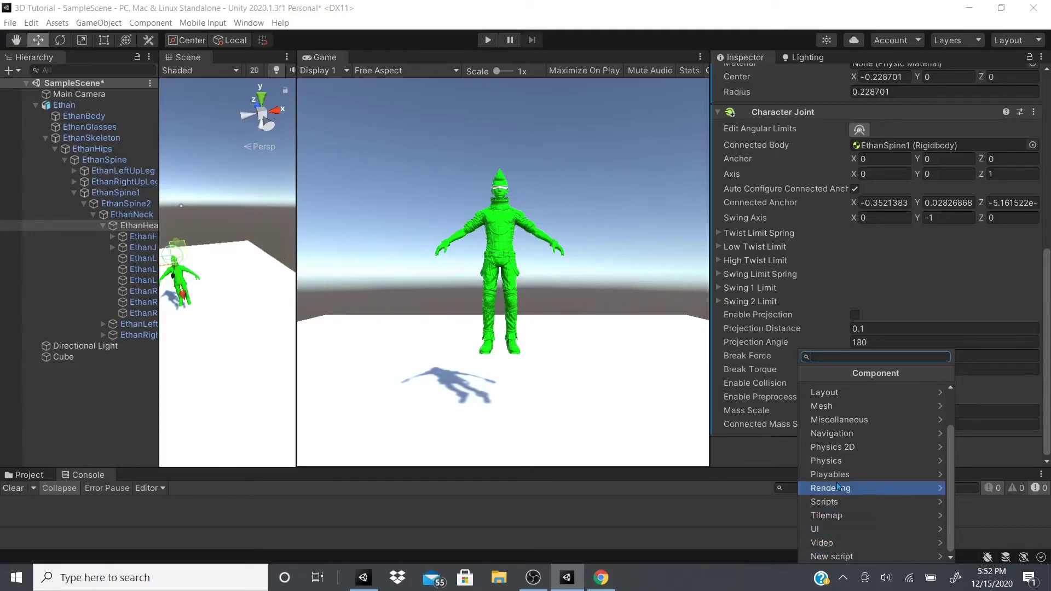
{"action": "scroll", "coordinate": [855, 449], "scroll_direction": "up", "scroll_amount": 3}
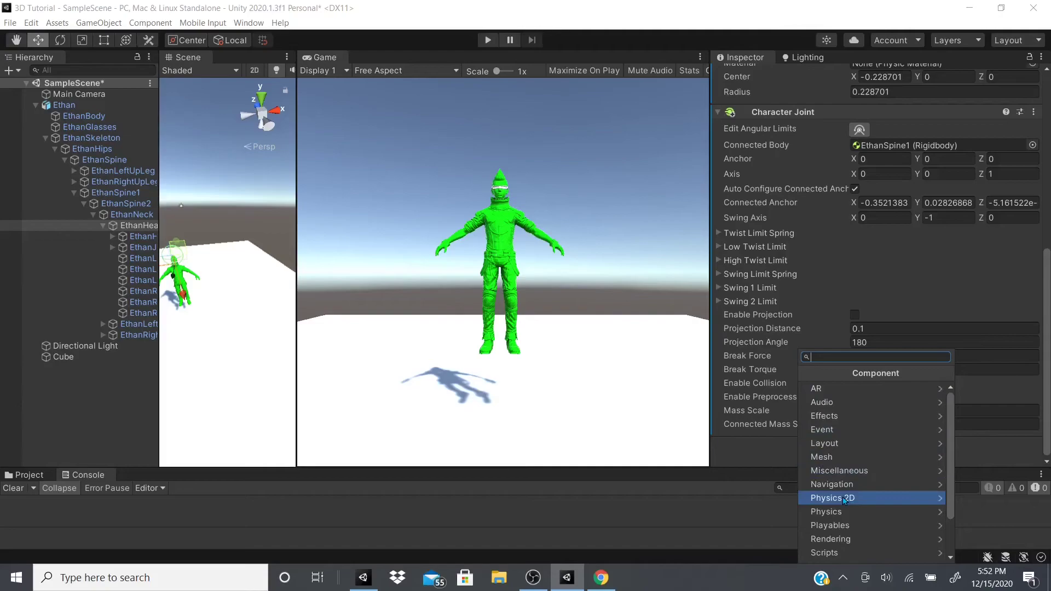
{"action": "left_click", "coordinate": [837, 472]}
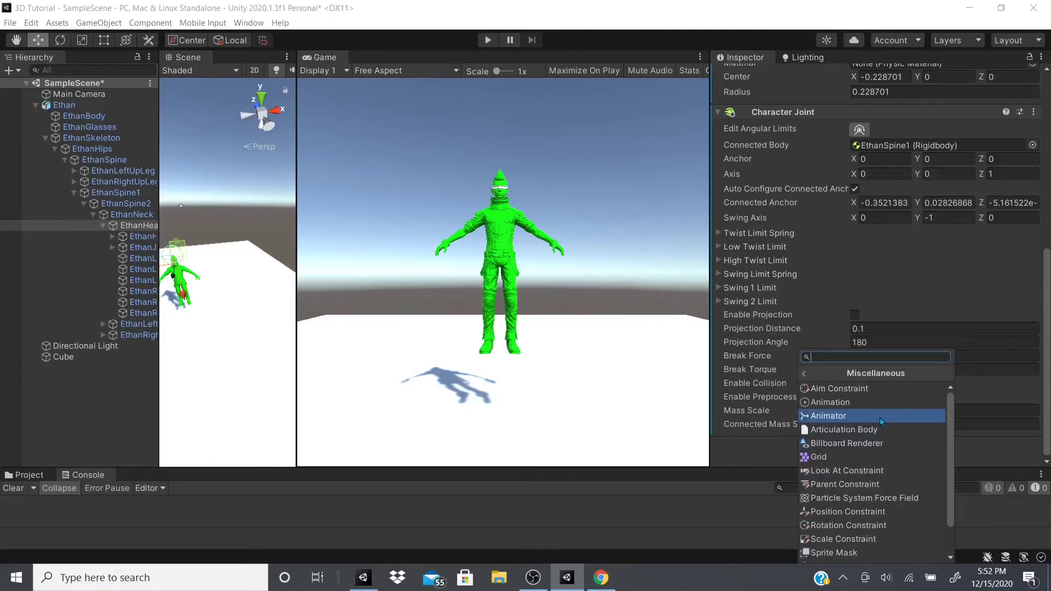
{"action": "scroll", "coordinate": [880, 418], "scroll_direction": "down", "scroll_amount": 3}
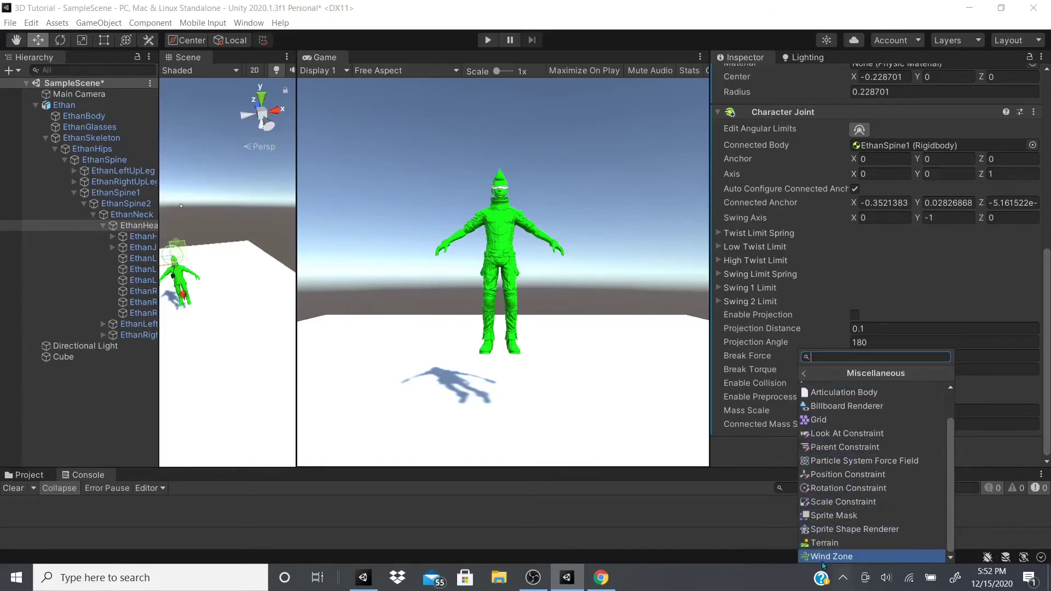
{"action": "left_click", "coordinate": [805, 373]}
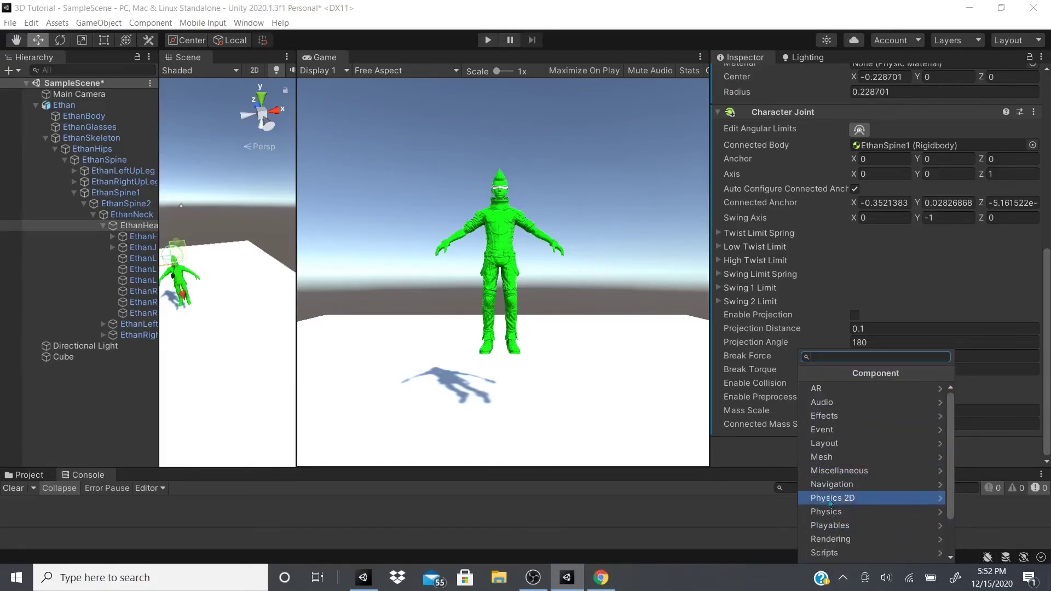
{"action": "left_click", "coordinate": [827, 430]}
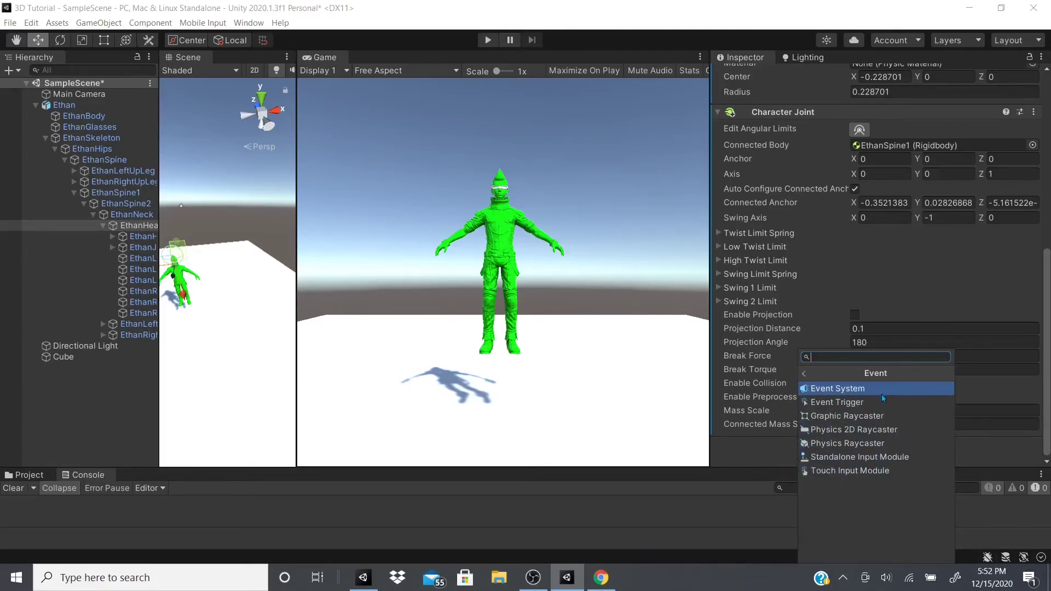
{"action": "left_click", "coordinate": [804, 373]}
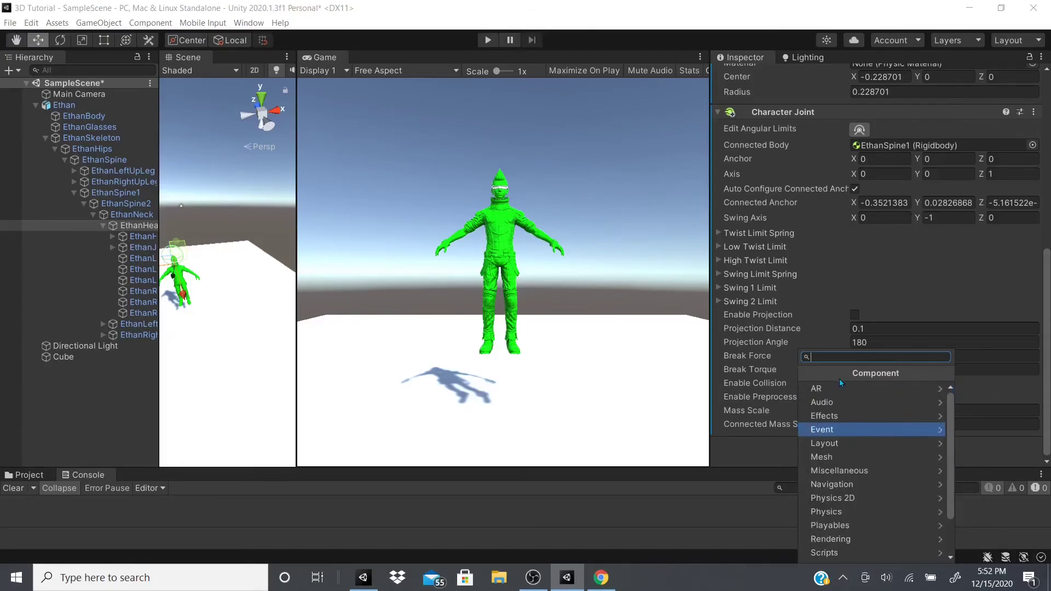
{"action": "scroll", "coordinate": [858, 499], "scroll_direction": "down", "scroll_amount": 3}
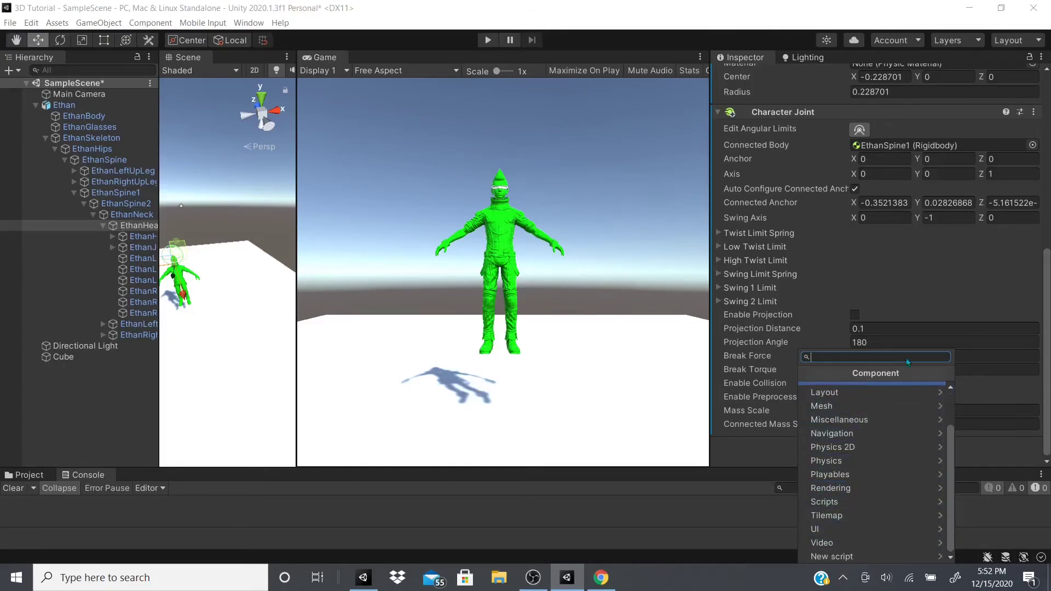
{"action": "left_click", "coordinate": [837, 269]}
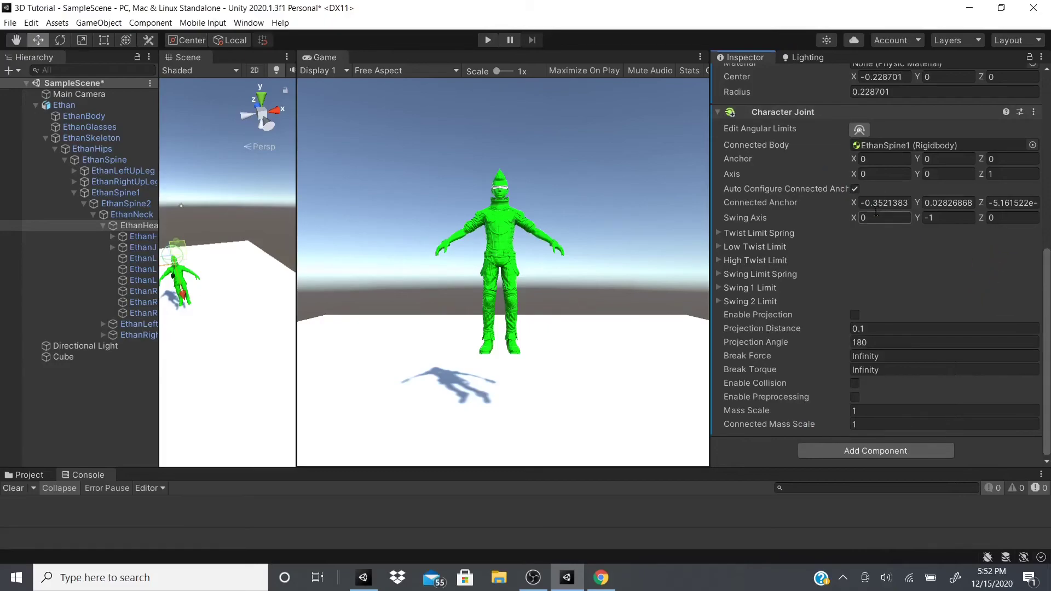
{"action": "scroll", "coordinate": [525, 387], "scroll_direction": "up", "scroll_amount": 1}
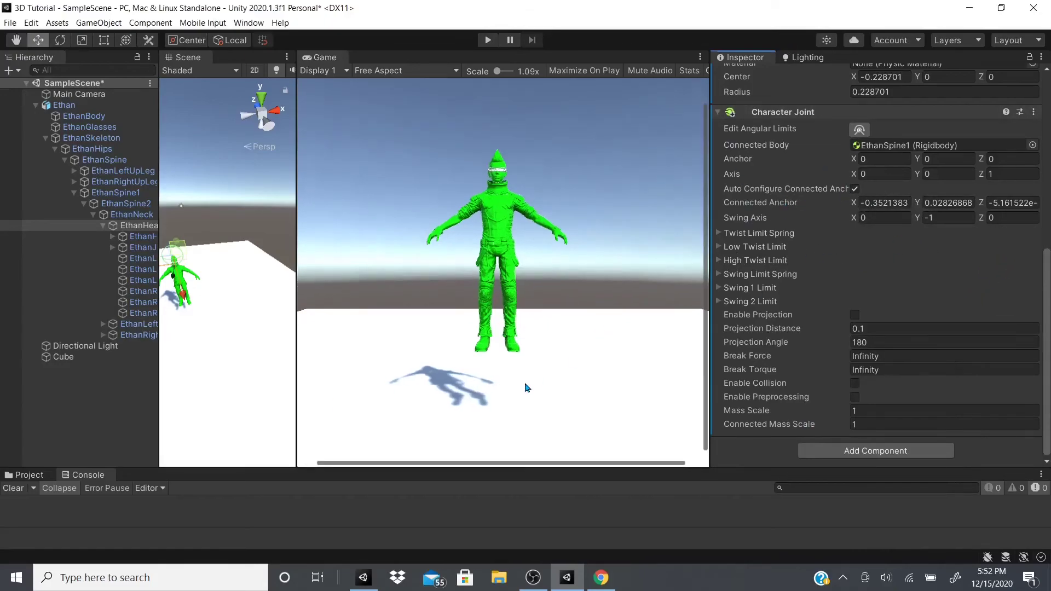
{"action": "scroll", "coordinate": [453, 339], "scroll_direction": "down", "scroll_amount": 1}
{"action": "scroll", "coordinate": [761, 290], "scroll_direction": "up", "scroll_amount": 5}
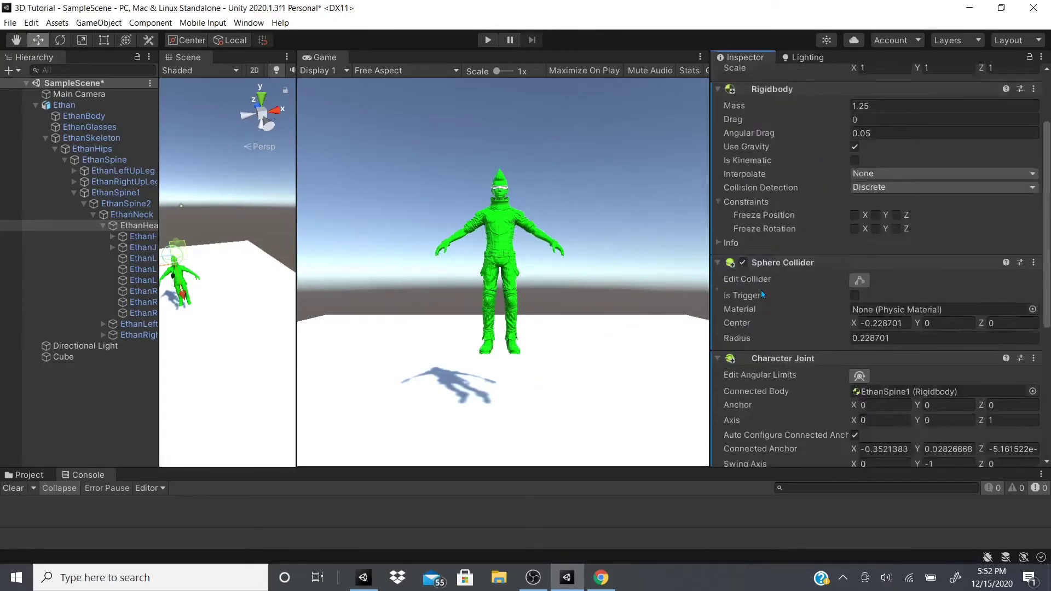
{"action": "scroll", "coordinate": [762, 293], "scroll_direction": "up", "scroll_amount": 3}
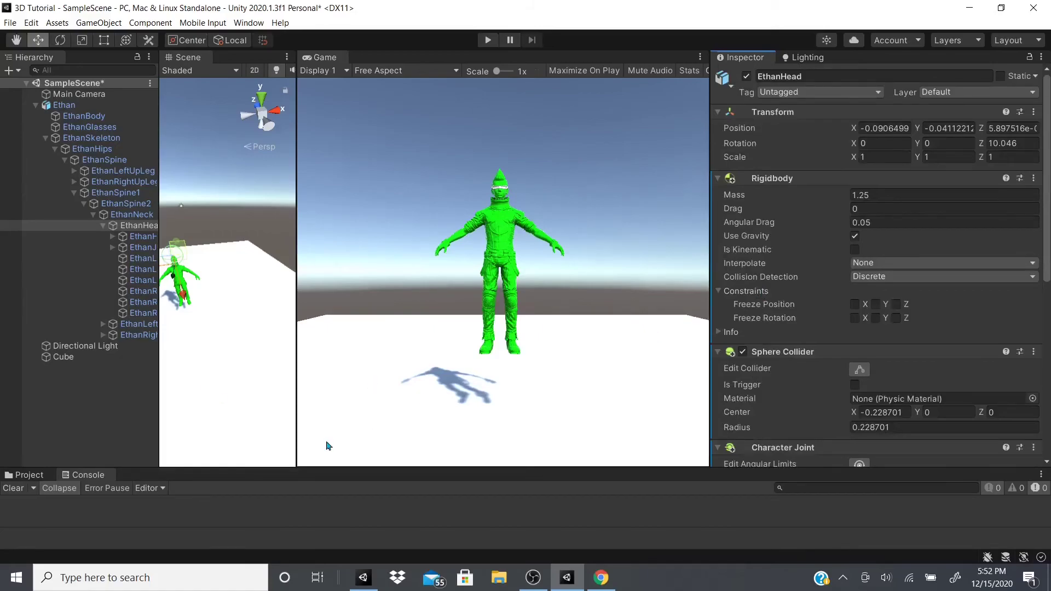